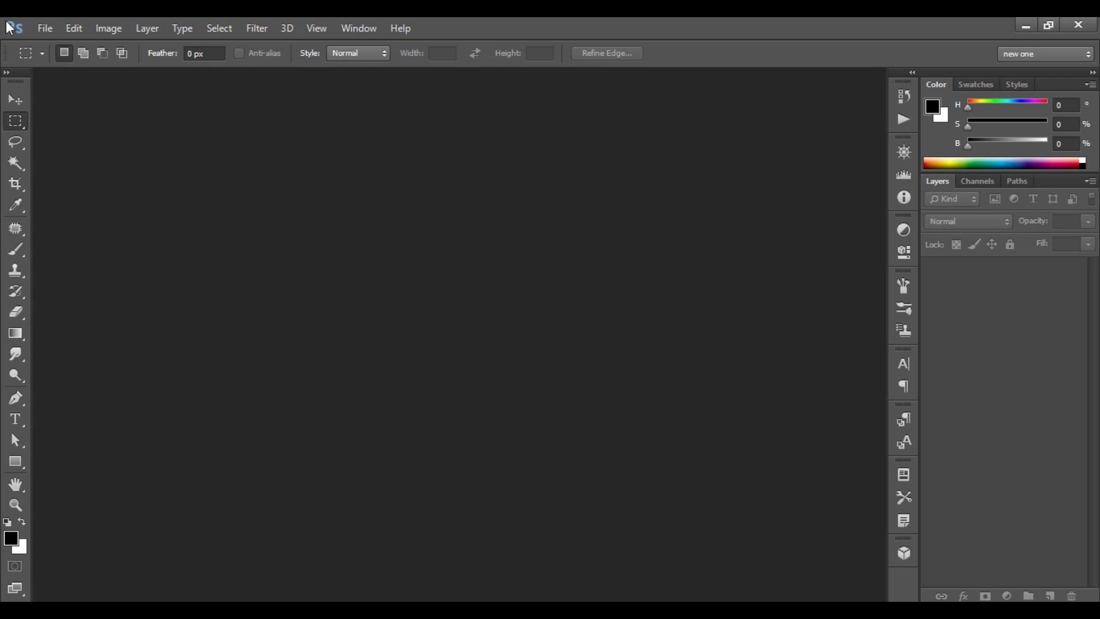
Create a new 3.5 × 2 inch, 300 ppi RGB document with a white background.
{"action": "left_click", "coordinate": [50, 29]}
{"action": "left_click", "coordinate": [60, 45]}
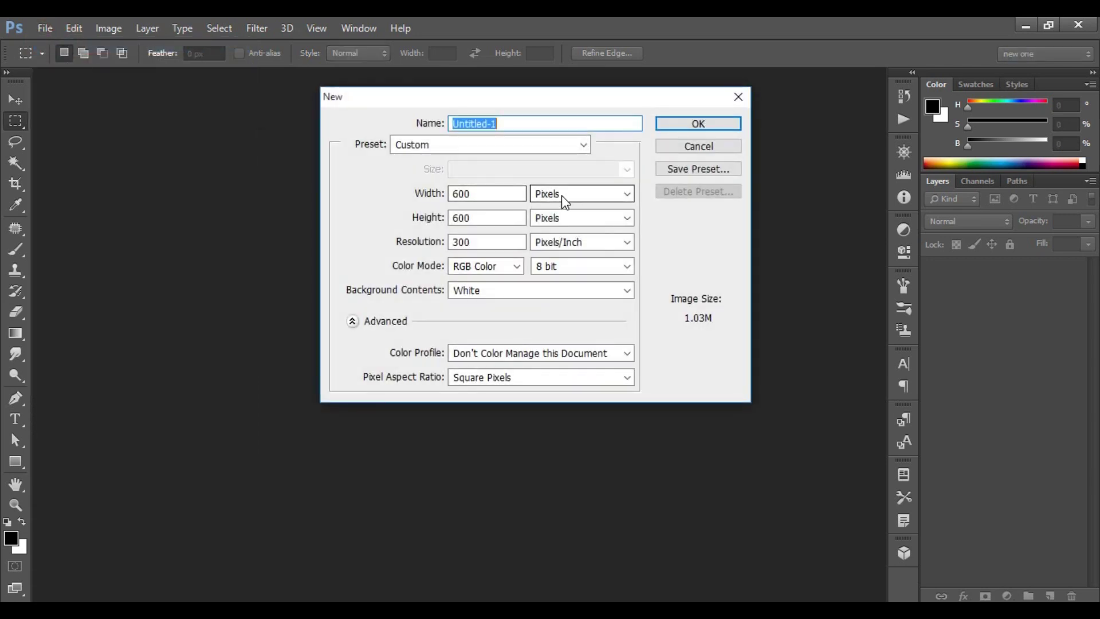
{"action": "left_click", "coordinate": [563, 193]}
{"action": "left_click", "coordinate": [549, 223]}
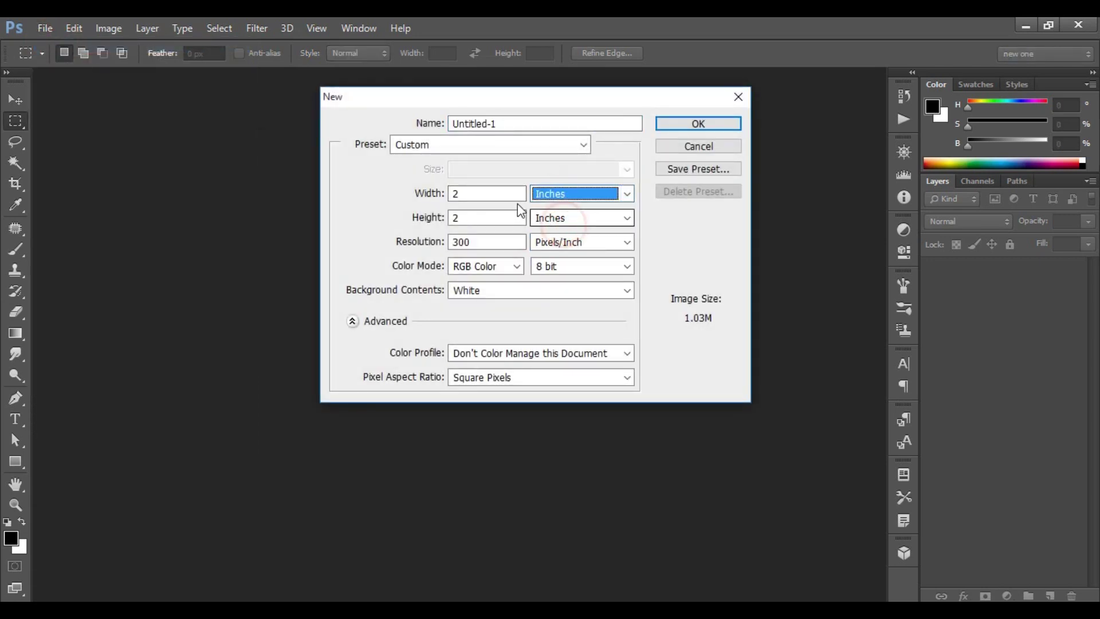
{"action": "double_click", "coordinate": [477, 195]}
{"action": "type", "text": "3.5"}
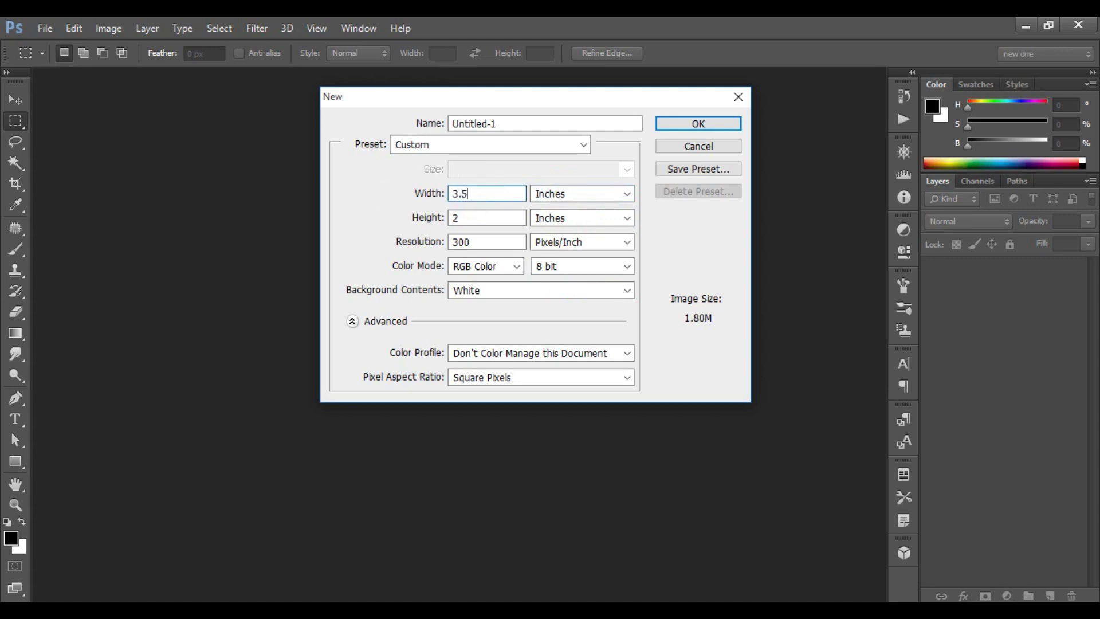
{"action": "key", "text": "Tab"}
{"action": "double_click", "coordinate": [475, 242]}
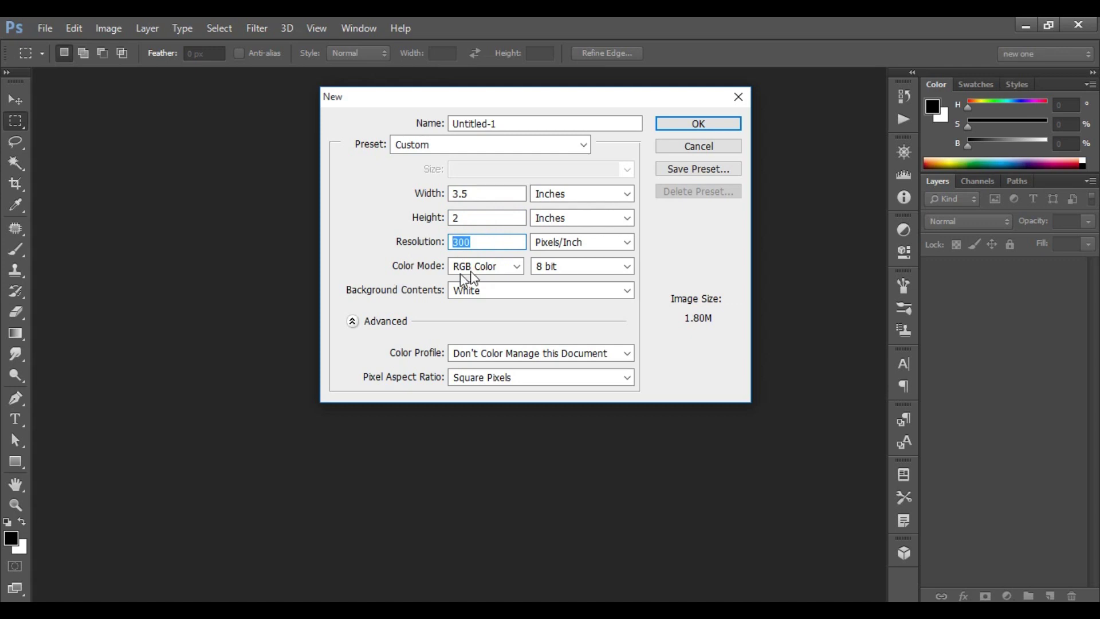
{"action": "left_click", "coordinate": [500, 268]}
{"action": "left_click", "coordinate": [499, 267]}
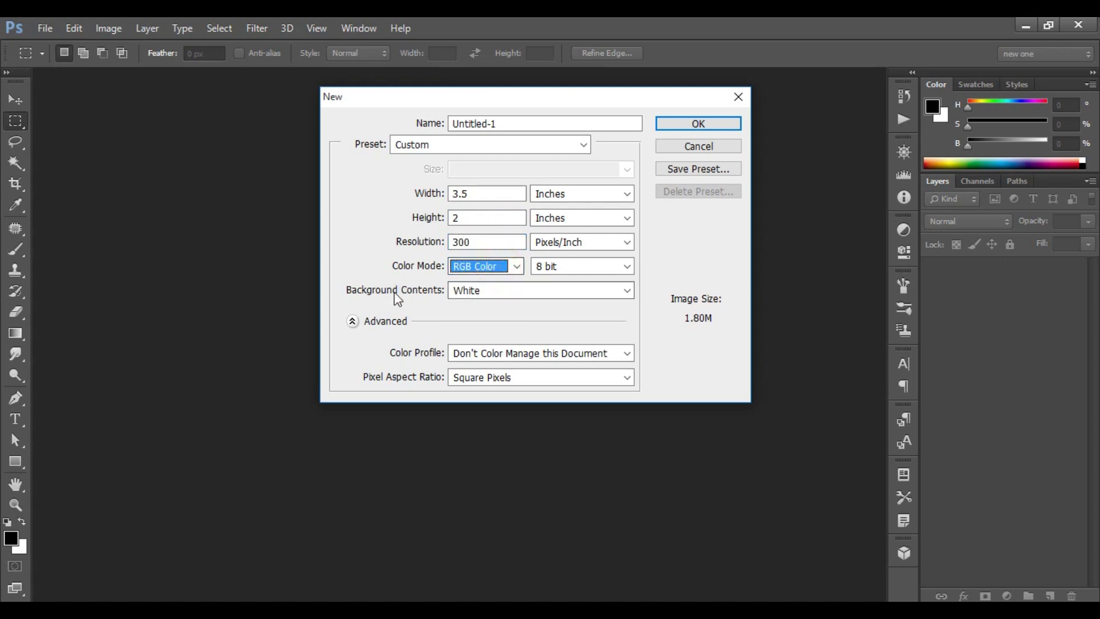
{"action": "left_click", "coordinate": [545, 291]}
{"action": "left_click", "coordinate": [545, 291]}
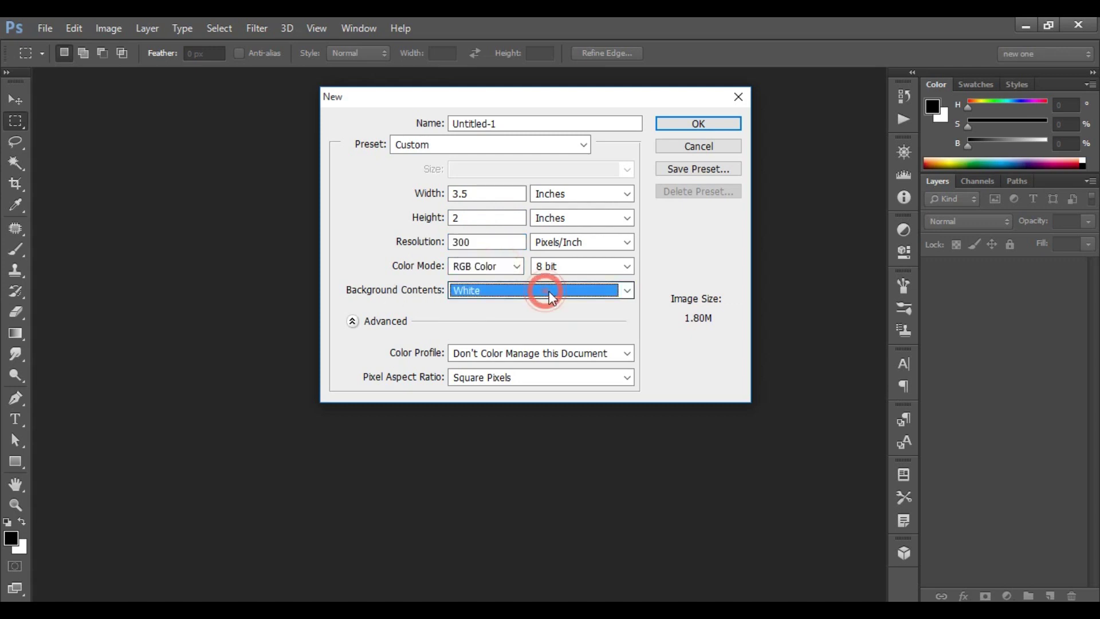
{"action": "left_click", "coordinate": [708, 125]}
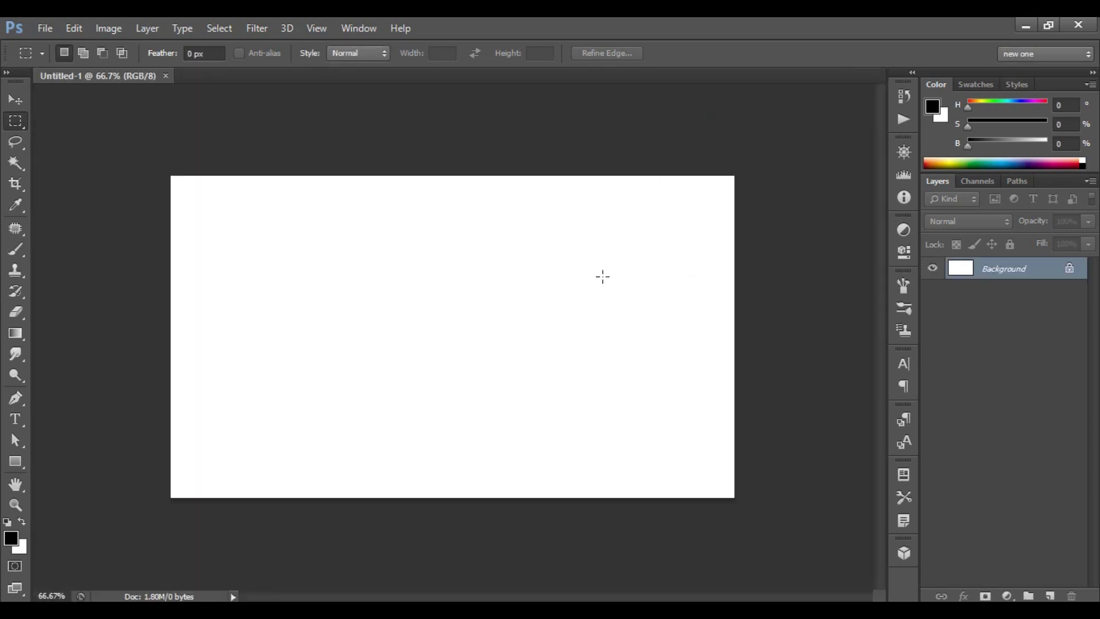
Draw a full-width rectangle band across the card's middle filled with blue 348aff.
{"action": "scroll", "coordinate": [602, 276], "scroll_direction": "up", "scroll_amount": 3}
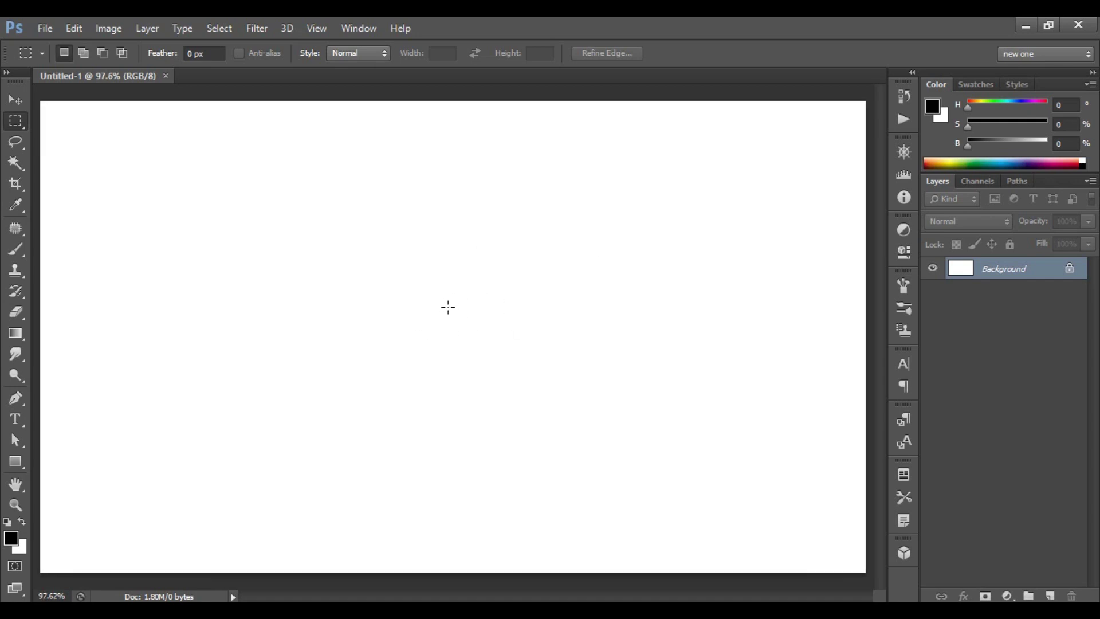
{"action": "left_click", "coordinate": [16, 459]}
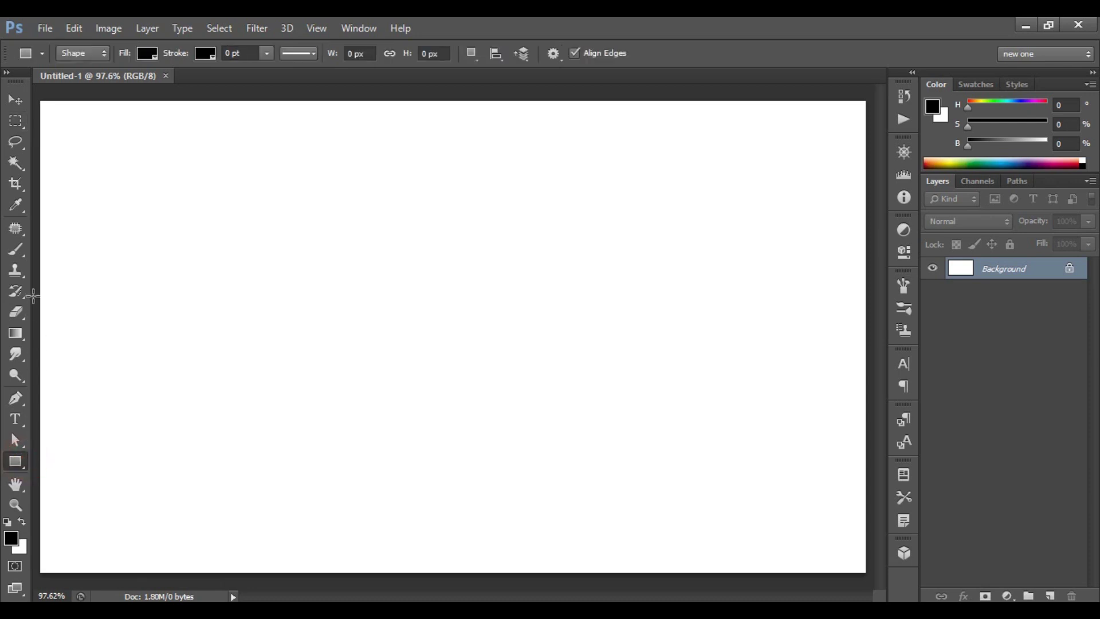
{"action": "left_click_drag", "start_coordinate": [33, 293], "coordinate": [874, 378]}
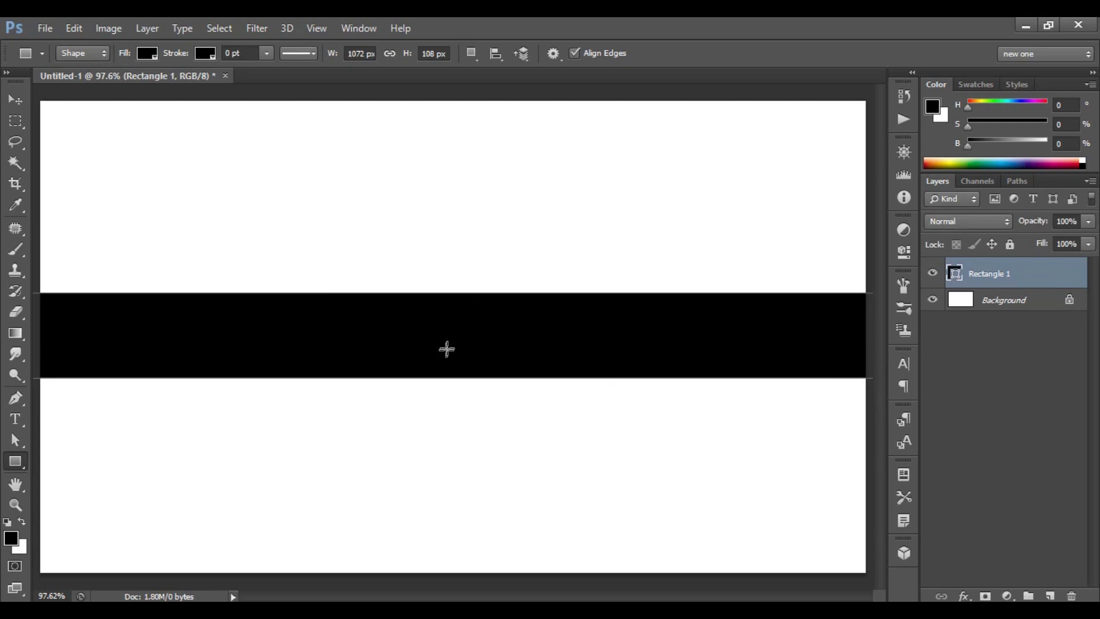
{"action": "left_click", "coordinate": [148, 53]}
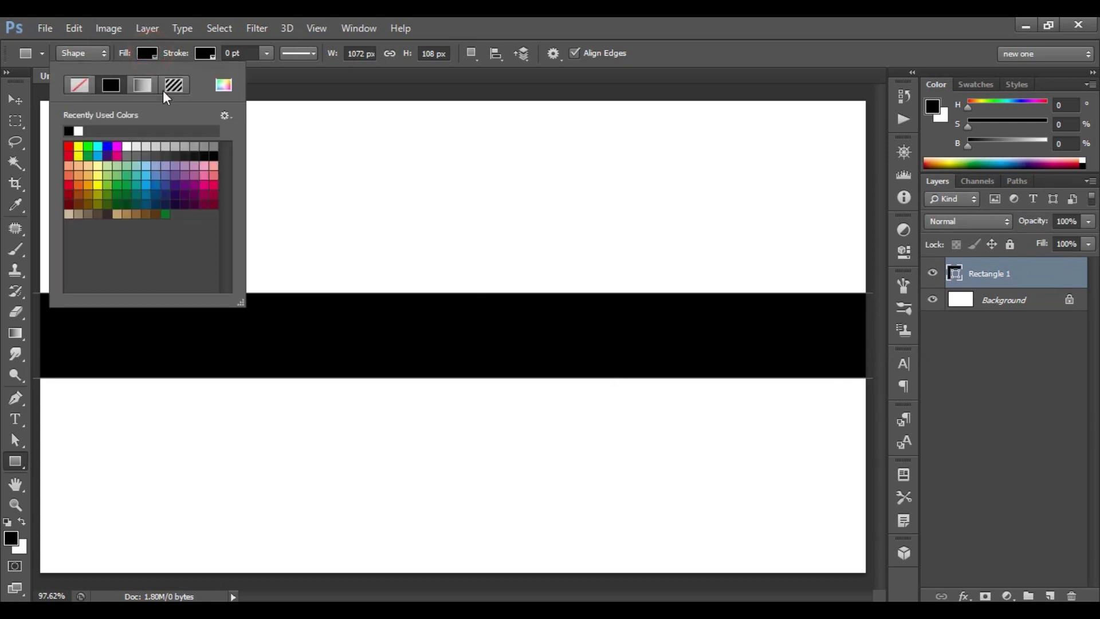
{"action": "left_click", "coordinate": [224, 85]}
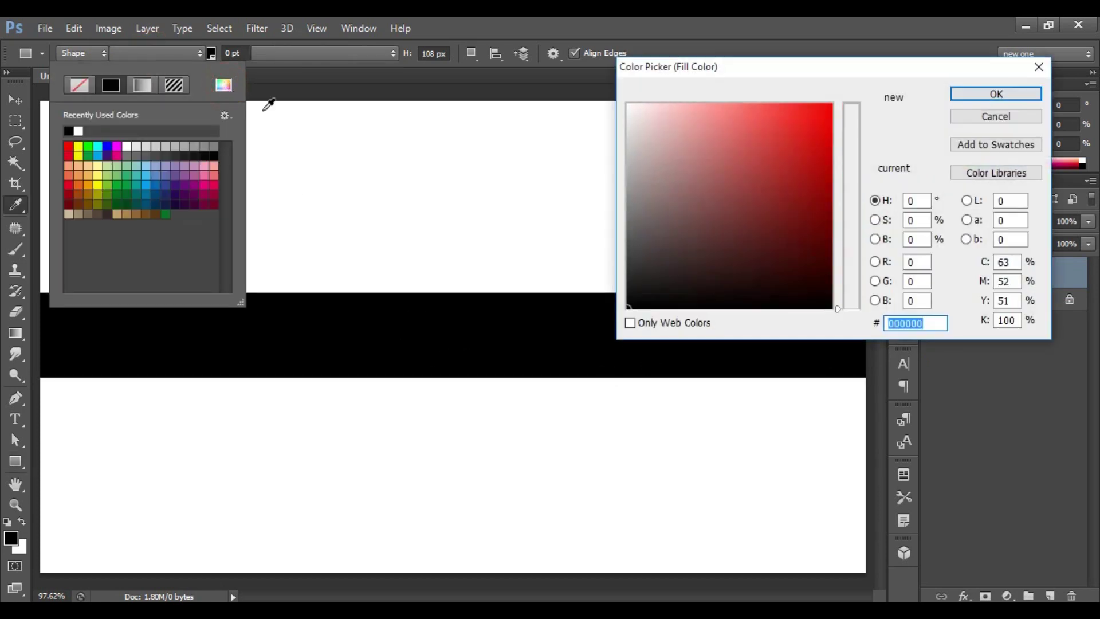
{"action": "left_click", "coordinate": [924, 324]}
{"action": "double_click", "coordinate": [924, 324]}
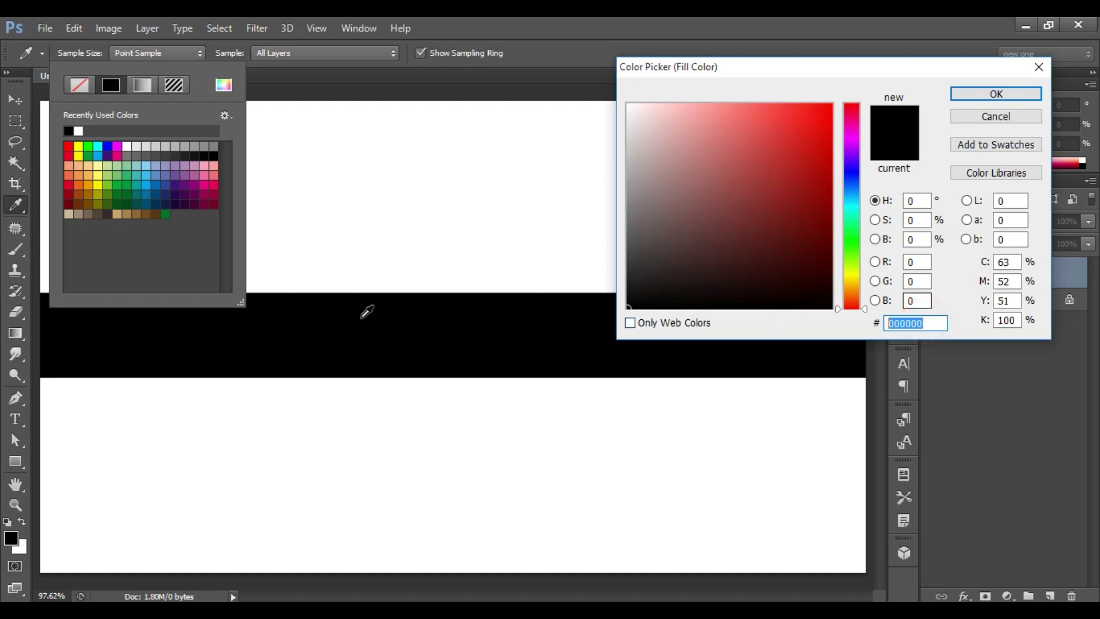
{"action": "type", "text": "34"}
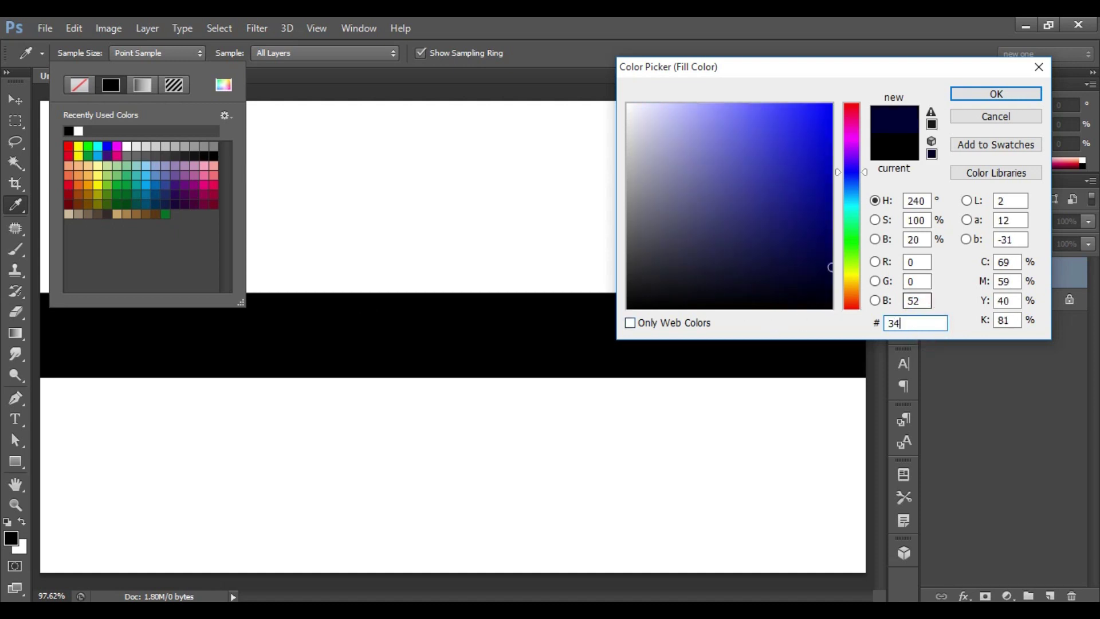
{"action": "type", "text": "8aff"}
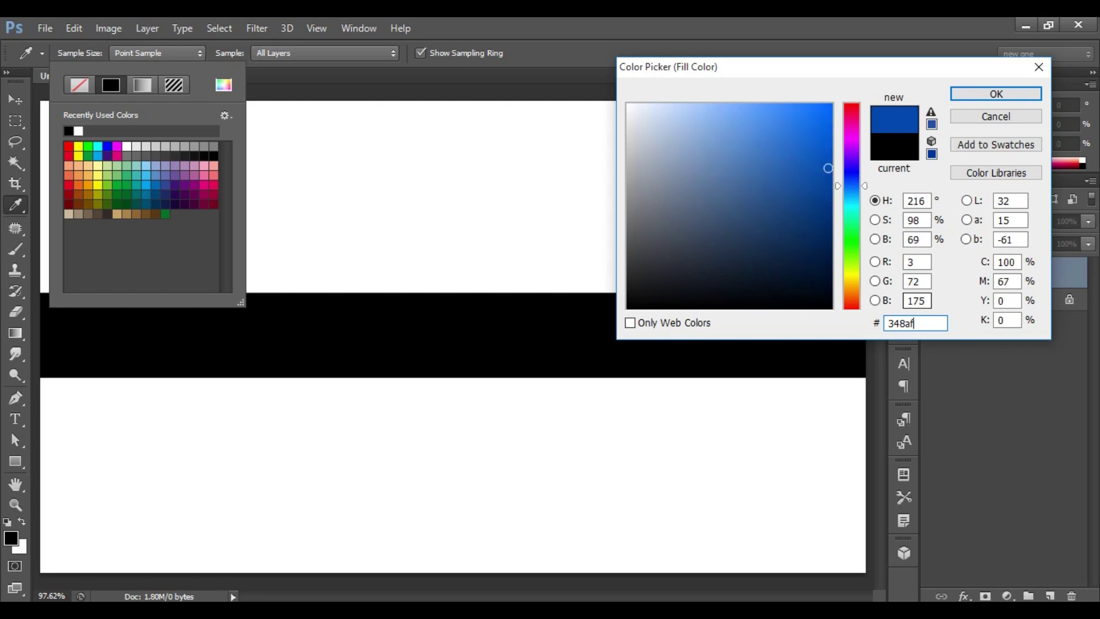
{"action": "left_click", "coordinate": [983, 94]}
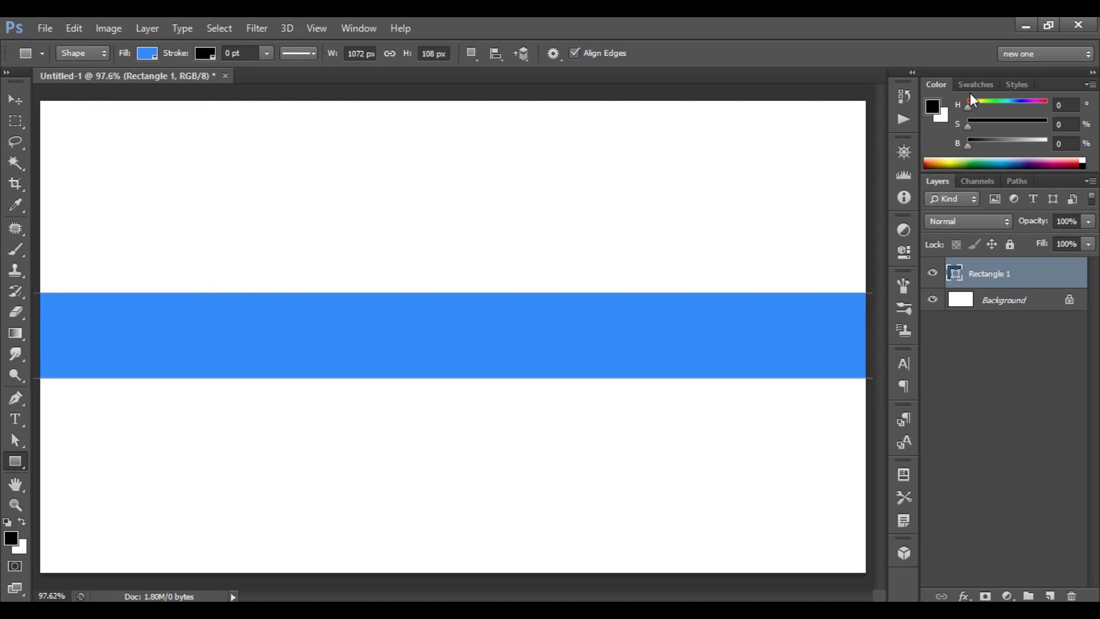
Nudge the blue band up a few pixels.
{"action": "key", "text": "ctrl+t"}
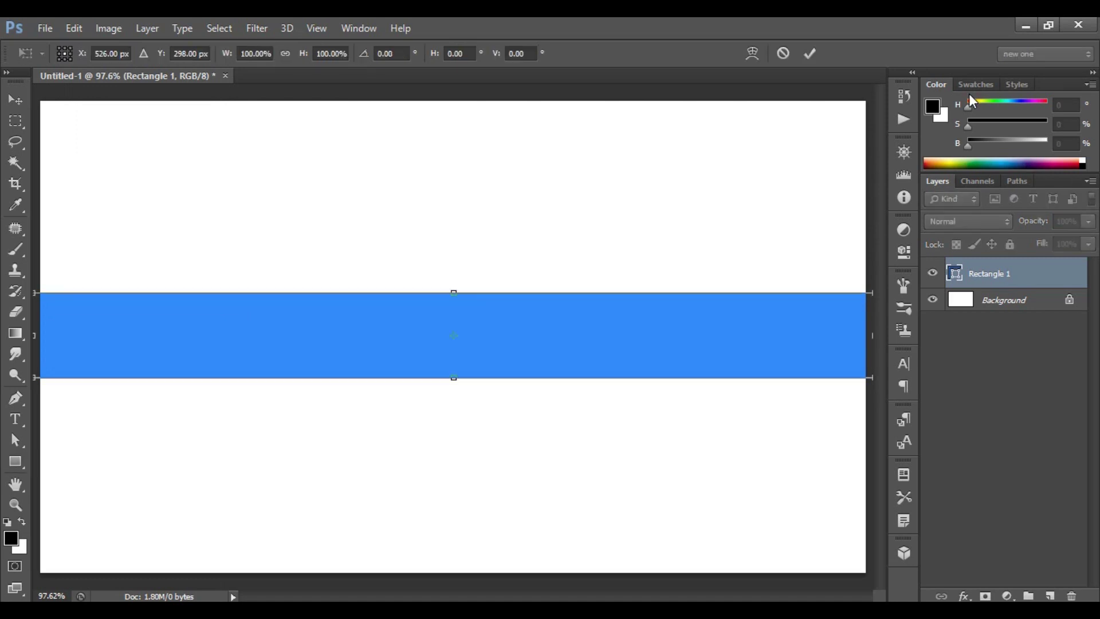
{"action": "key", "text": "Up"}
{"action": "key", "text": "Up"}
{"action": "key", "text": "Up"}
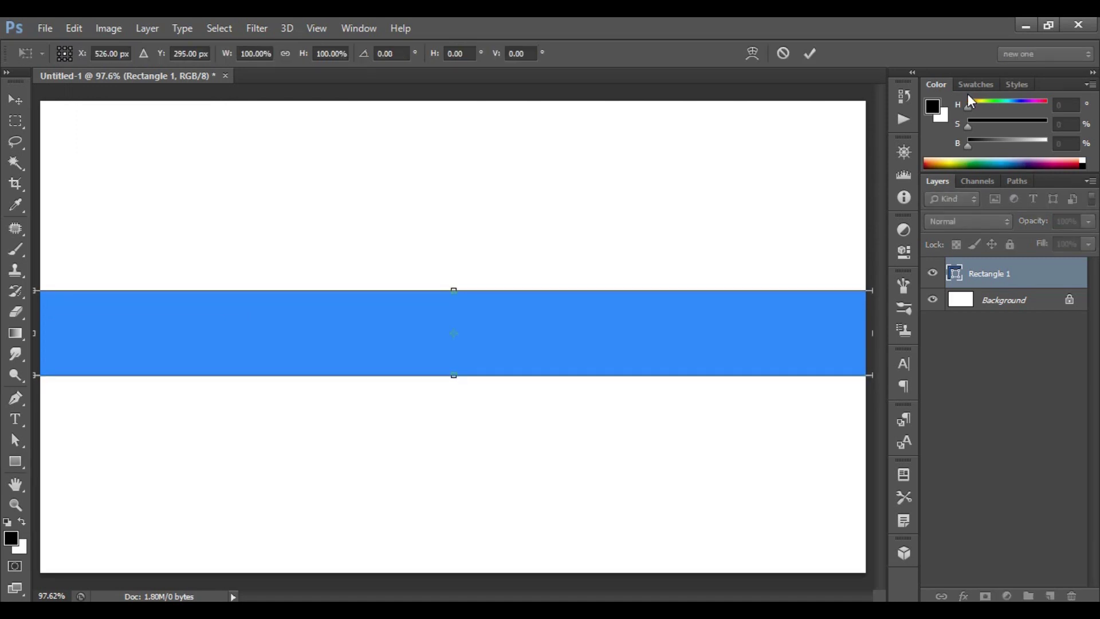
{"action": "key", "text": "Up"}
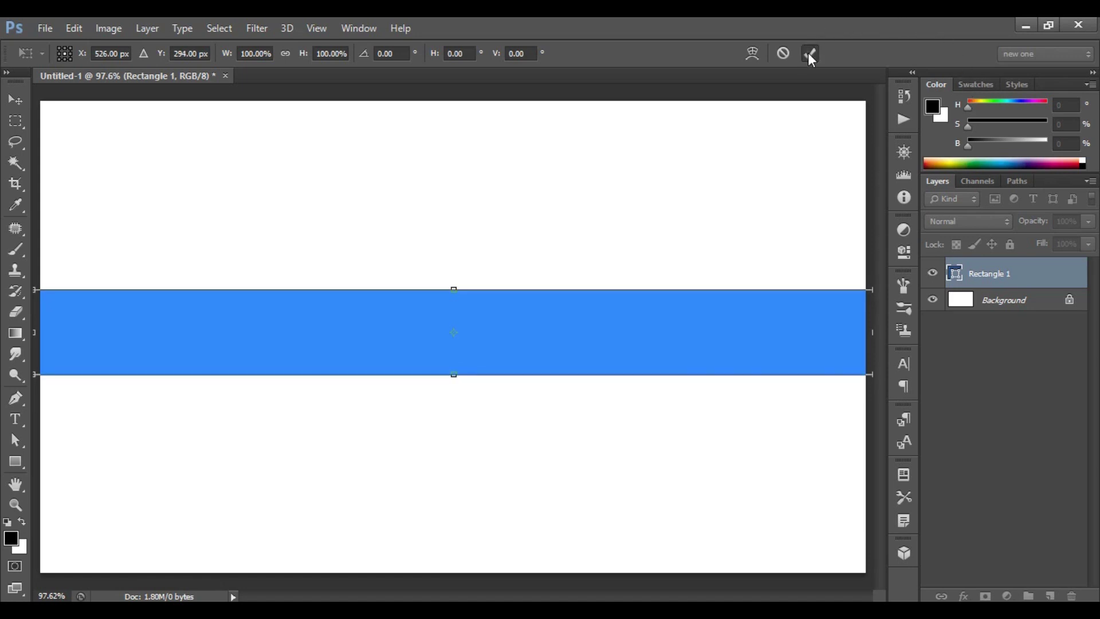
{"action": "left_click", "coordinate": [810, 54]}
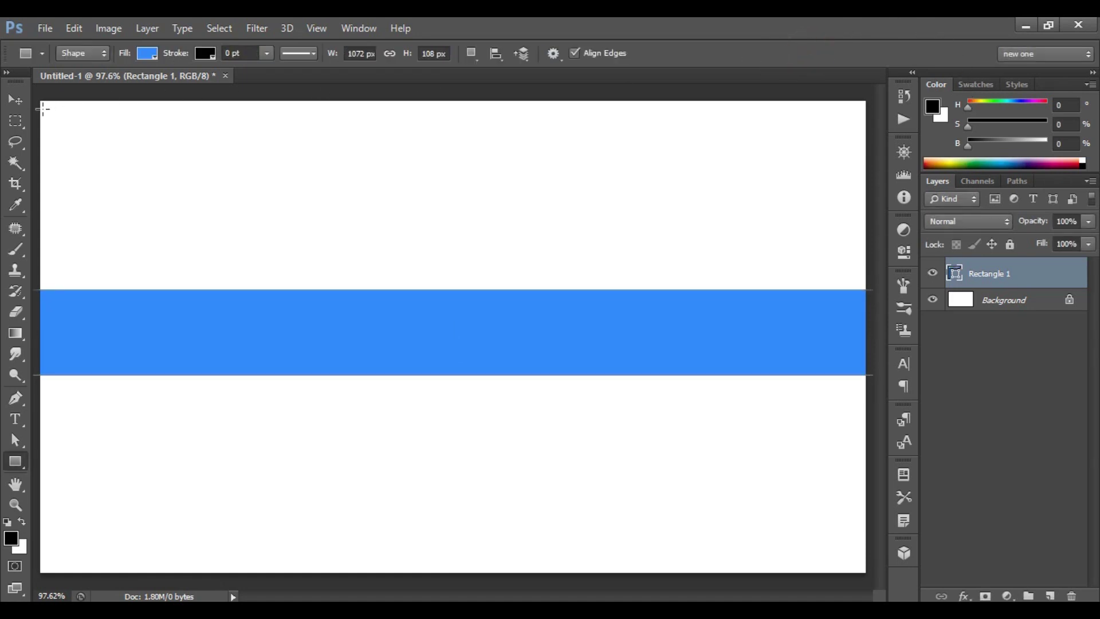
Draw a black-filled rectangle covering the card's left half.
{"action": "left_click_drag", "start_coordinate": [34, 90], "coordinate": [484, 593]}
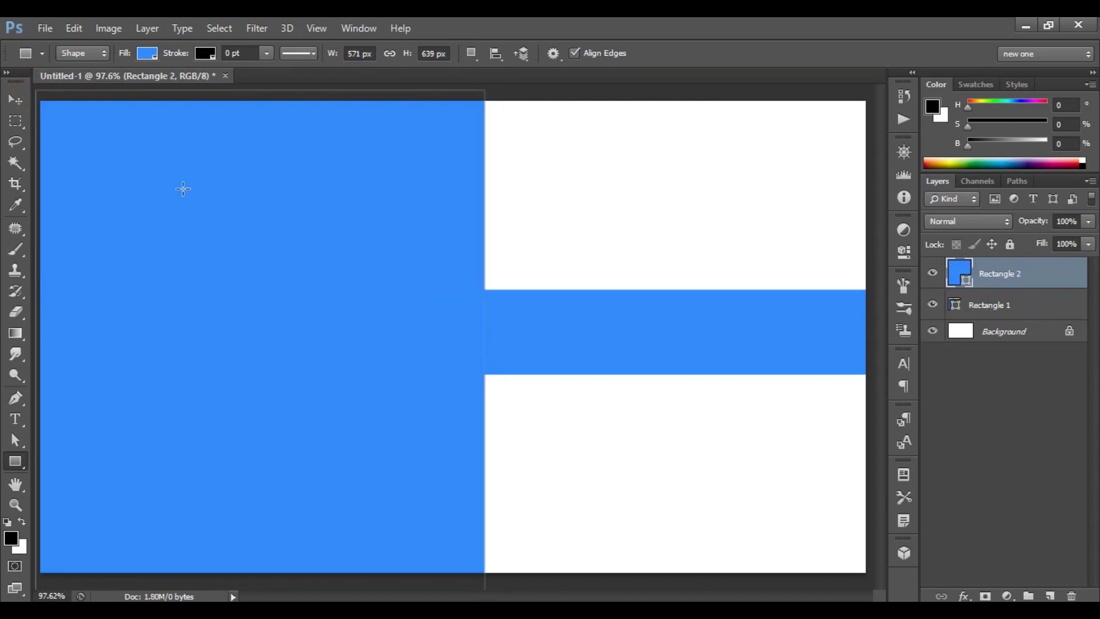
{"action": "left_click", "coordinate": [147, 54]}
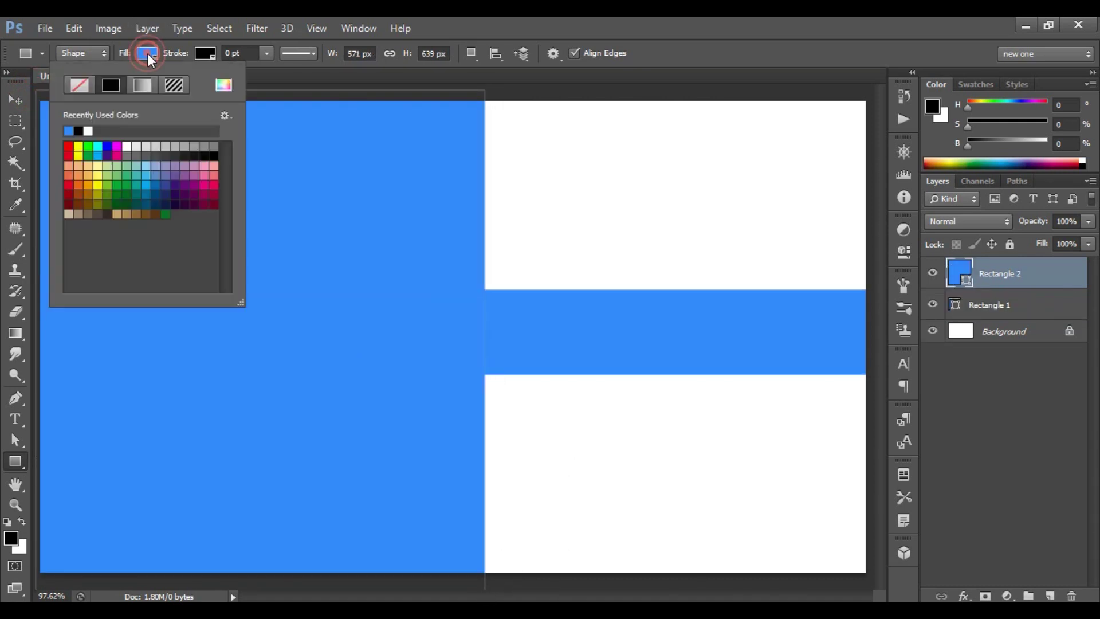
{"action": "left_click", "coordinate": [217, 150]}
{"action": "left_click", "coordinate": [219, 152]}
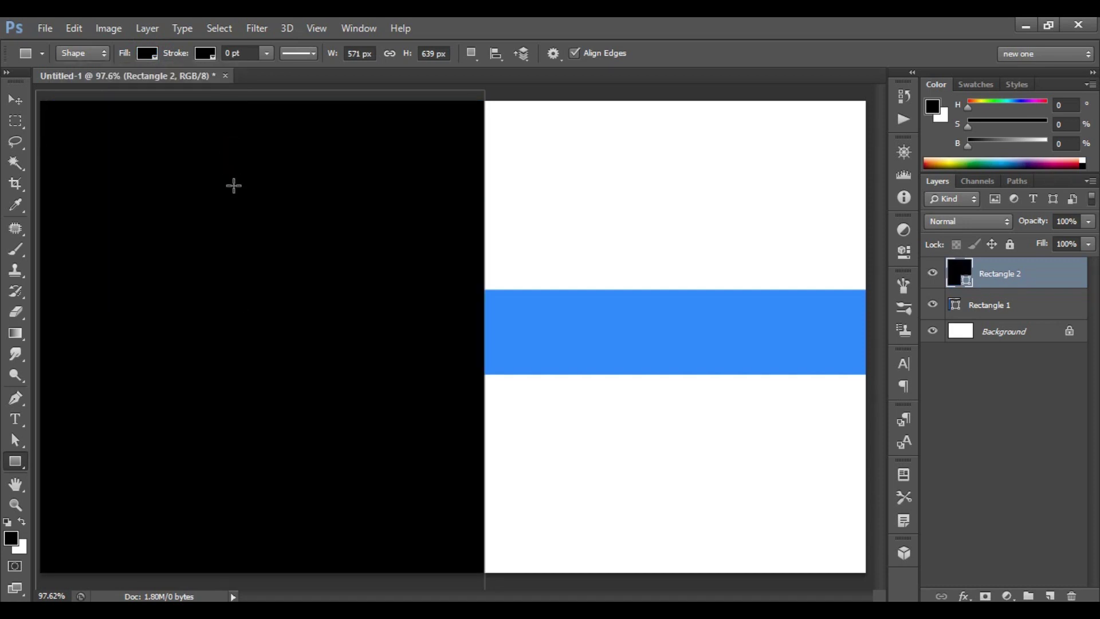
Widen the black rectangle slightly to the right, to 585 px.
{"action": "key", "text": "ctrl+t"}
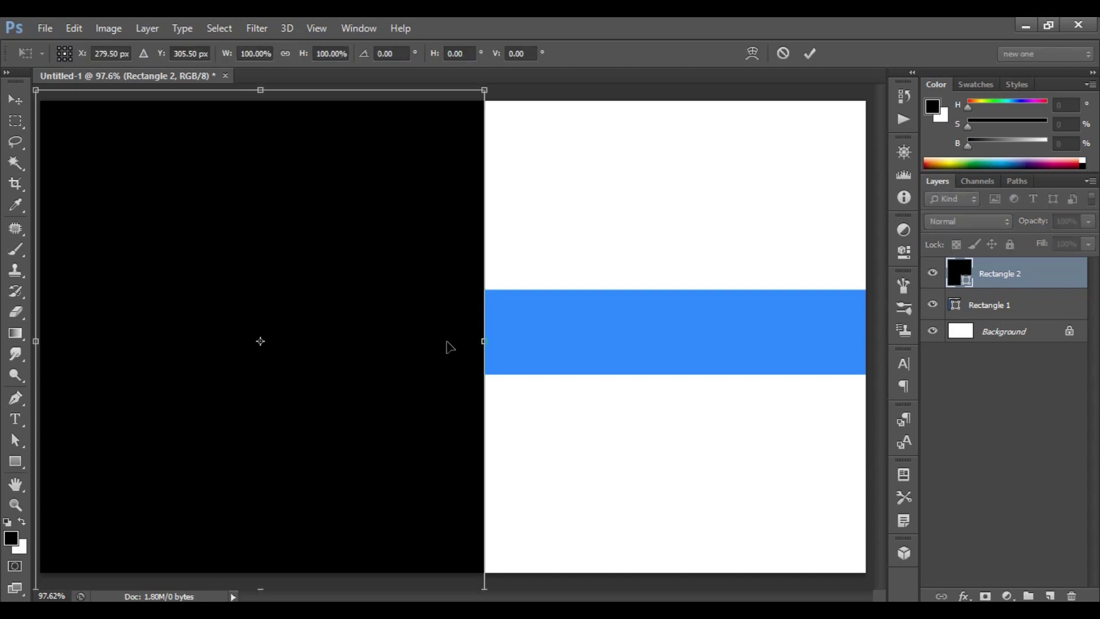
{"action": "left_click_drag", "start_coordinate": [486, 337], "coordinate": [494, 340]}
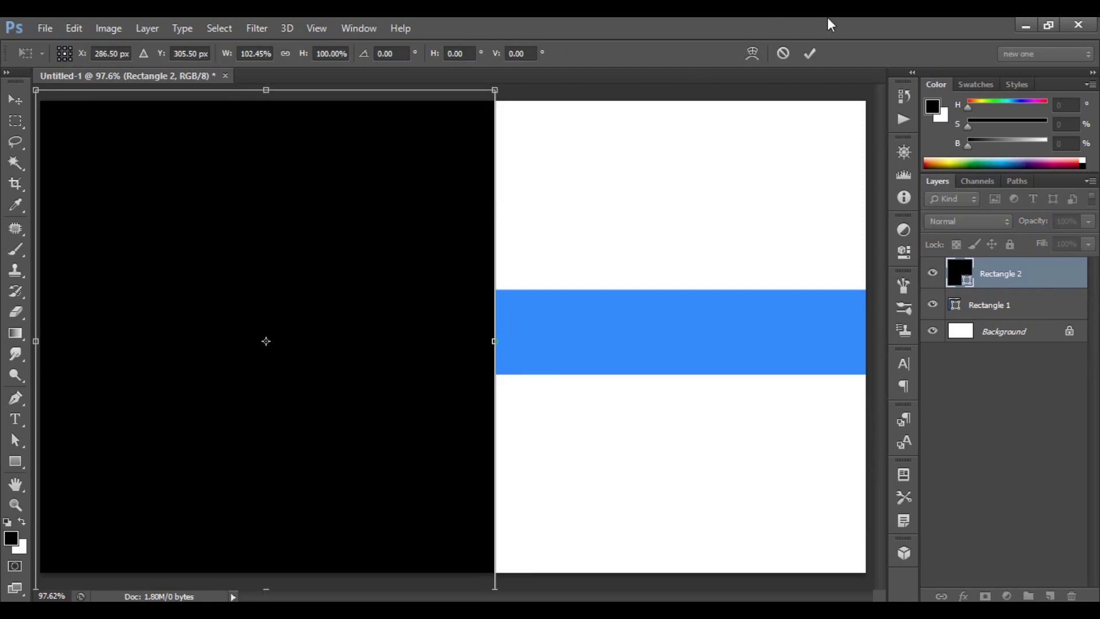
{"action": "left_click", "coordinate": [808, 52]}
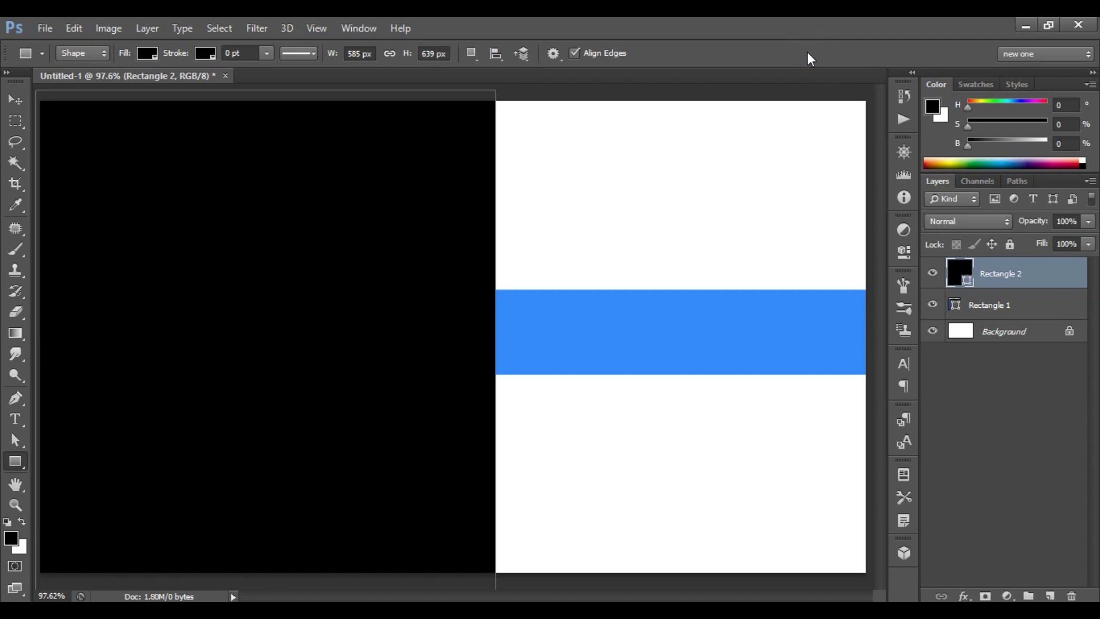
Give Rectangle 2 a drop shadow: 75% opacity, 120° angle, 10 px distance, 15 px size.
{"action": "right_click", "coordinate": [1012, 273]}
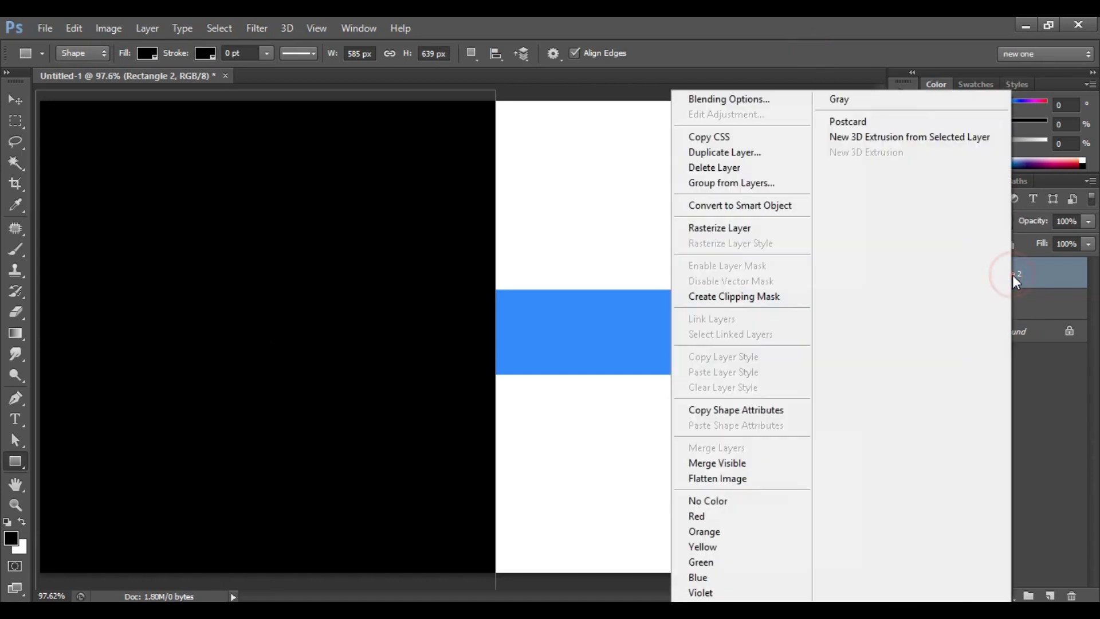
{"action": "left_click", "coordinate": [752, 101]}
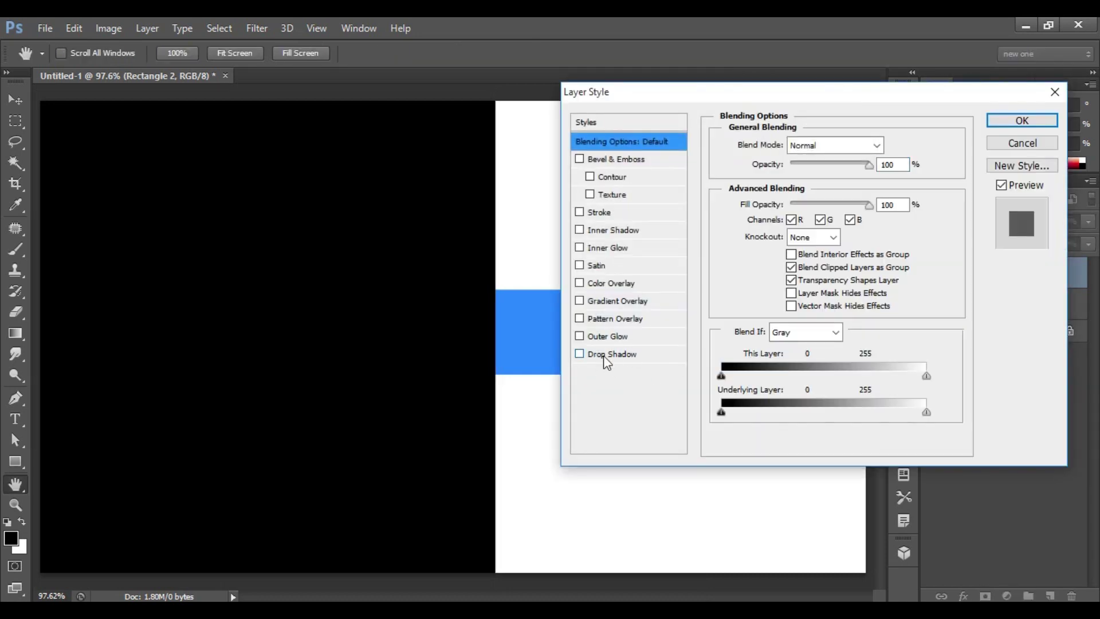
{"action": "left_click", "coordinate": [613, 353]}
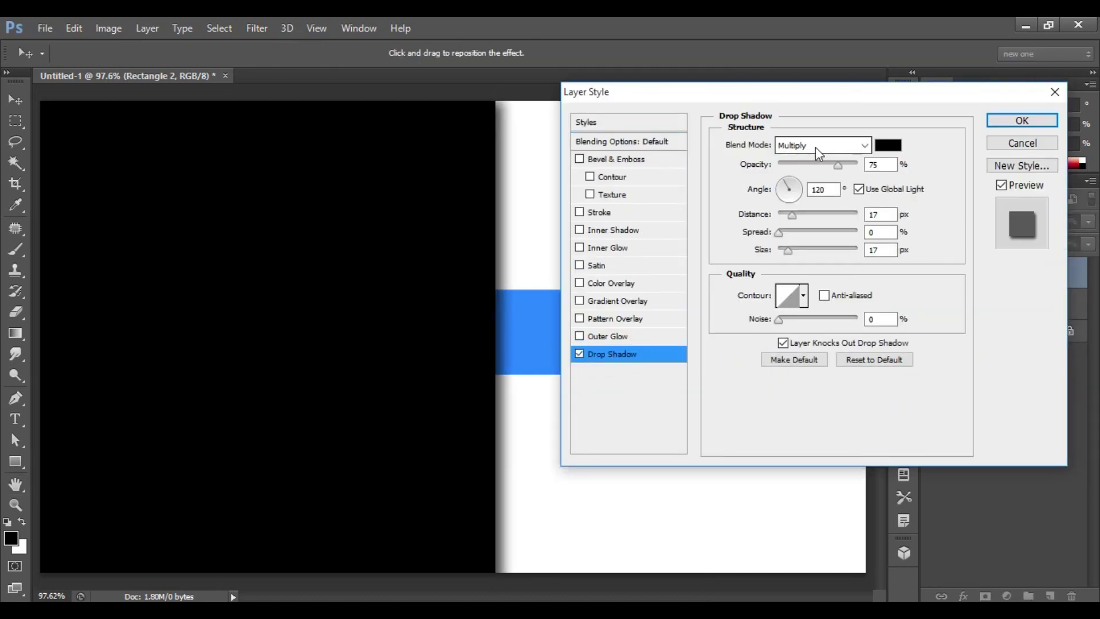
{"action": "double_click", "coordinate": [875, 164]}
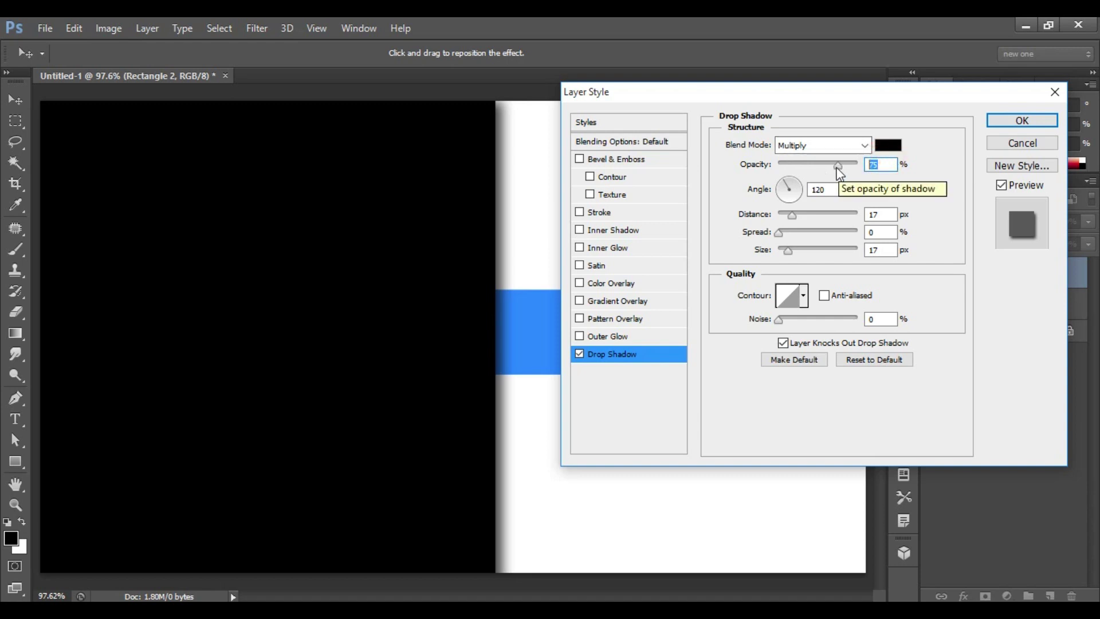
{"action": "double_click", "coordinate": [819, 190]}
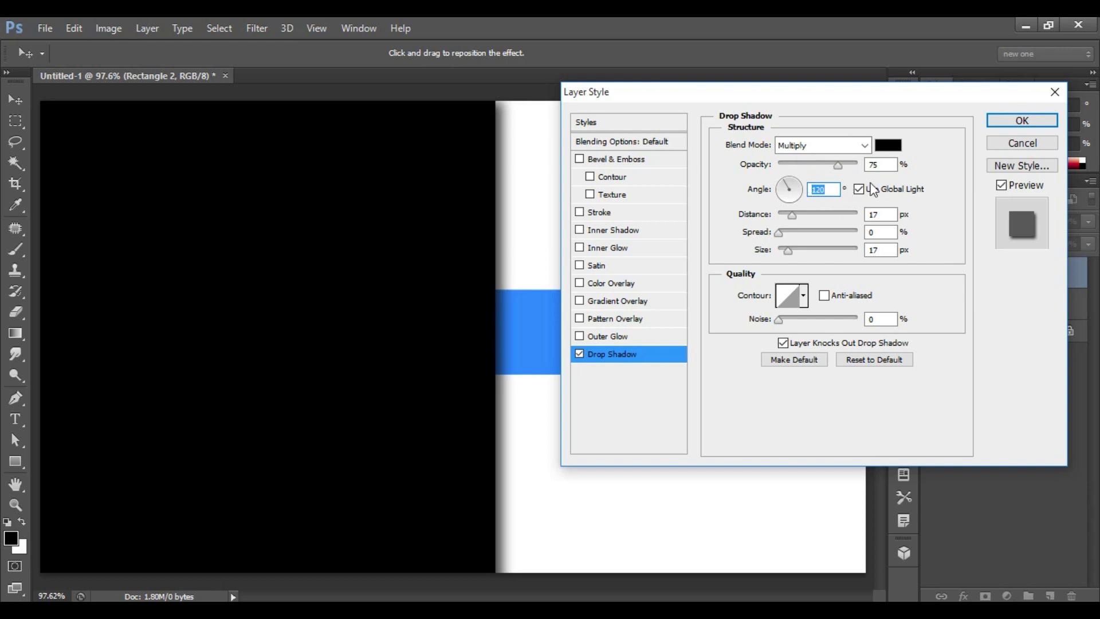
{"action": "double_click", "coordinate": [875, 214]}
{"action": "type", "text": "10"}
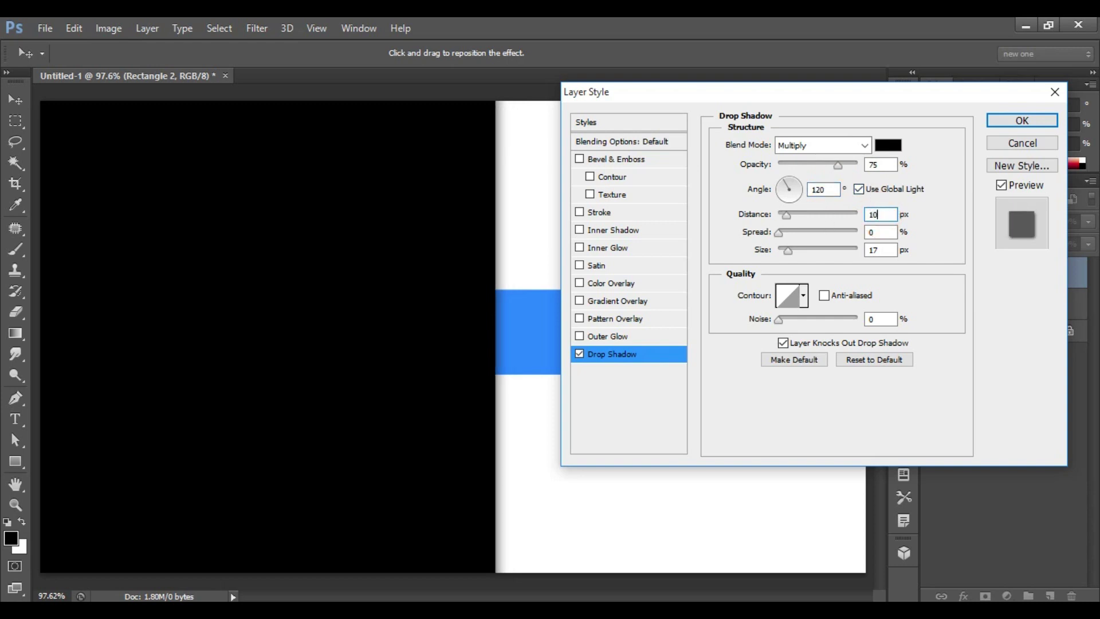
{"action": "double_click", "coordinate": [875, 249]}
{"action": "type", "text": "15"}
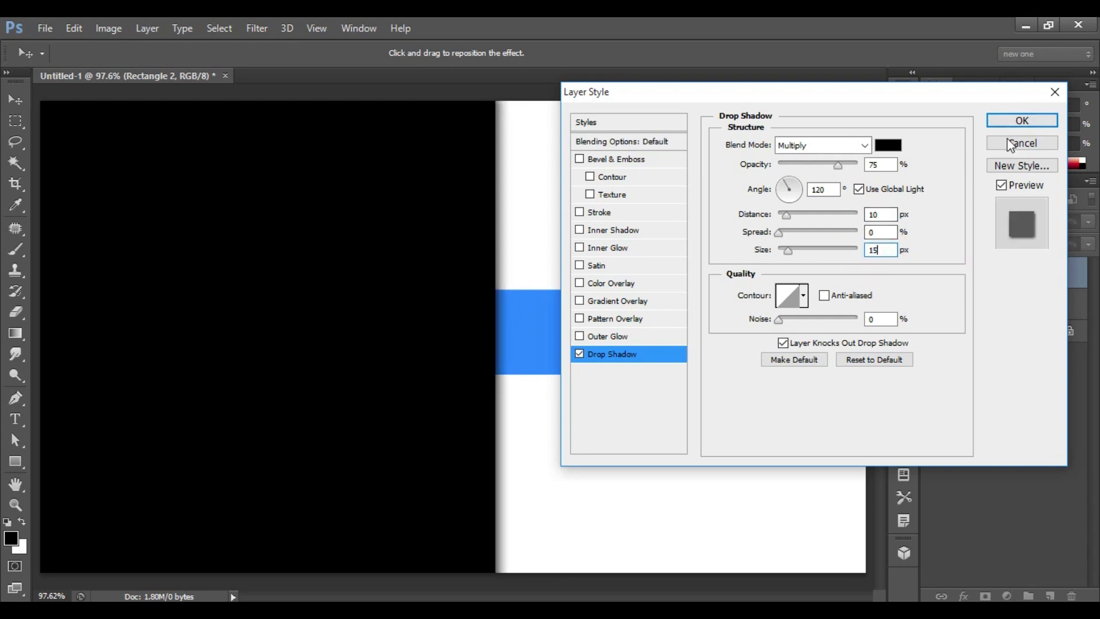
{"action": "left_click", "coordinate": [1024, 121]}
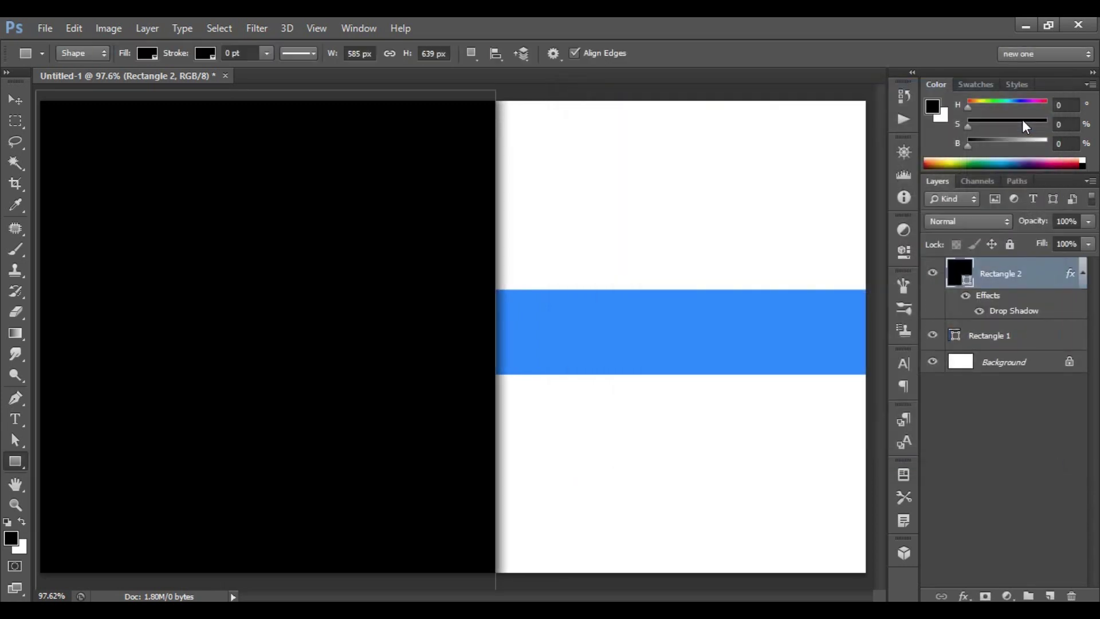
Draw a blue rounded rectangle with 100 px radius against the black panel's left edge.
{"action": "left_click_drag", "start_coordinate": [18, 464], "coordinate": [125, 479]}
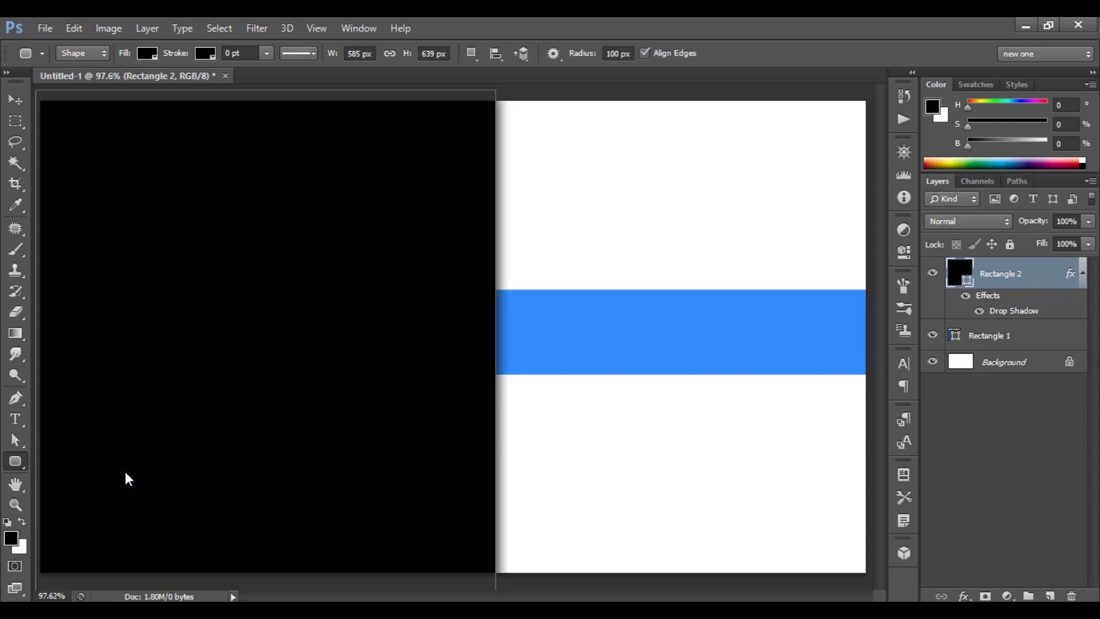
{"action": "left_click", "coordinate": [621, 53]}
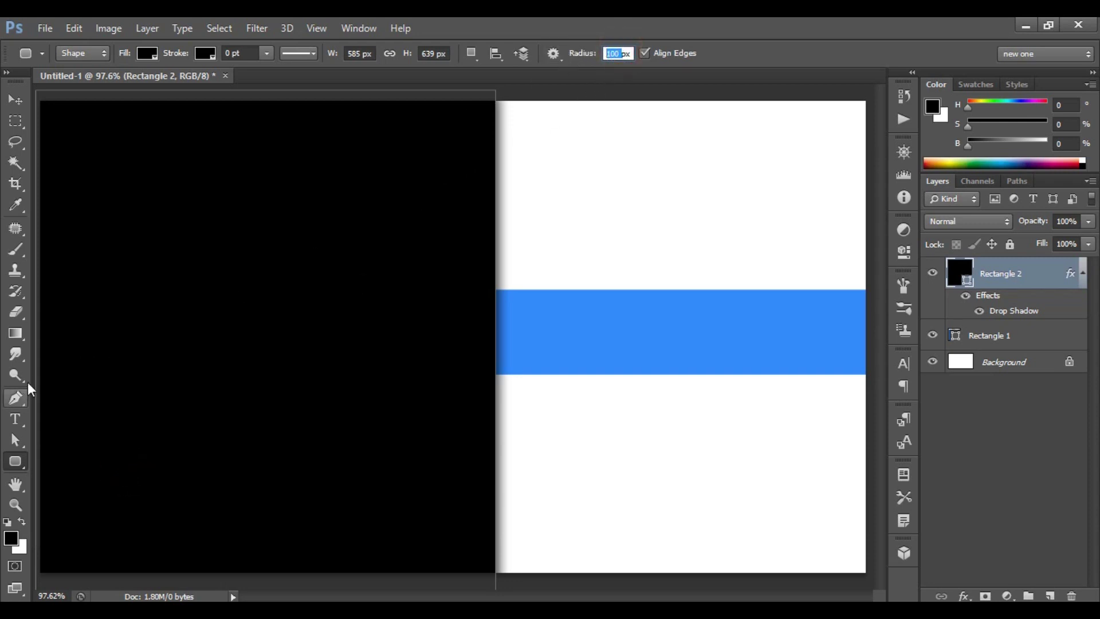
{"action": "left_click_drag", "start_coordinate": [34, 382], "coordinate": [124, 428]}
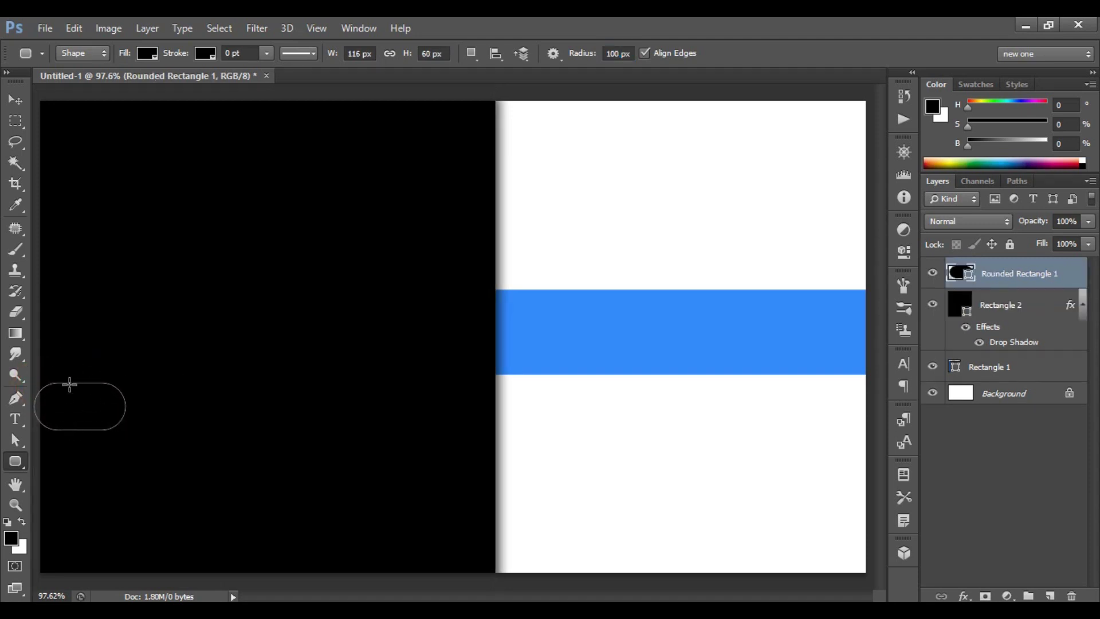
{"action": "left_click", "coordinate": [147, 53]}
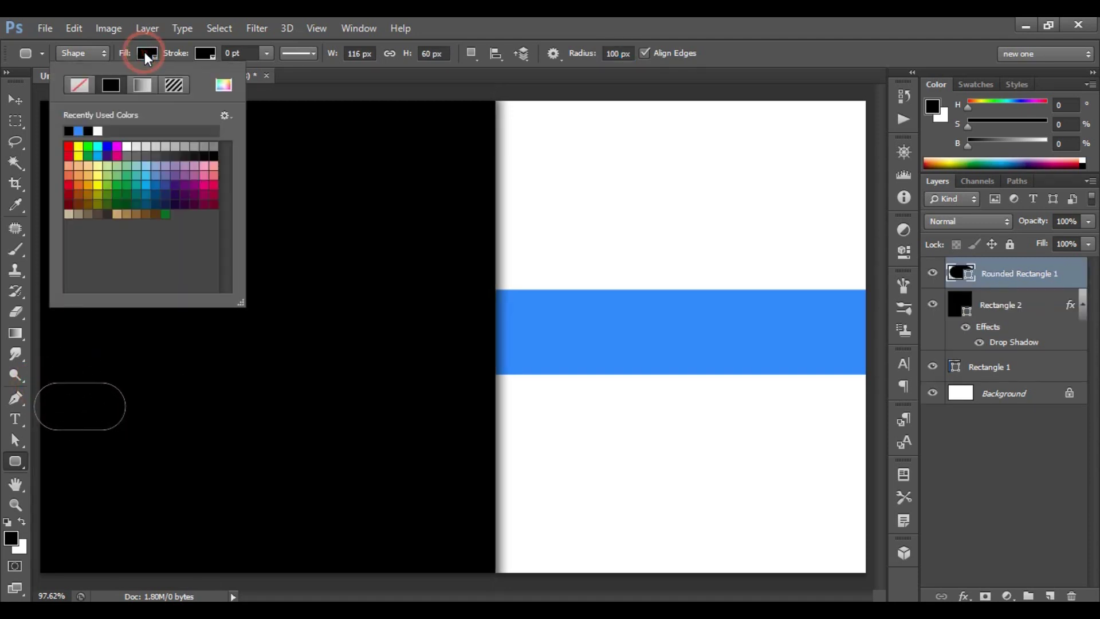
{"action": "left_click", "coordinate": [80, 130]}
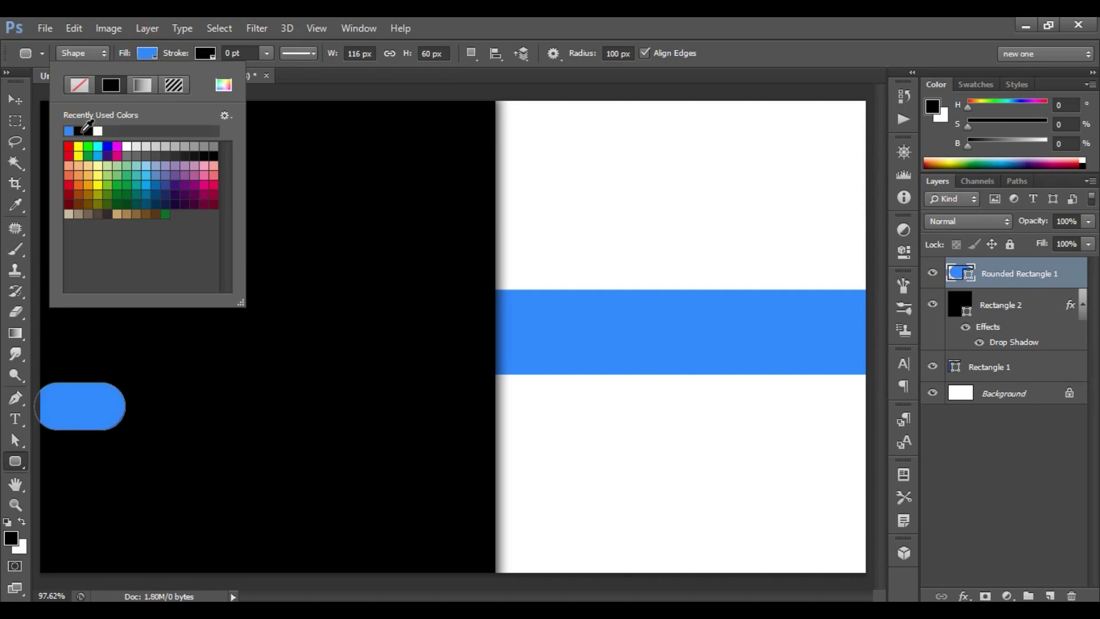
{"action": "key", "text": "Return"}
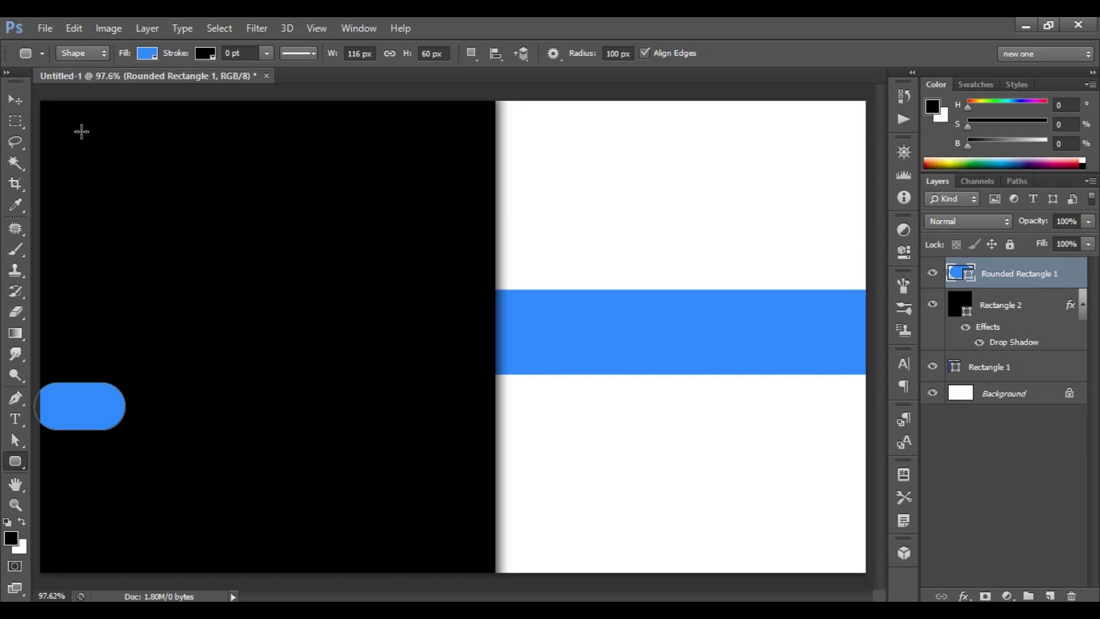
{"action": "key", "text": "ctrl+t"}
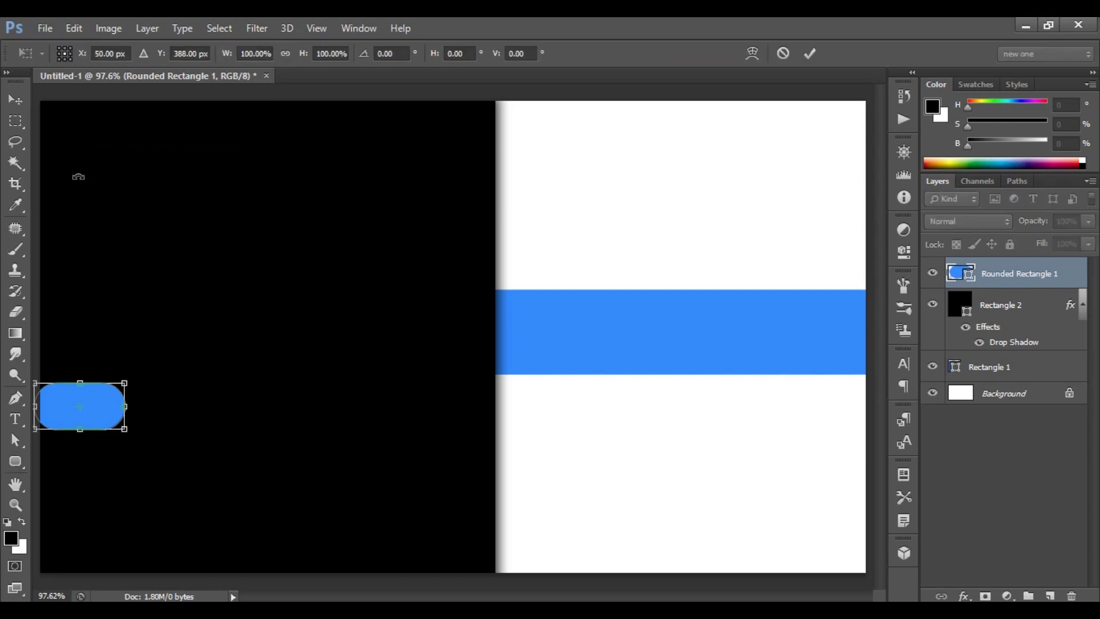
{"action": "left_click_drag", "start_coordinate": [90, 403], "coordinate": [80, 353]}
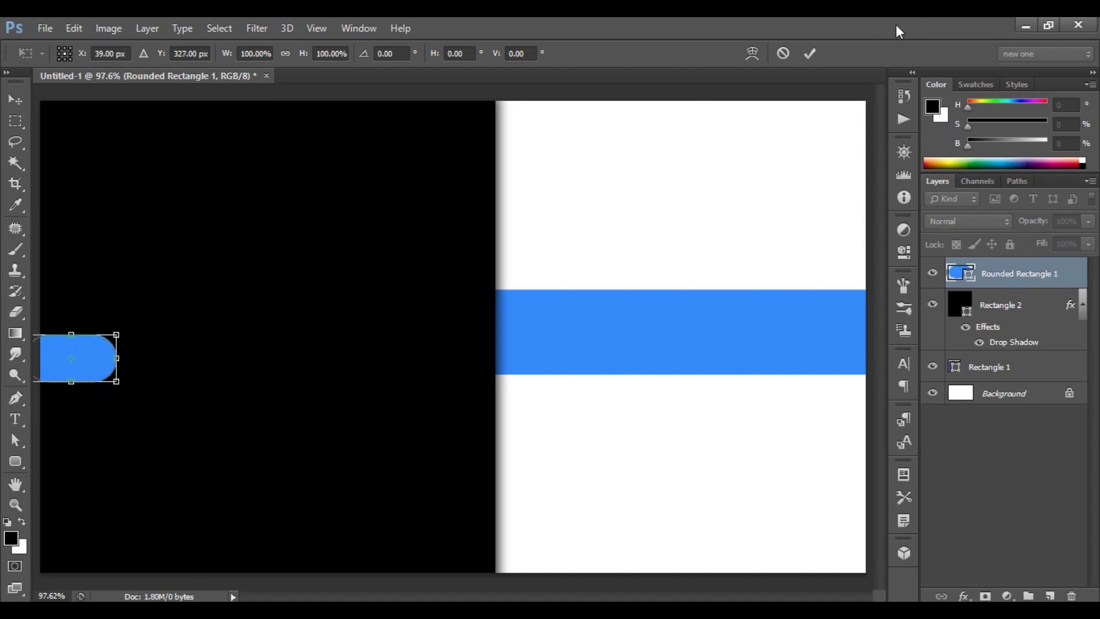
{"action": "left_click", "coordinate": [809, 53]}
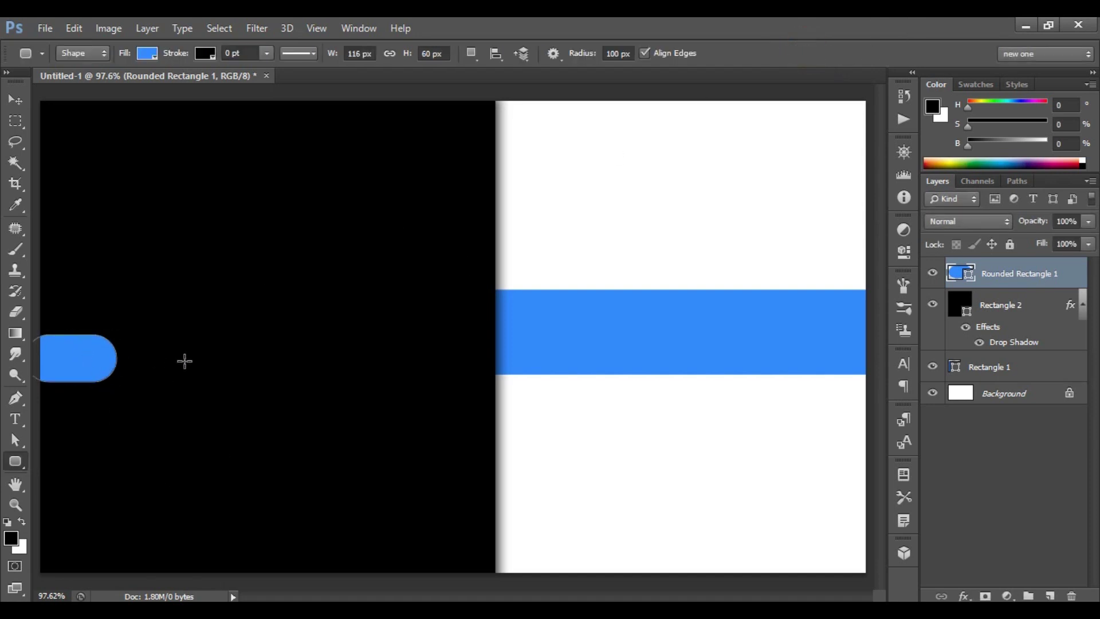
Duplicate the blue pill twice, stacking each copy below the previous one.
{"action": "key", "text": "ctrl+j"}
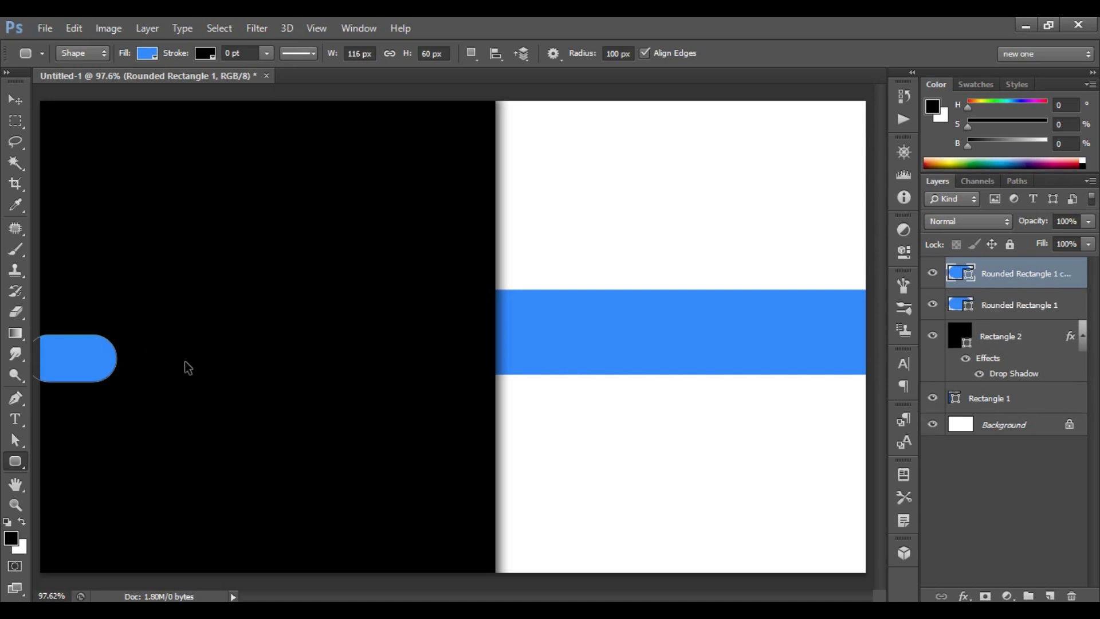
{"action": "key", "text": "ctrl+t"}
{"action": "left_click_drag", "start_coordinate": [85, 366], "coordinate": [85, 431]}
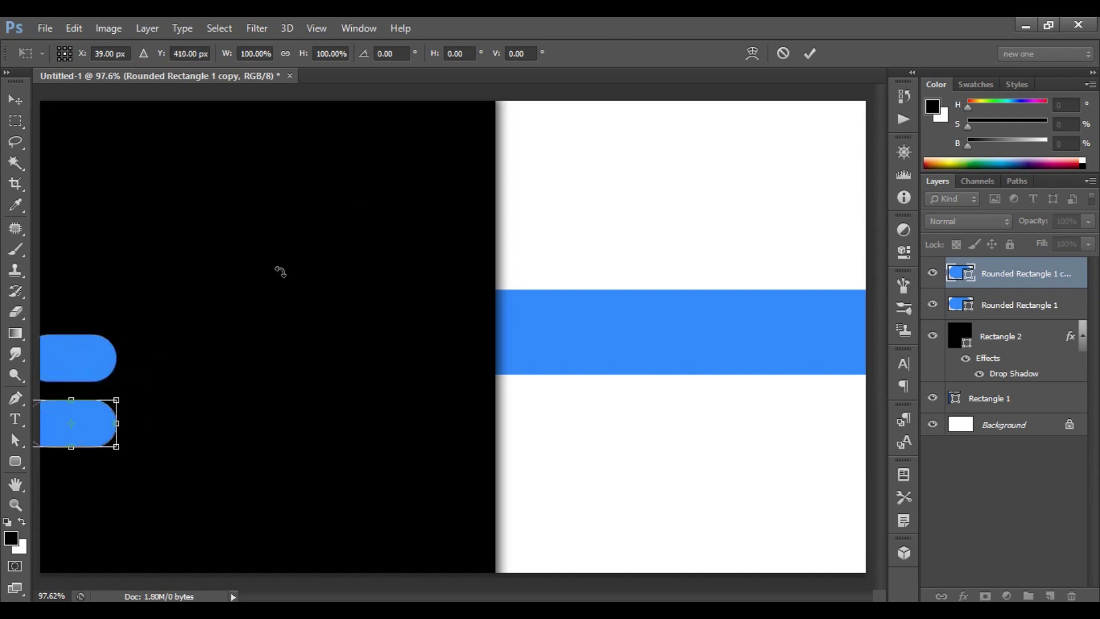
{"action": "left_click", "coordinate": [808, 53]}
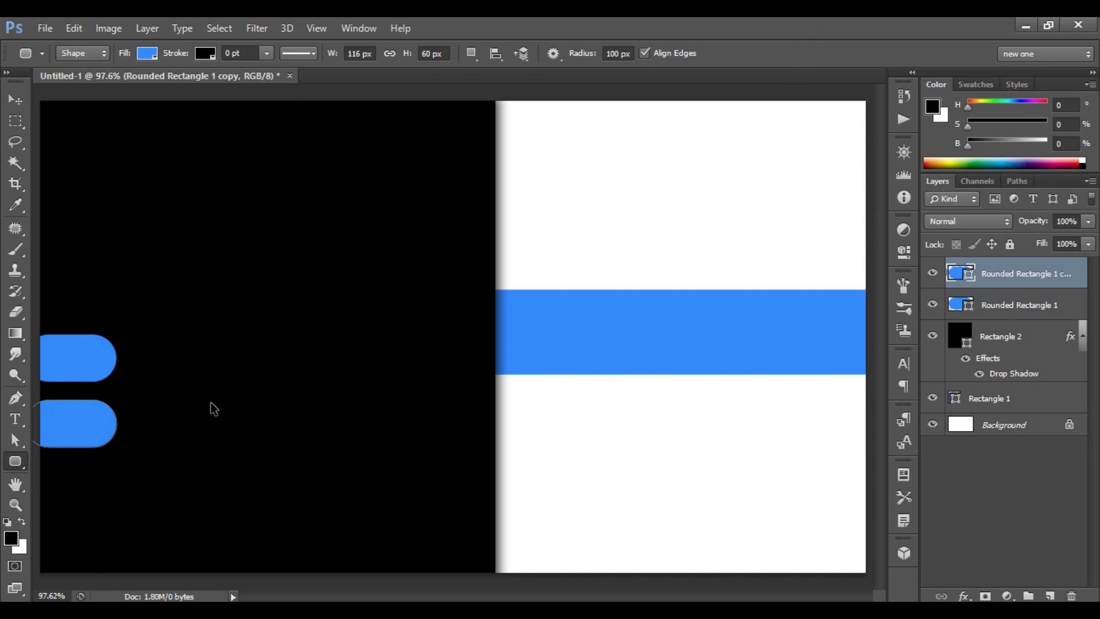
{"action": "key", "text": "ctrl+j"}
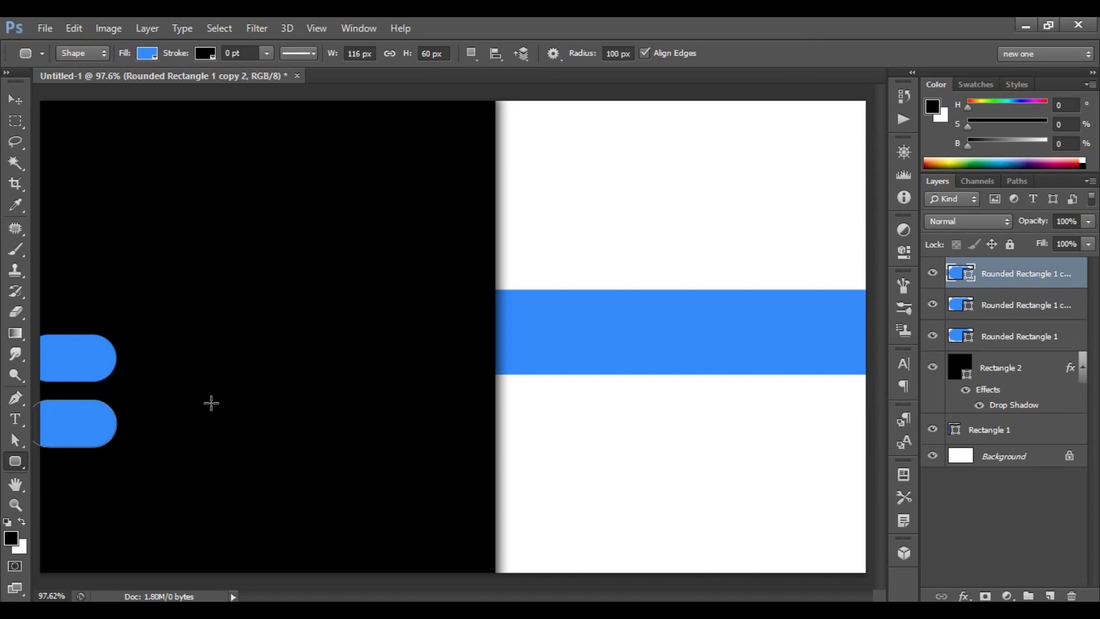
{"action": "key", "text": "ctrl+t"}
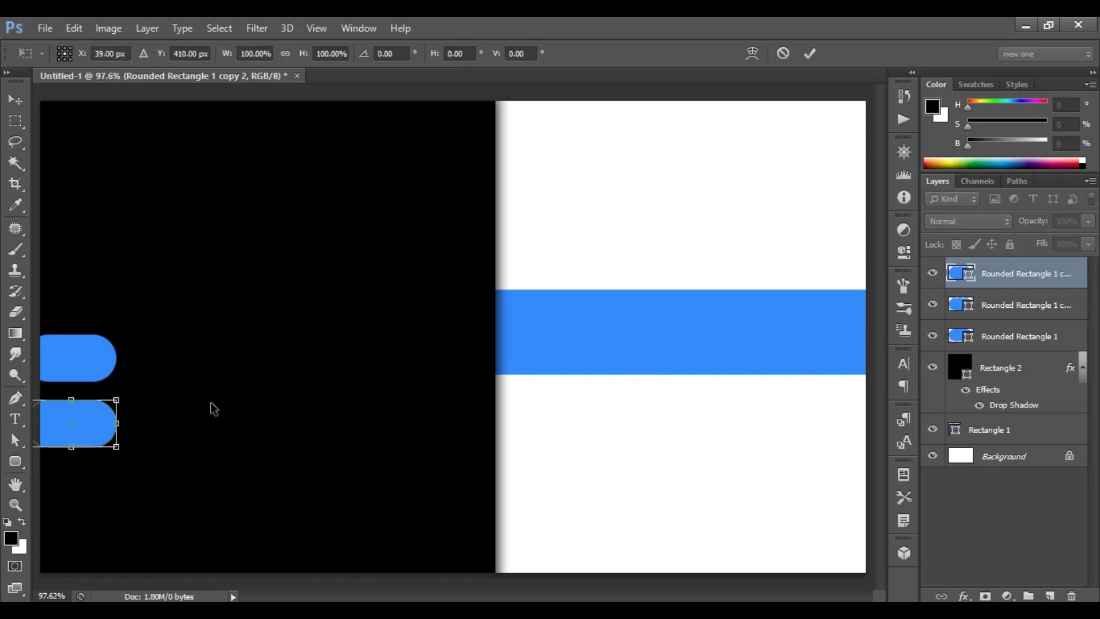
{"action": "left_click_drag", "start_coordinate": [92, 424], "coordinate": [95, 486]}
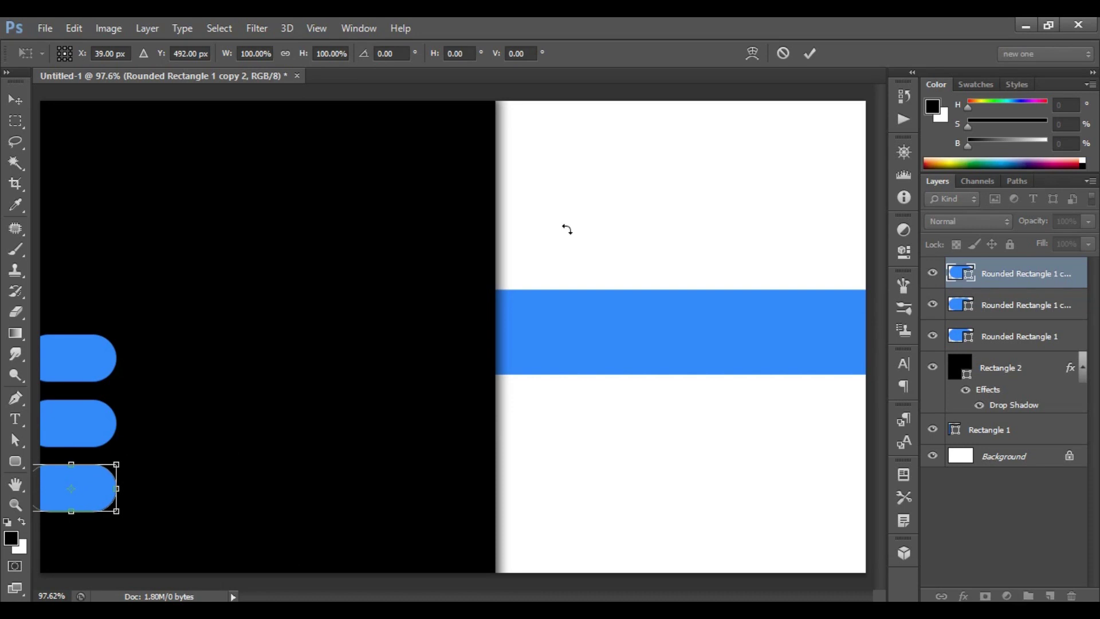
{"action": "left_click", "coordinate": [810, 51]}
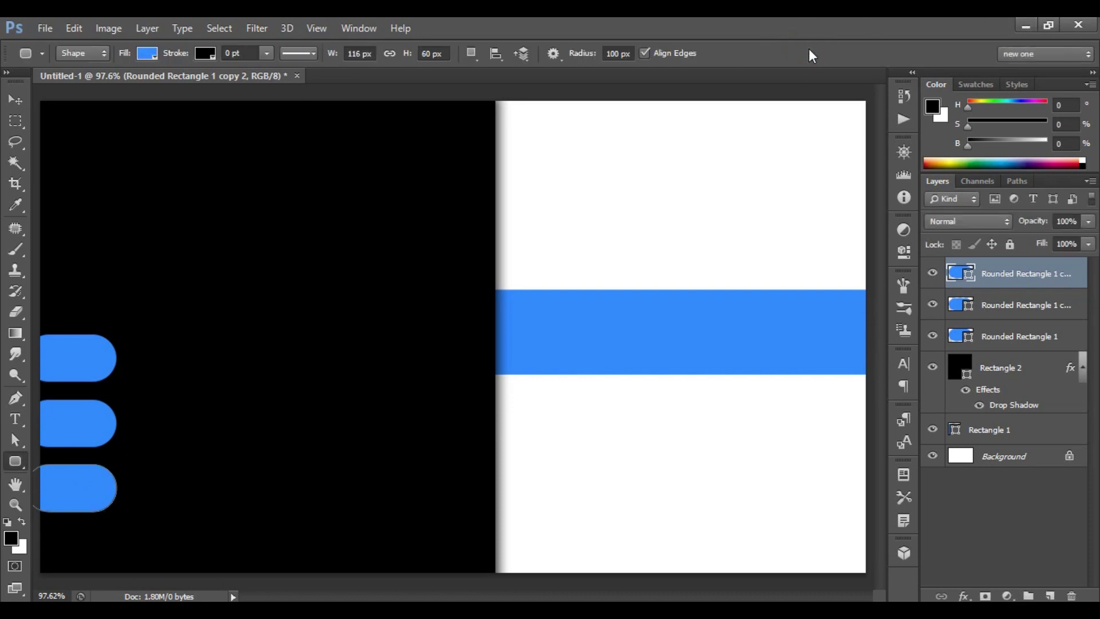
Nudge all three blue pills together slightly left and up.
{"action": "left_click", "coordinate": [1025, 338], "text": "shift"}
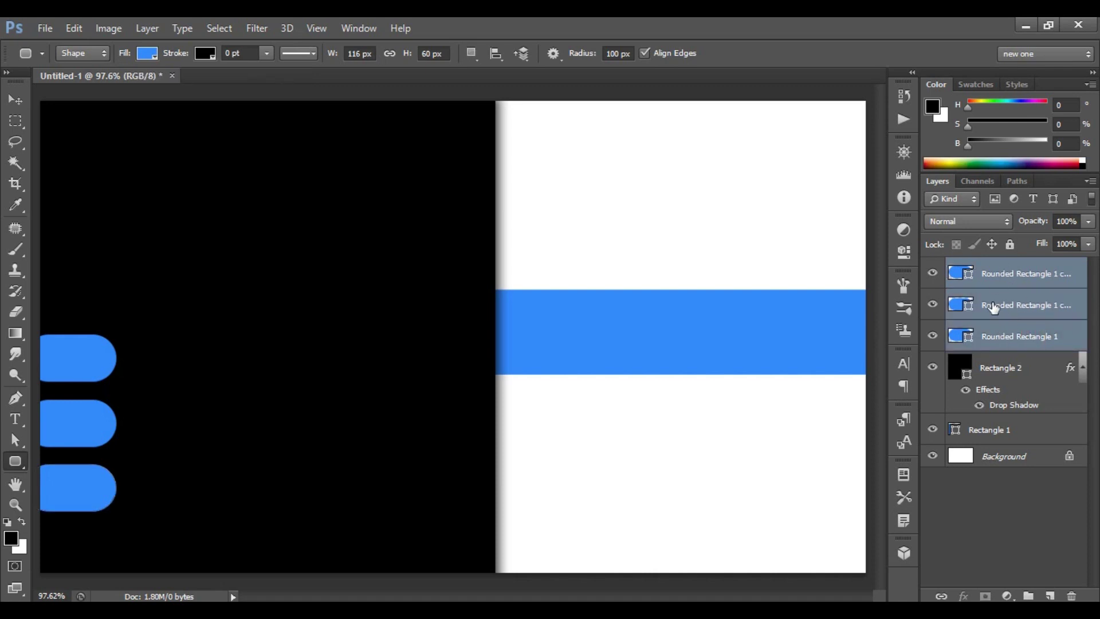
{"action": "key", "text": "ctrl+t"}
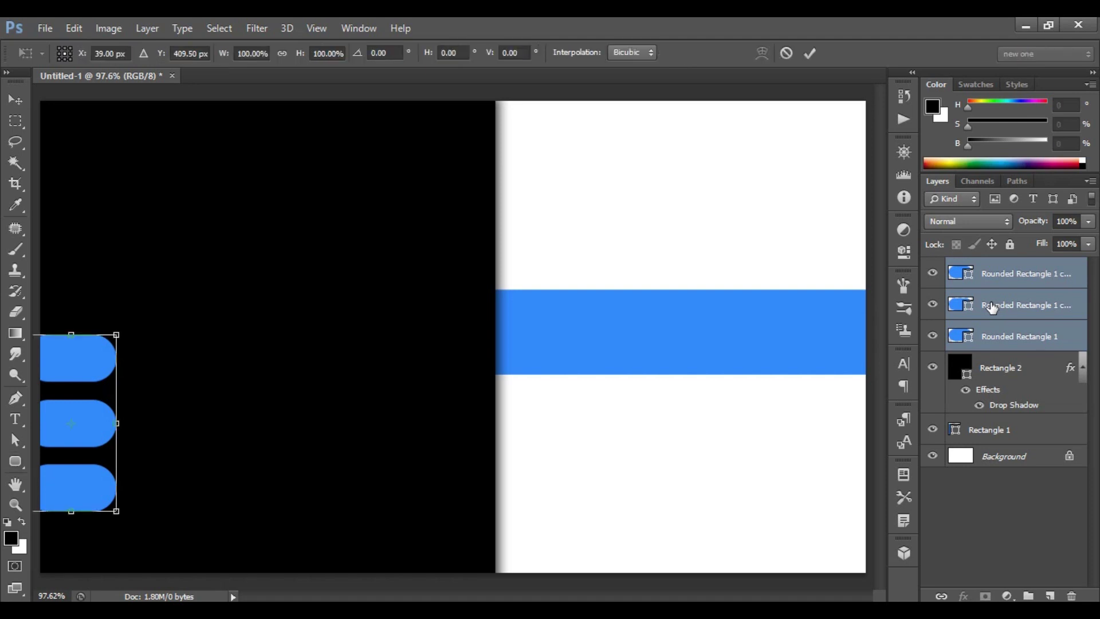
{"action": "key", "text": "Left"}
{"action": "key", "text": "Left"}
{"action": "key", "text": "Left"}
{"action": "key", "text": "Left"}
{"action": "key", "text": "Left"}
{"action": "key", "text": "Left"}
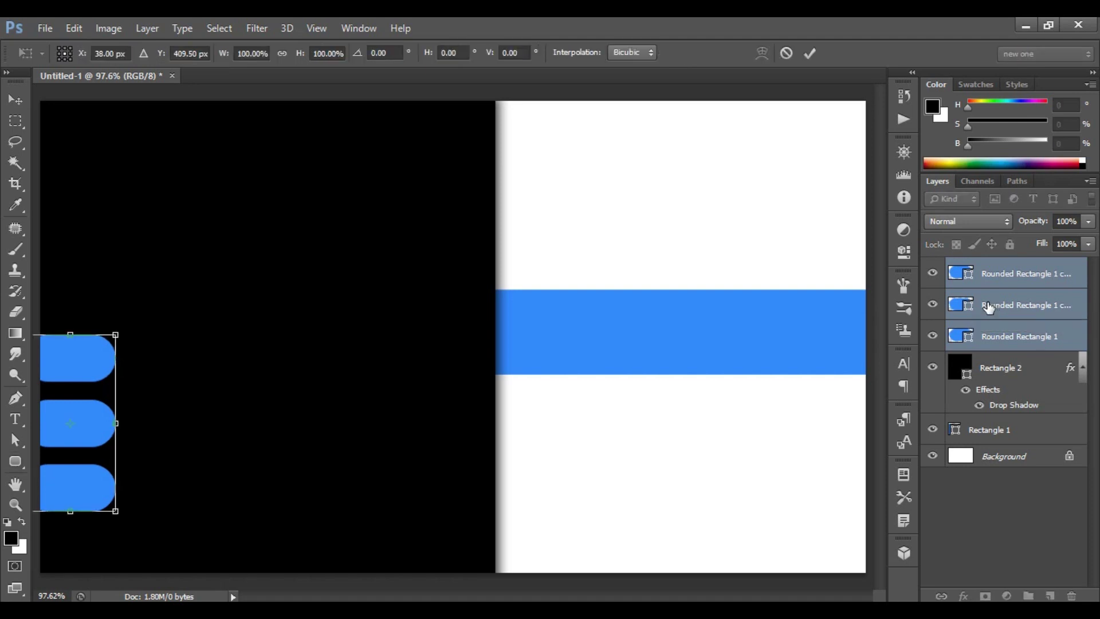
{"action": "key", "text": "Left"}
{"action": "key", "text": "Left"}
{"action": "key", "text": "Left"}
{"action": "key", "text": "Left"}
{"action": "key", "text": "Left"}
{"action": "key", "text": "Up"}
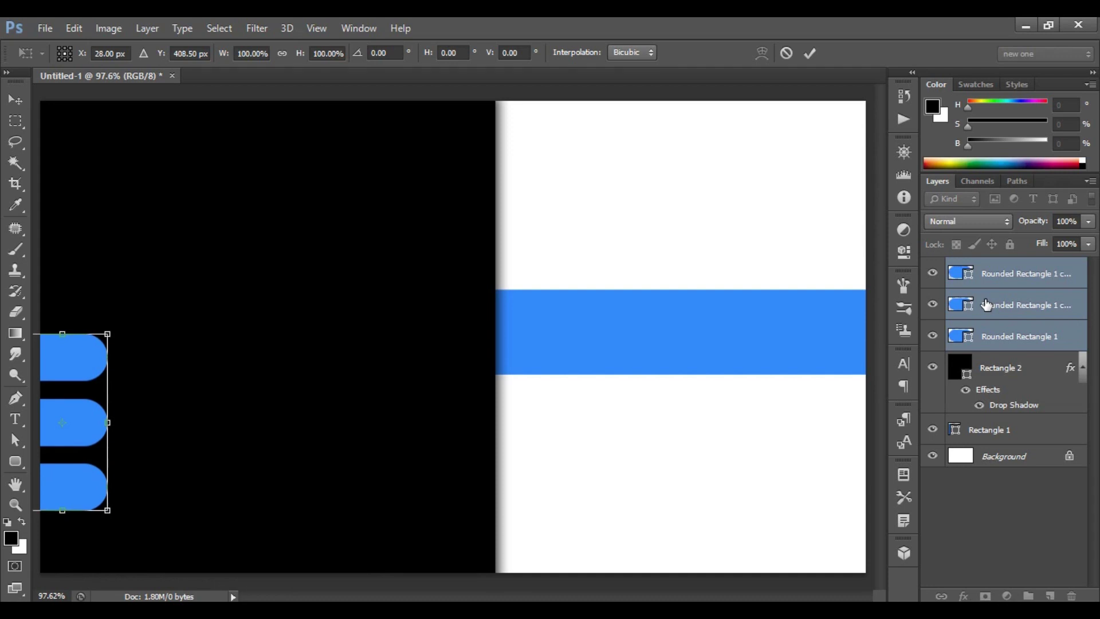
{"action": "left_click", "coordinate": [810, 54]}
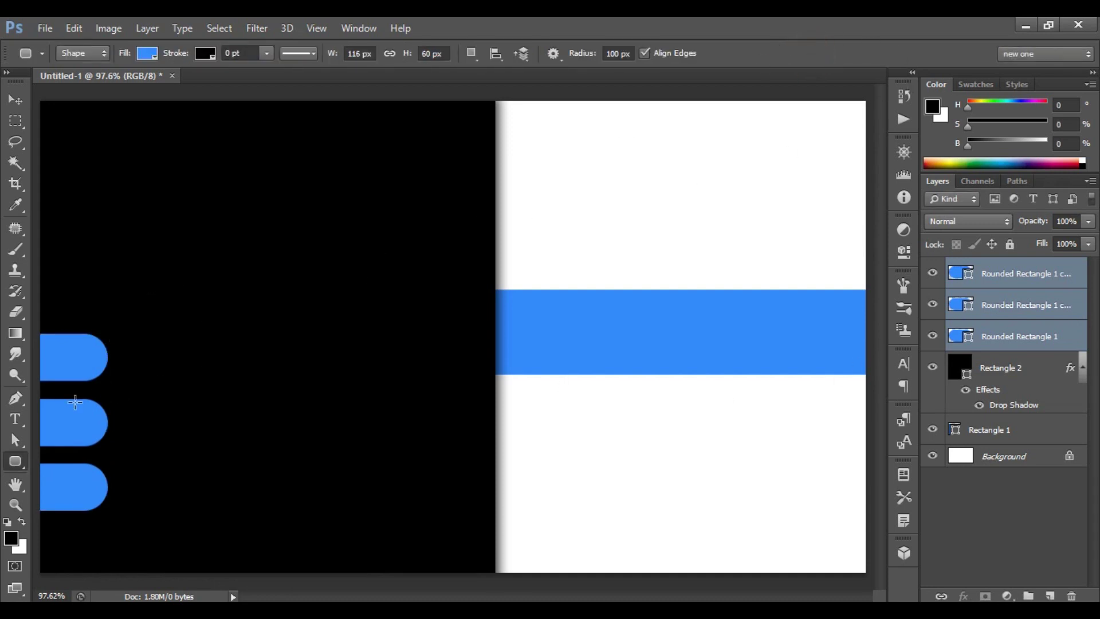
Draw a filled-circle custom shape over the top blue tab's end.
{"action": "right_click", "coordinate": [16, 467]}
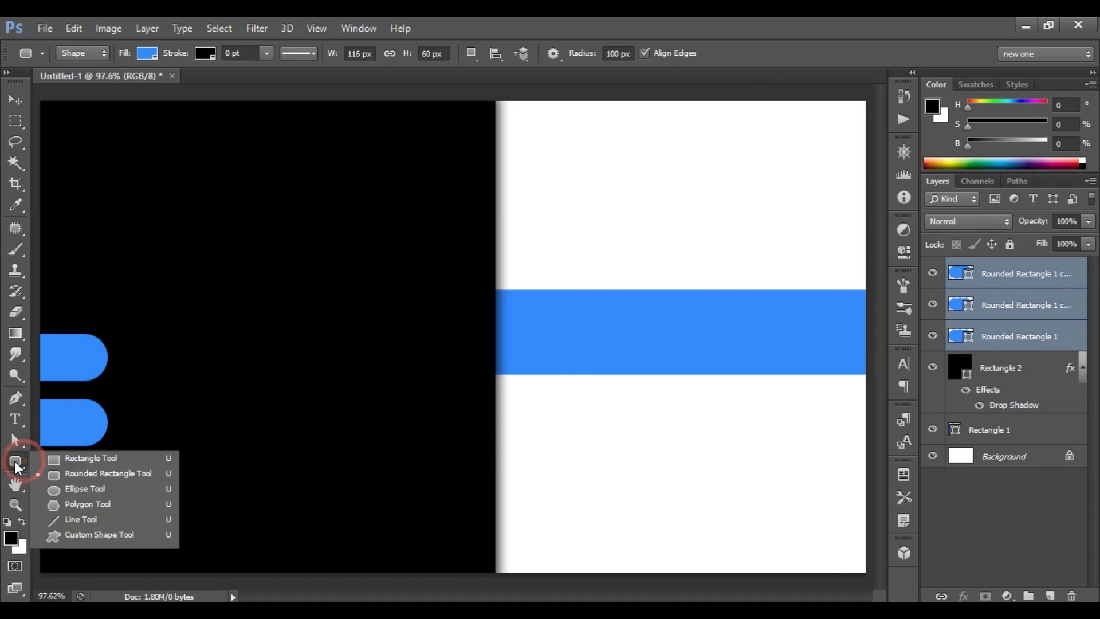
{"action": "left_click", "coordinate": [131, 536]}
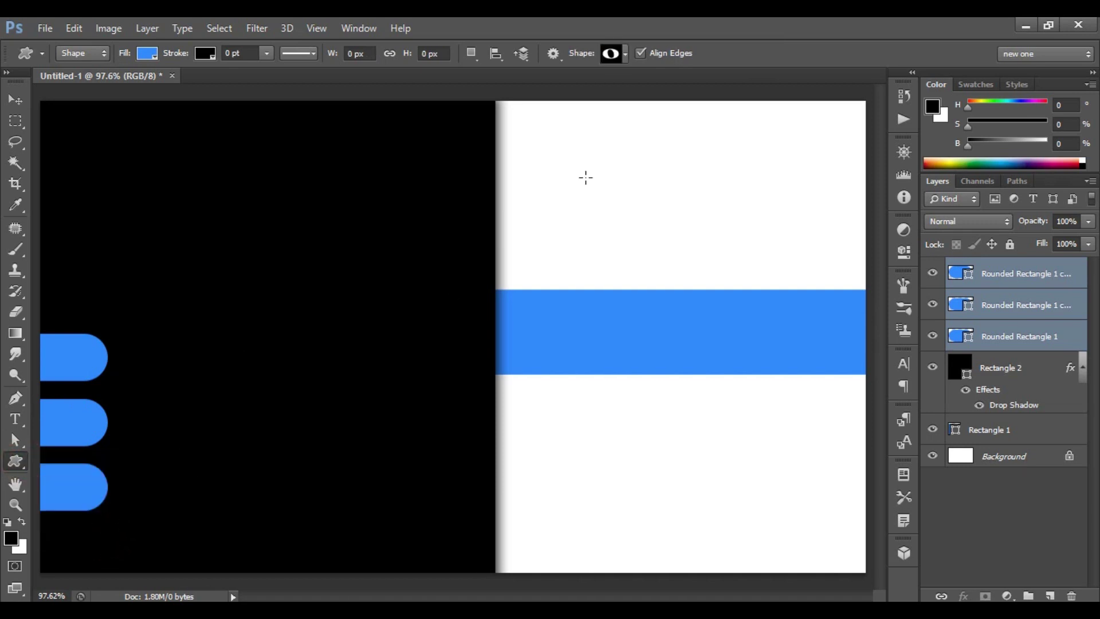
{"action": "left_click", "coordinate": [625, 54]}
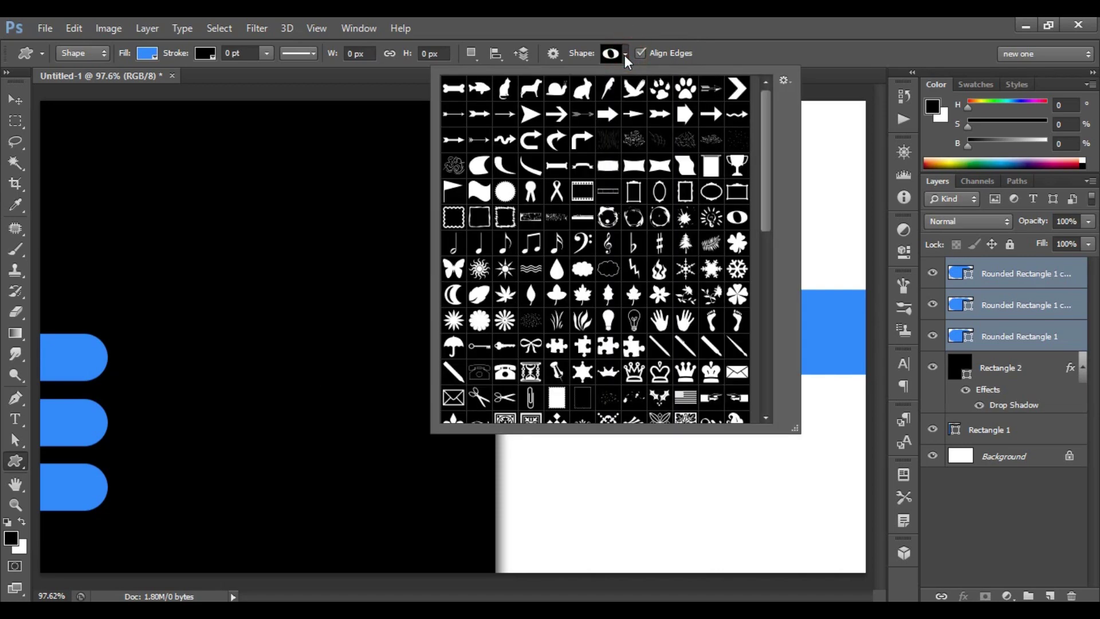
{"action": "left_click_drag", "start_coordinate": [765, 119], "coordinate": [761, 249]}
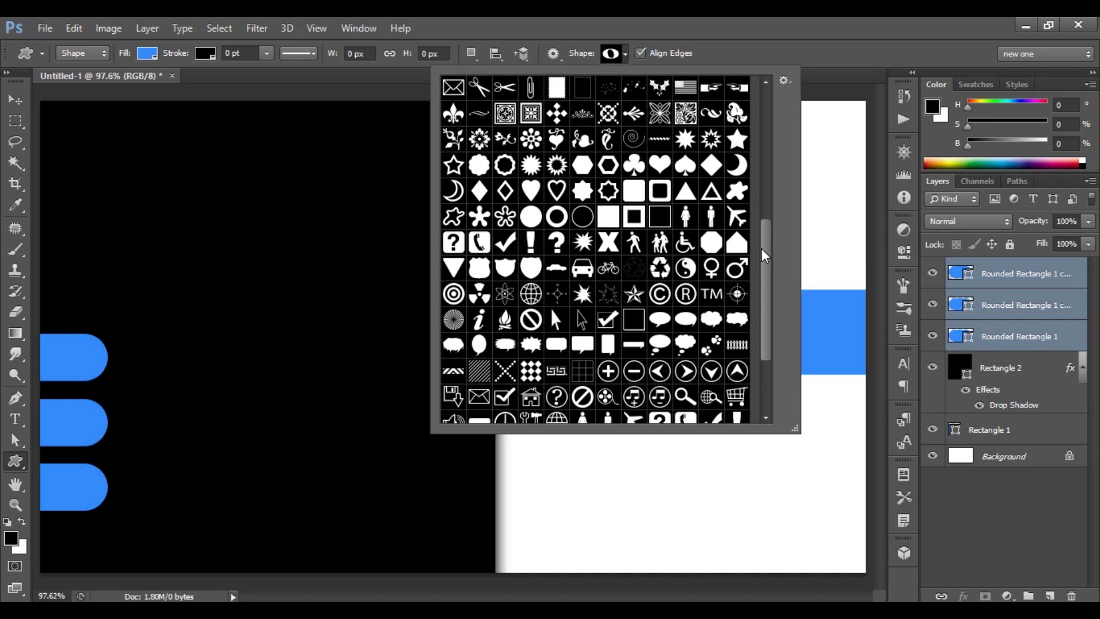
{"action": "left_click", "coordinate": [532, 219]}
{"action": "double_click", "coordinate": [536, 217]}
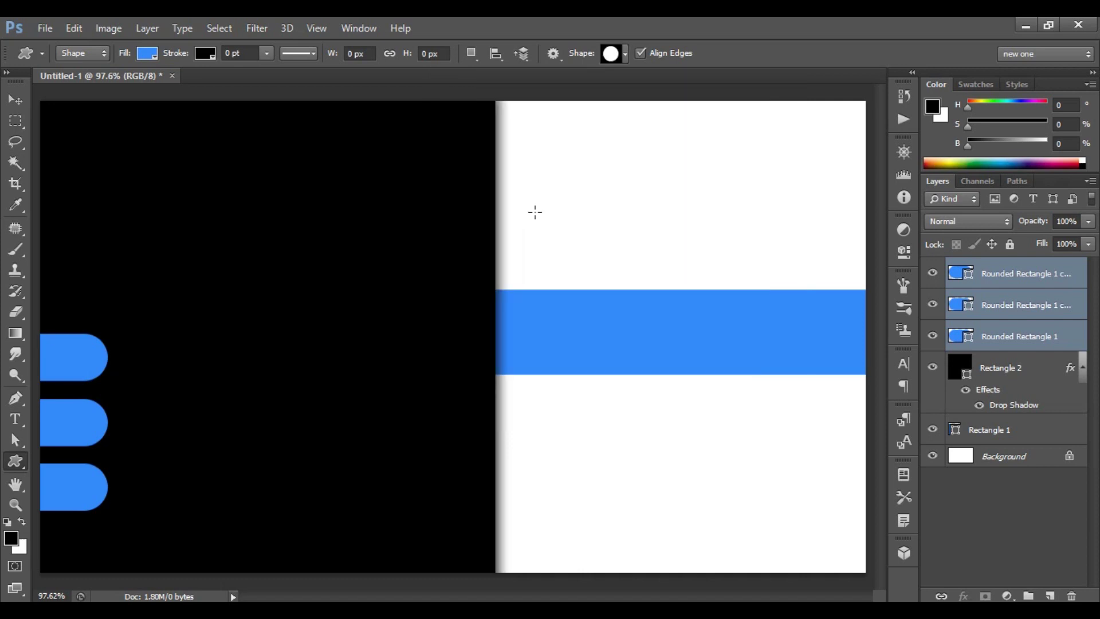
{"action": "left_click_drag", "start_coordinate": [69, 337], "coordinate": [111, 381]}
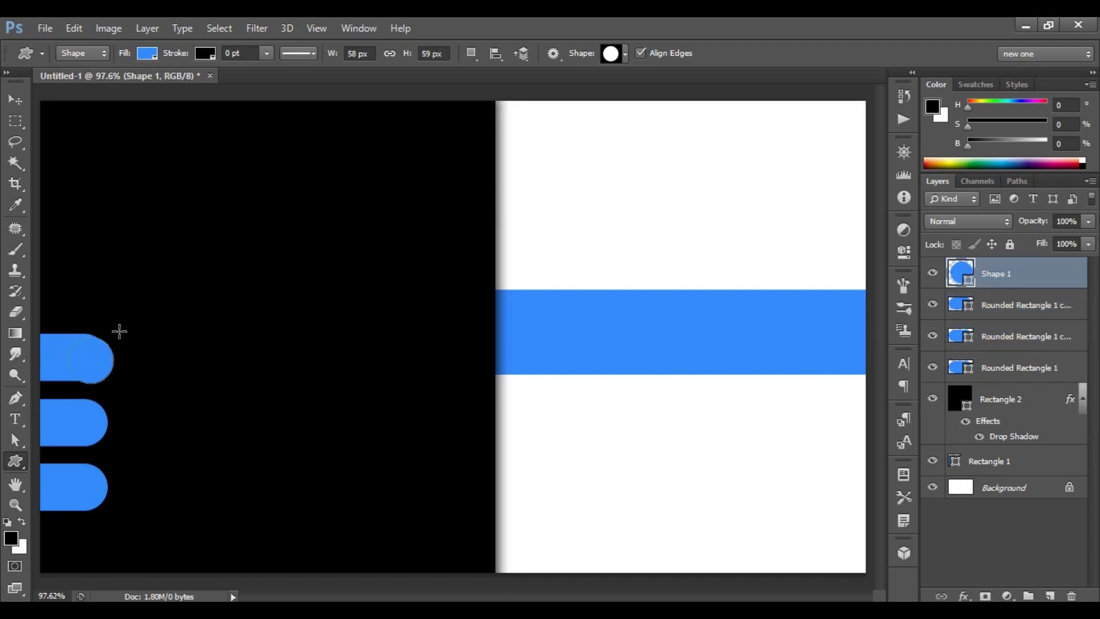
Make the circle white and size it to 59 px.
{"action": "left_click", "coordinate": [148, 55]}
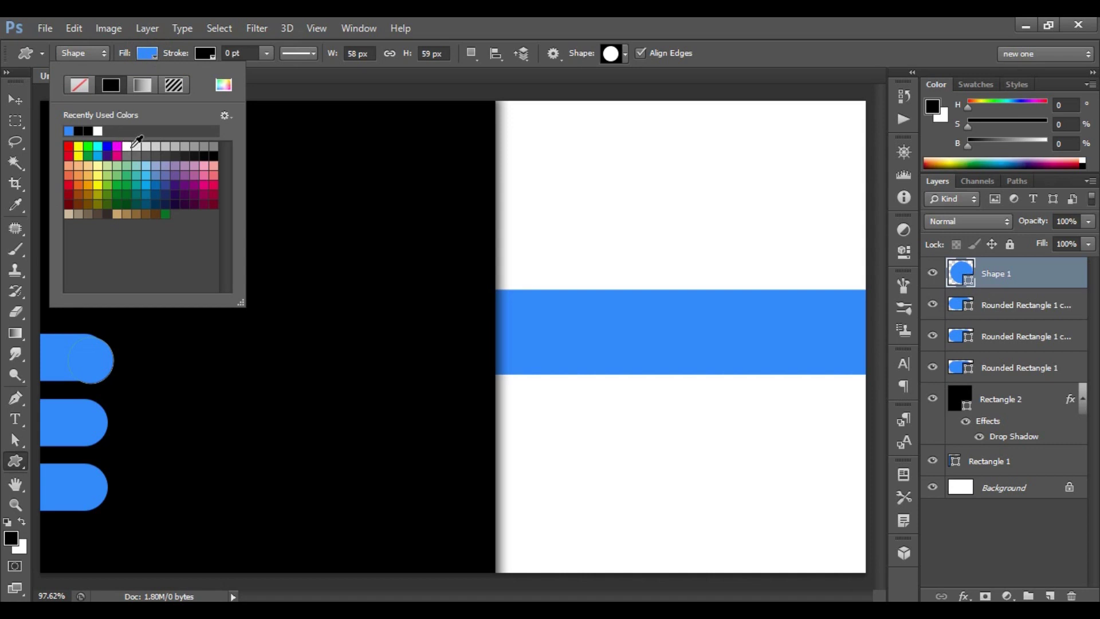
{"action": "left_click", "coordinate": [133, 146]}
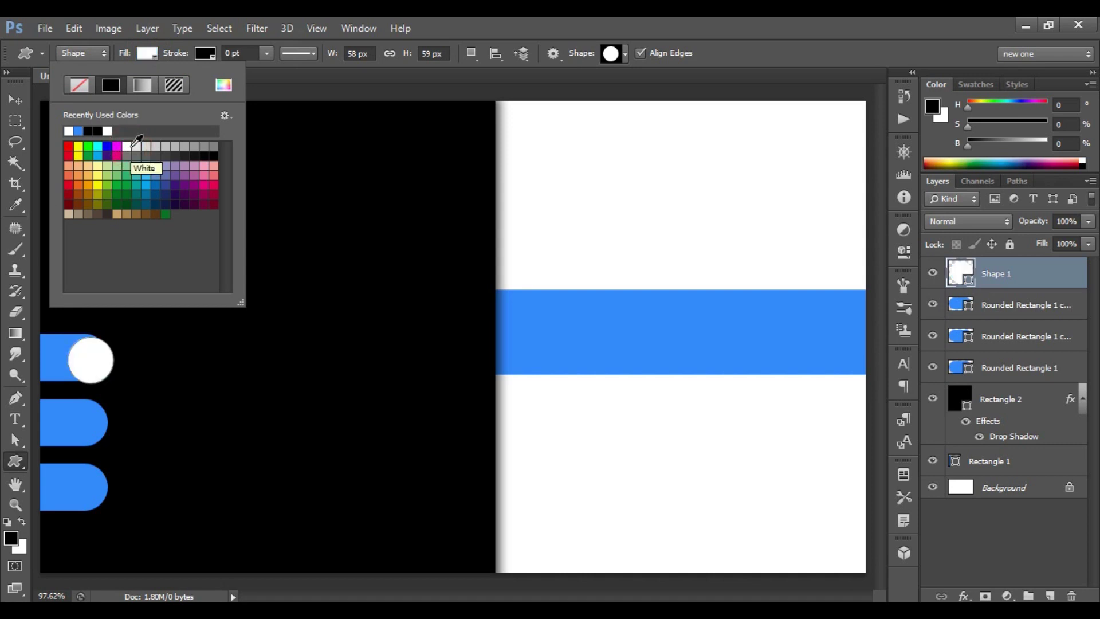
{"action": "key", "text": "Return"}
{"action": "left_click", "coordinate": [433, 54]}
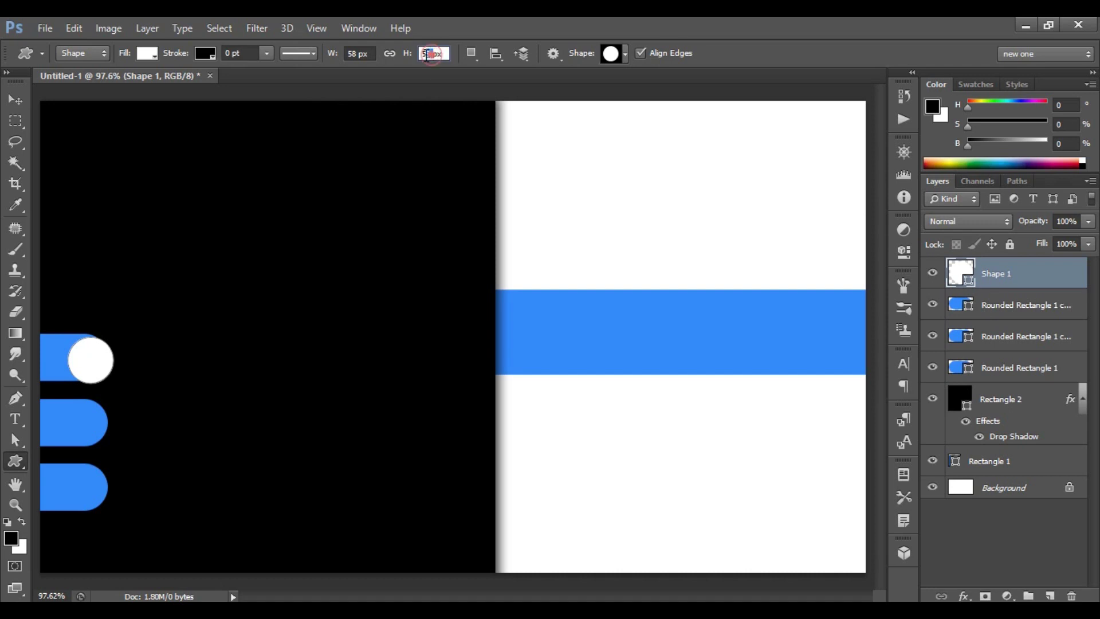
{"action": "left_click", "coordinate": [356, 54]}
{"action": "type", "text": "5"}
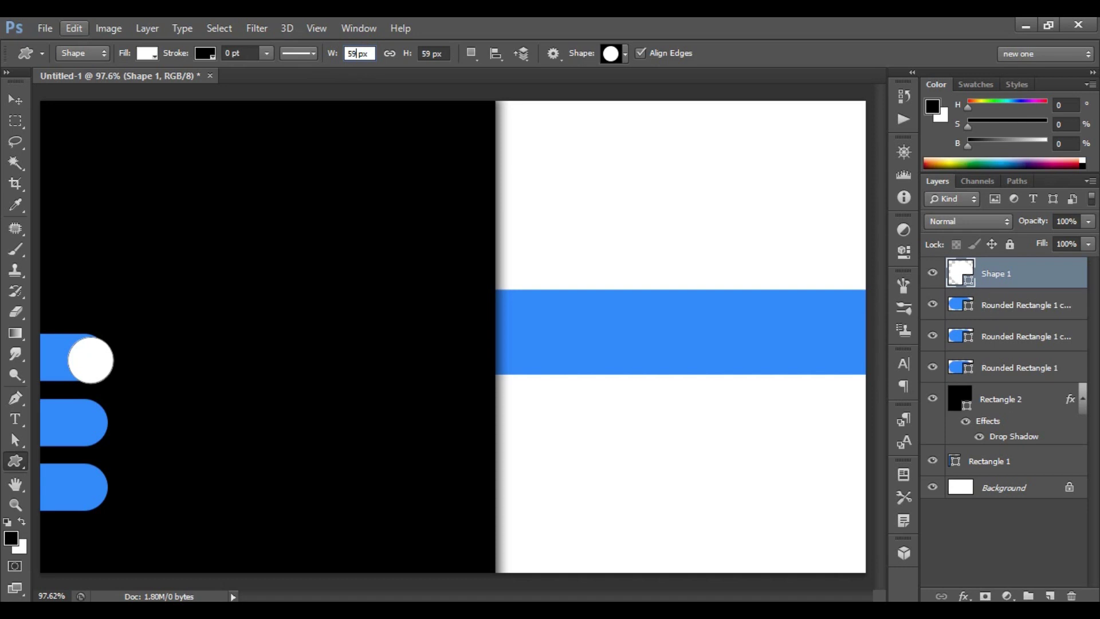
{"action": "key", "text": "Return"}
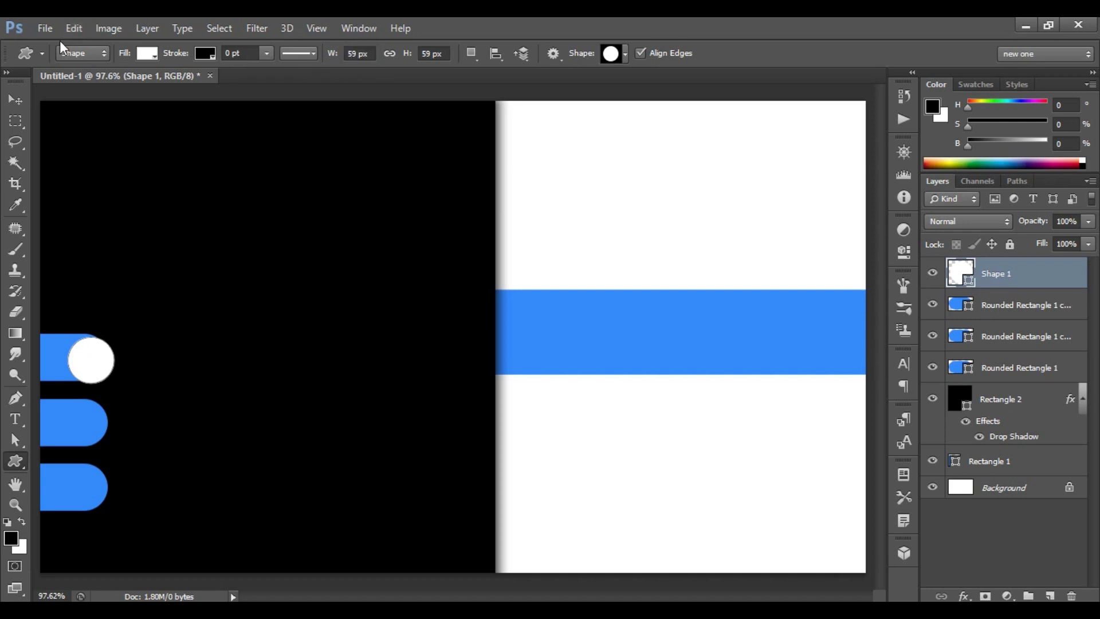
Nudge the white circle slightly up and left onto the tab.
{"action": "key", "text": "ctrl+t"}
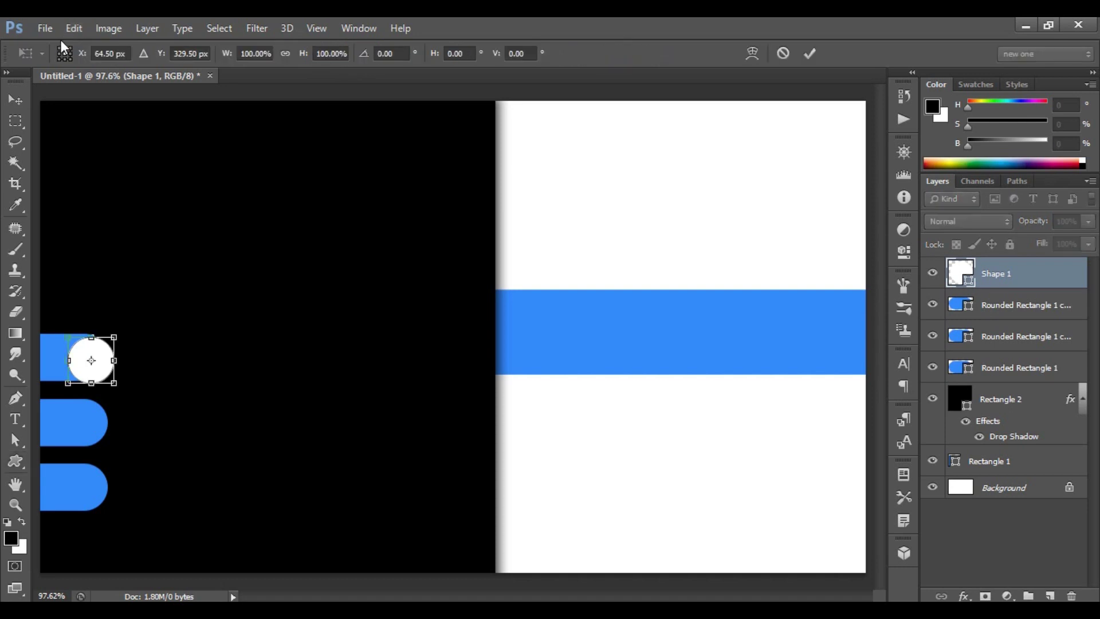
{"action": "key", "text": "Up"}
{"action": "key", "text": "Up"}
{"action": "key", "text": "Up"}
{"action": "key", "text": "Up"}
{"action": "key", "text": "Left"}
{"action": "key", "text": "Left"}
{"action": "key", "text": "Left"}
{"action": "left_click", "coordinate": [809, 53]}
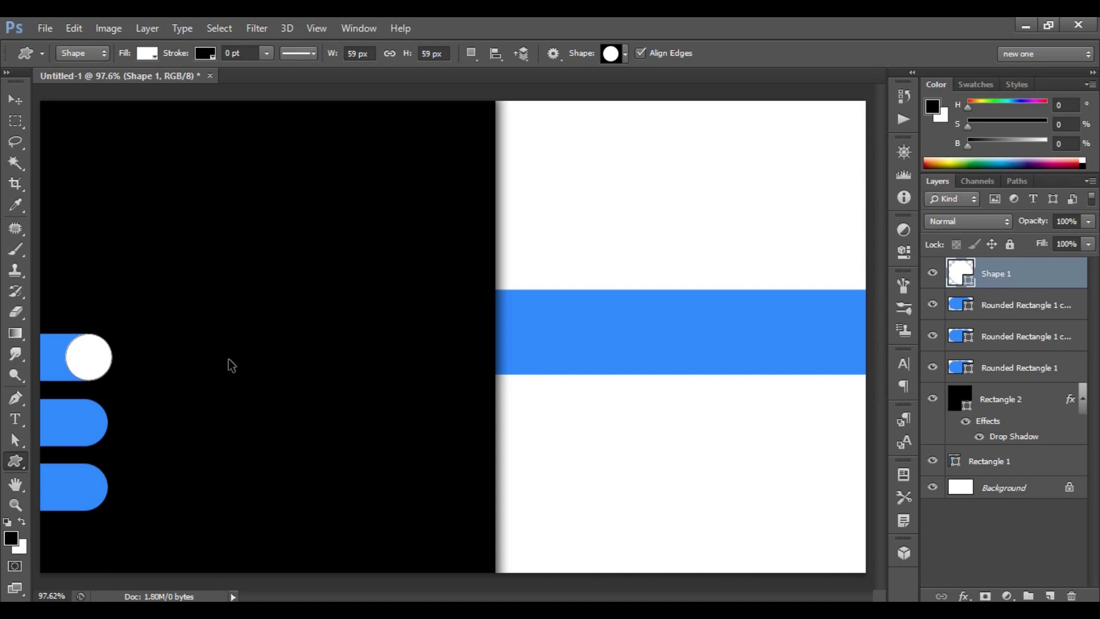
Duplicate the white circle and move the copy down onto the second tab.
{"action": "key", "text": "ctrl+j"}
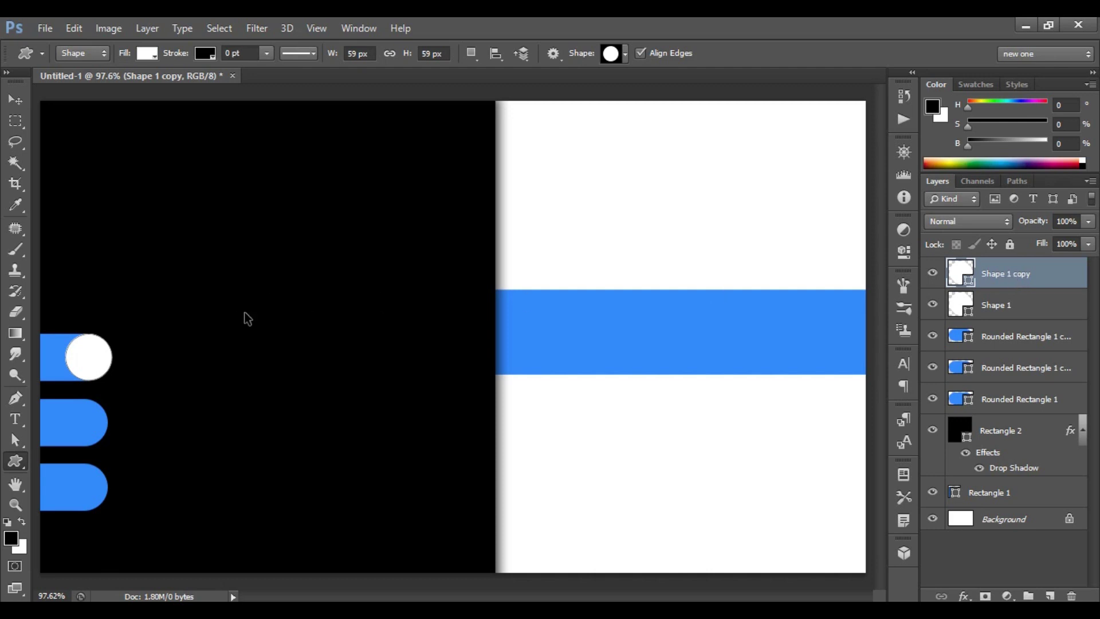
{"action": "key", "text": "ctrl+t"}
{"action": "key", "text": "shift+Down"}
{"action": "key", "text": "shift+Down"}
{"action": "key", "text": "shift+Down"}
{"action": "key", "text": "shift+Down"}
{"action": "key", "text": "shift+Down"}
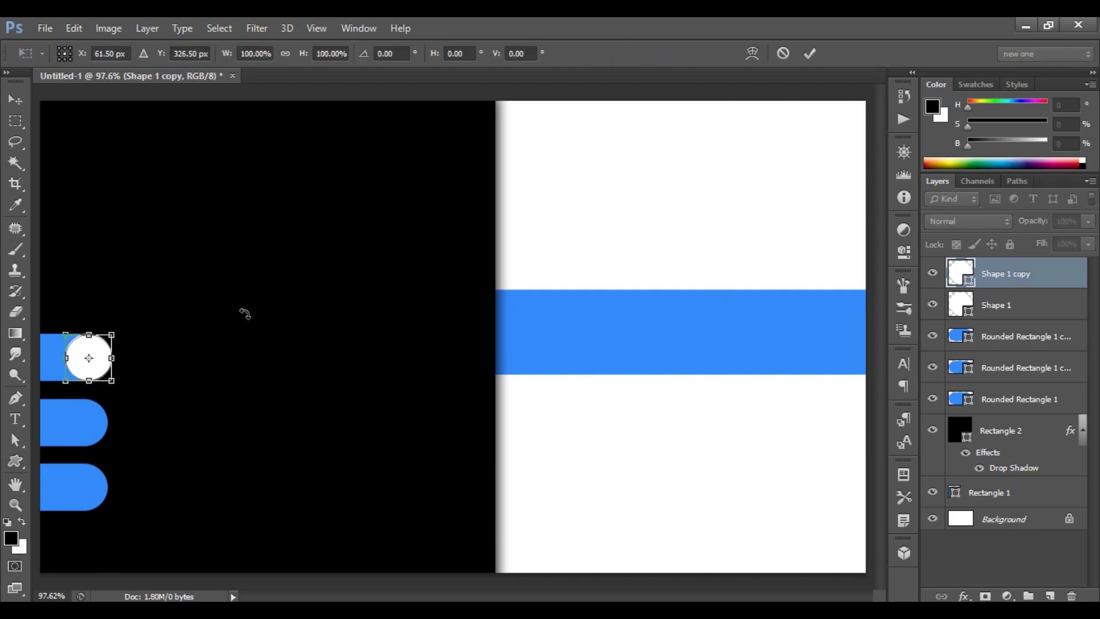
{"action": "key", "text": "Down"}
{"action": "key", "text": "Down"}
{"action": "key", "text": "Down"}
{"action": "key", "text": "shift+Down"}
{"action": "key", "text": "shift+Down"}
{"action": "key", "text": "shift+Down"}
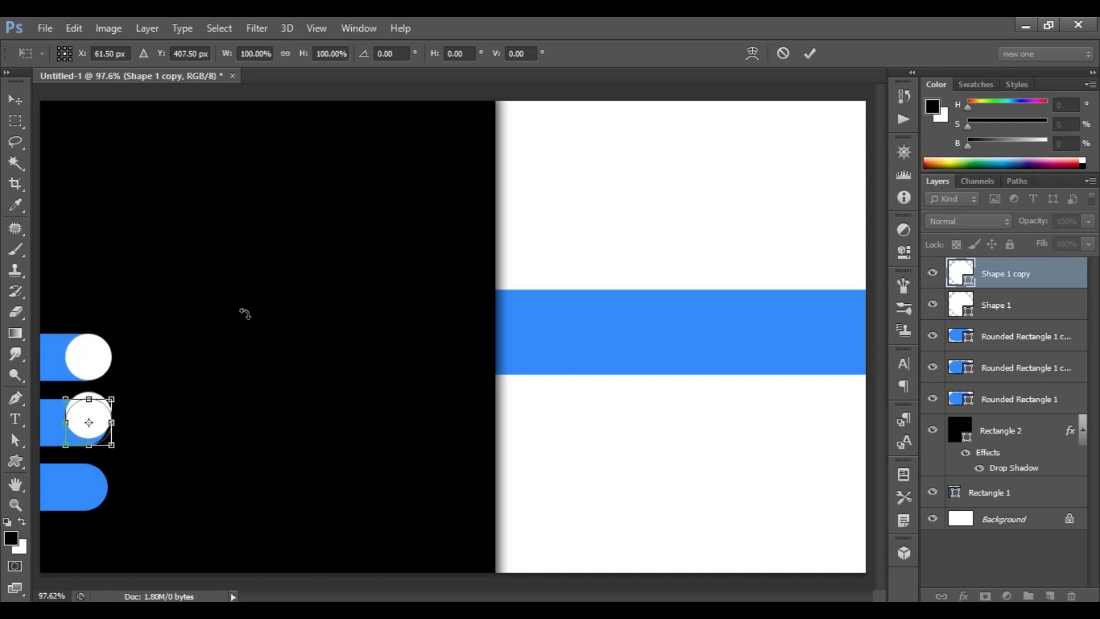
{"action": "left_click", "coordinate": [810, 53]}
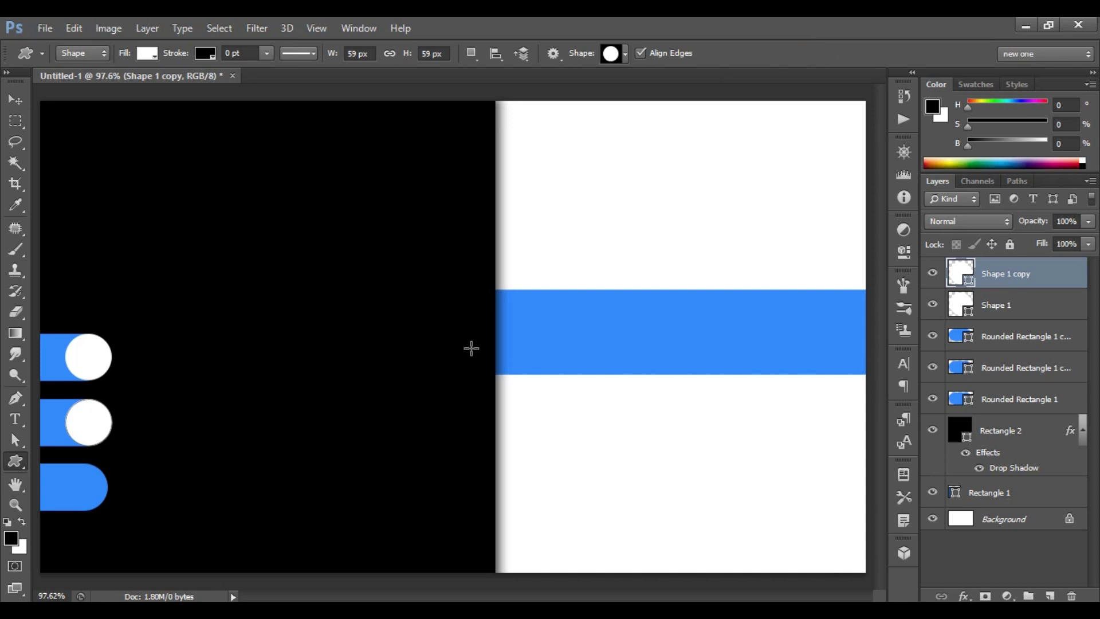
Duplicate the circle again and move this copy onto the third tab.
{"action": "key", "text": "ctrl+j"}
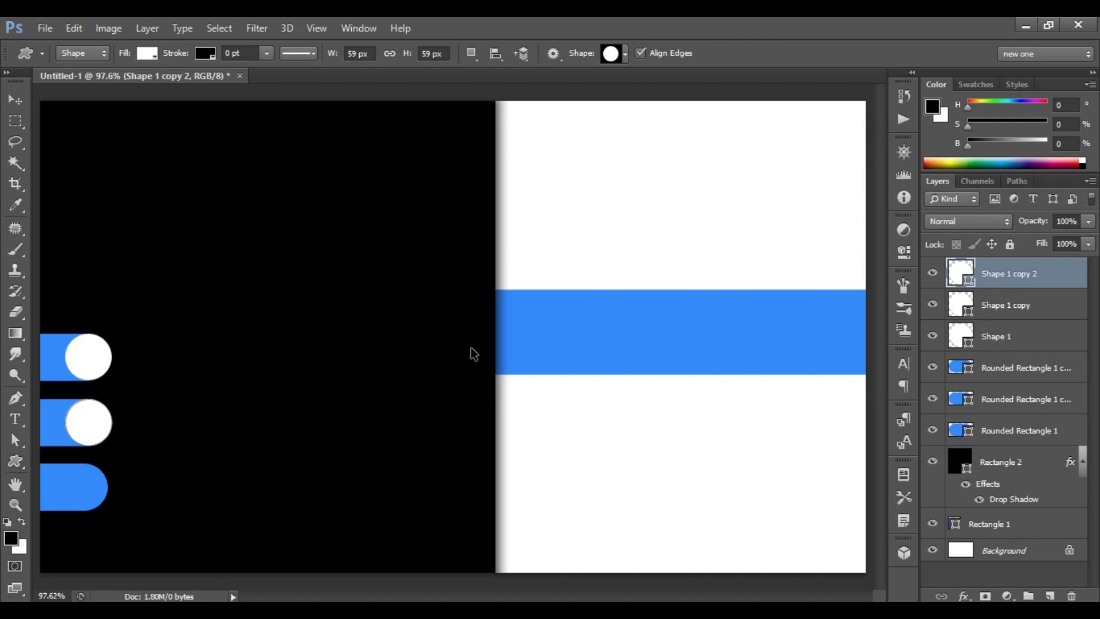
{"action": "key", "text": "ctrl+t"}
{"action": "key", "text": "Down"}
{"action": "key", "text": "Down"}
{"action": "key", "text": "Down"}
{"action": "key", "text": "Down"}
{"action": "key", "text": "Down"}
{"action": "key", "text": "Down"}
{"action": "key", "text": "Down"}
{"action": "key", "text": "Down"}
{"action": "key", "text": "Down"}
{"action": "key", "text": "Down"}
{"action": "key", "text": "Down"}
{"action": "key", "text": "Down"}
{"action": "key", "text": "Down"}
{"action": "key", "text": "Down"}
{"action": "key", "text": "Down"}
{"action": "key", "text": "Down"}
{"action": "key", "text": "Down"}
{"action": "key", "text": "Down"}
{"action": "key", "text": "Down"}
{"action": "key", "text": "Down"}
{"action": "key", "text": "Down"}
{"action": "key", "text": "Down"}
{"action": "key", "text": "Down"}
{"action": "key", "text": "Down"}
{"action": "key", "text": "Down"}
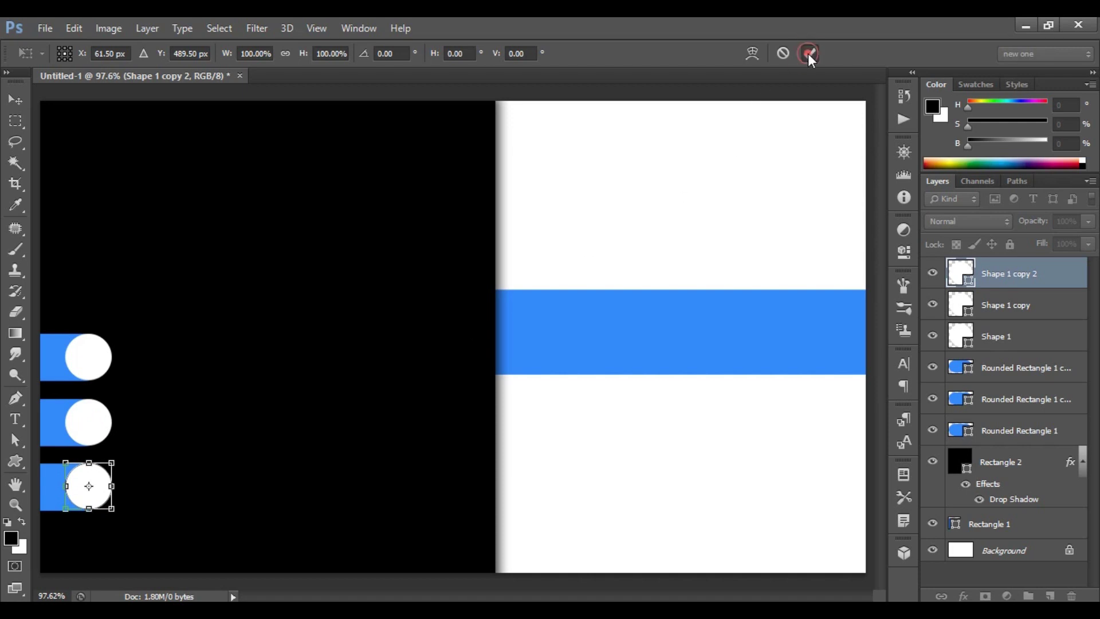
{"action": "left_click", "coordinate": [808, 53]}
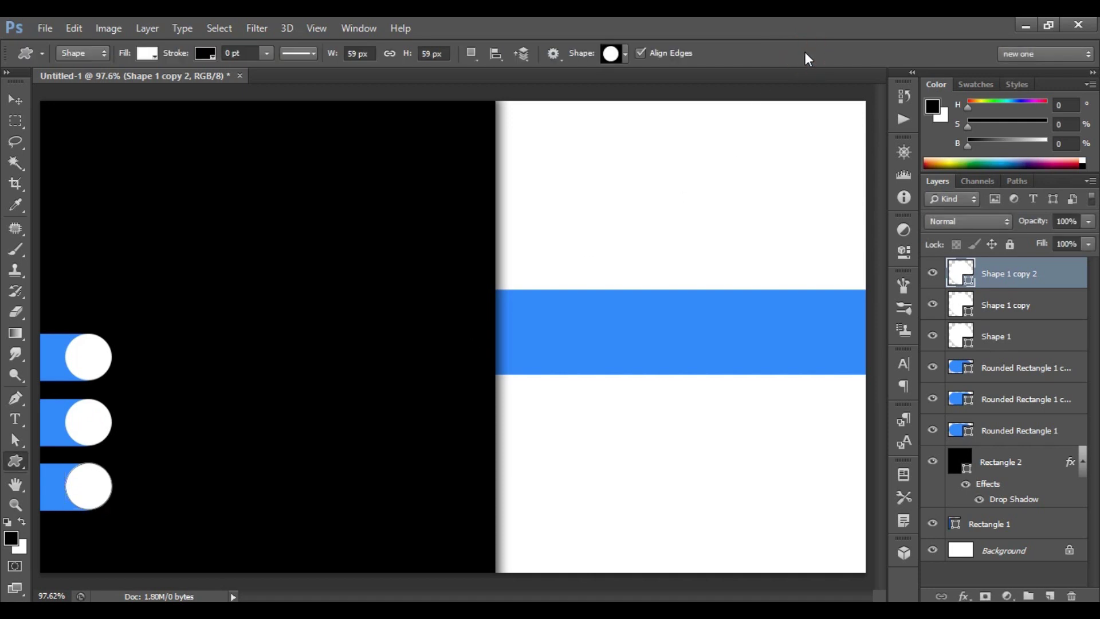
Draw a black telephone custom shape inside the top white circle.
{"action": "left_click", "coordinate": [623, 55]}
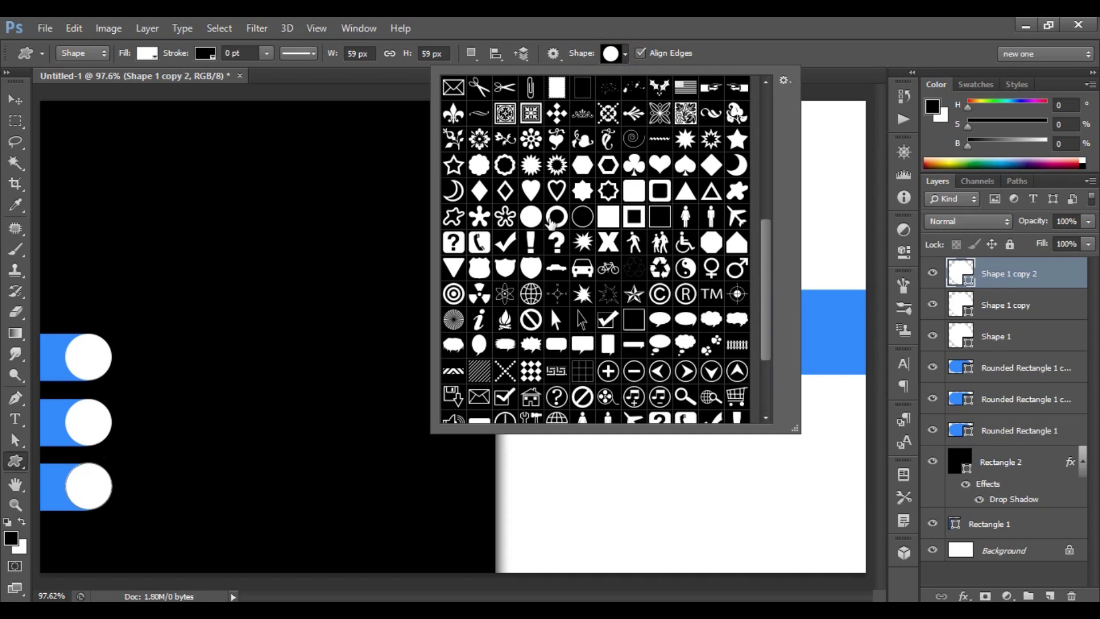
{"action": "scroll", "coordinate": [551, 224], "scroll_direction": "up", "scroll_amount": 2}
{"action": "left_click", "coordinate": [506, 115]}
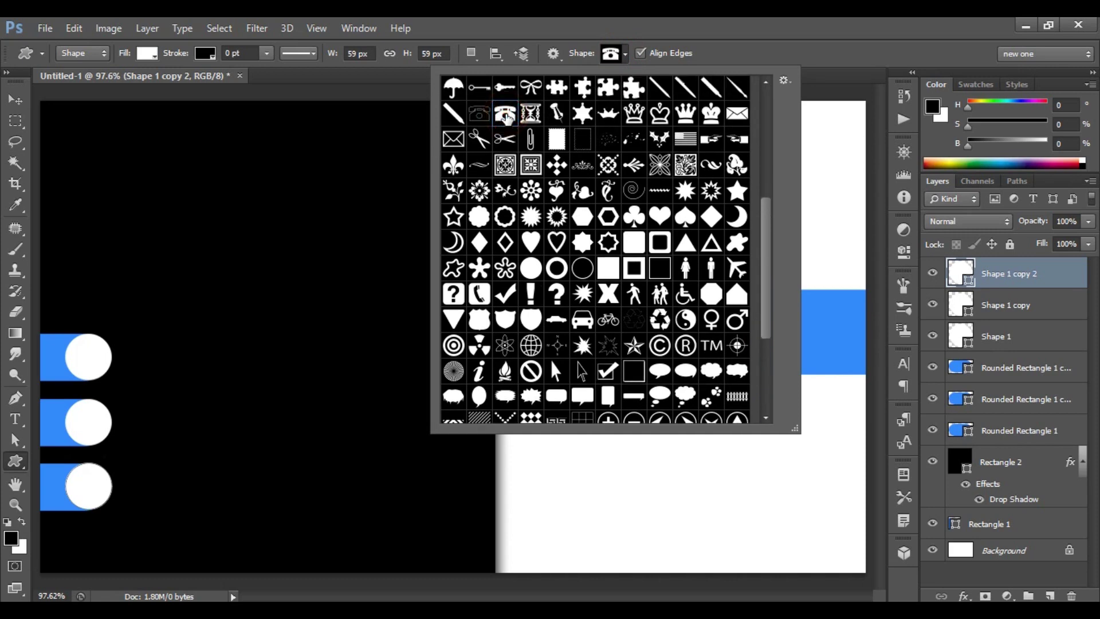
{"action": "double_click", "coordinate": [506, 114]}
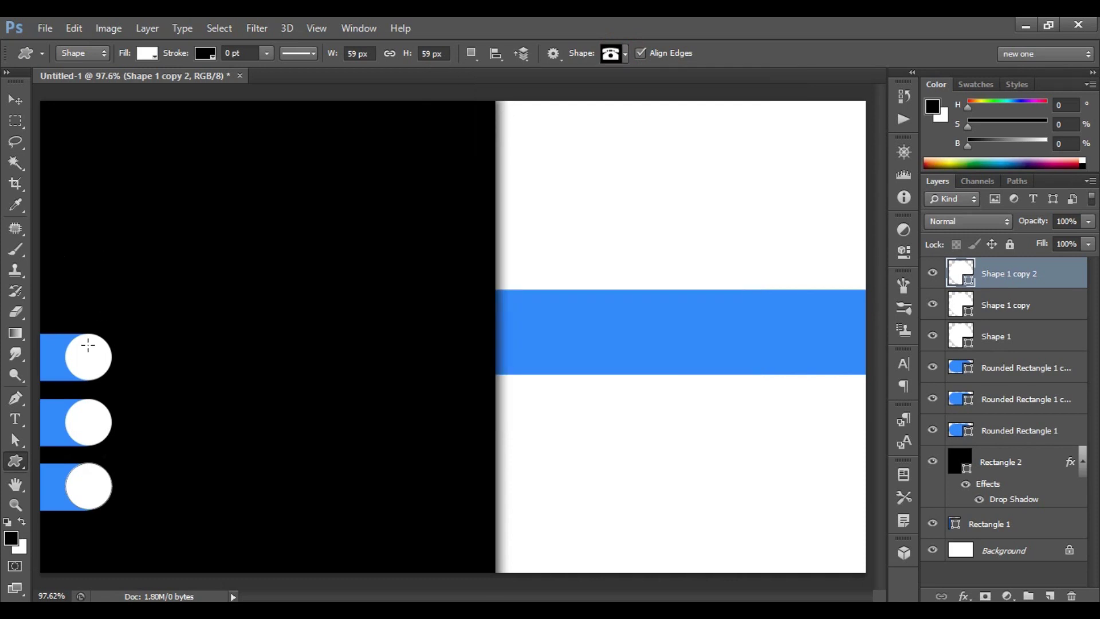
{"action": "left_click_drag", "start_coordinate": [75, 352], "coordinate": [96, 368]}
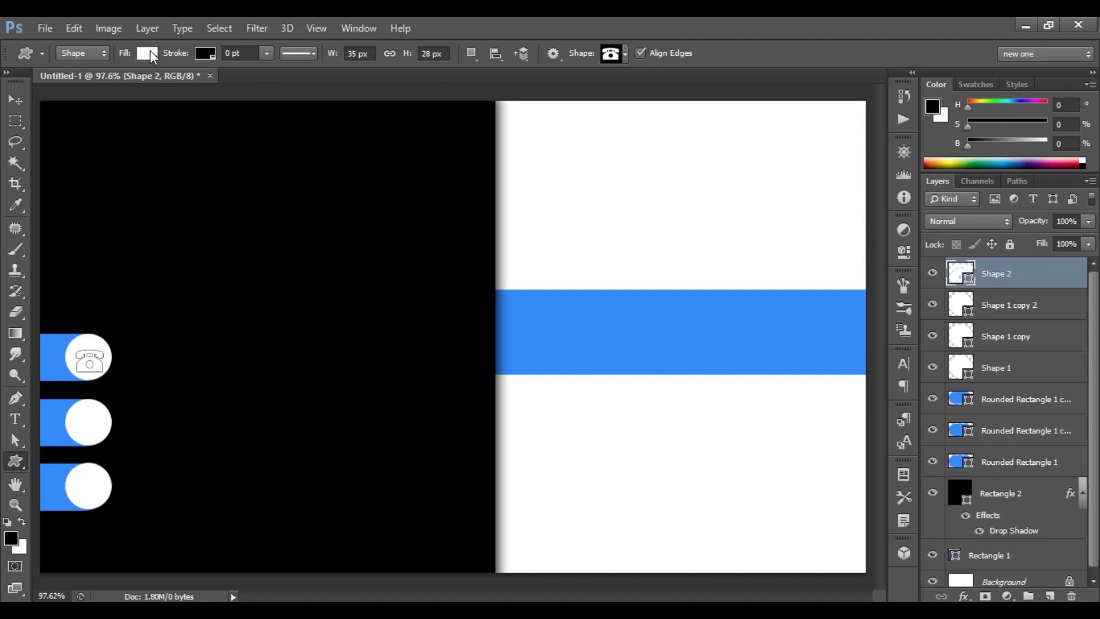
{"action": "left_click", "coordinate": [147, 53]}
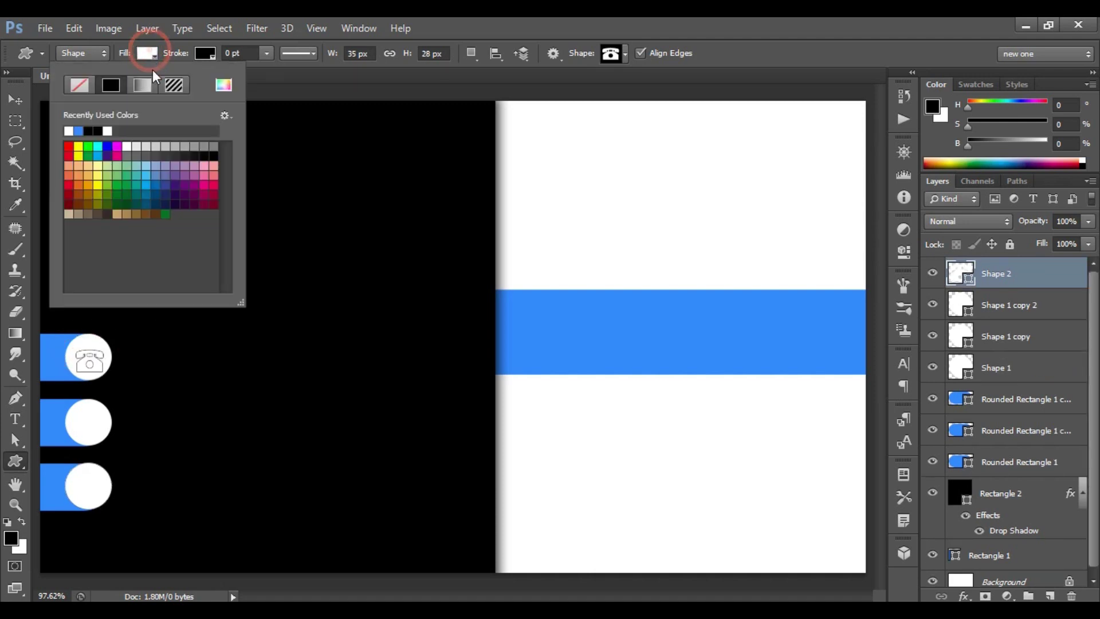
{"action": "left_click", "coordinate": [214, 152]}
{"action": "left_click", "coordinate": [215, 153]}
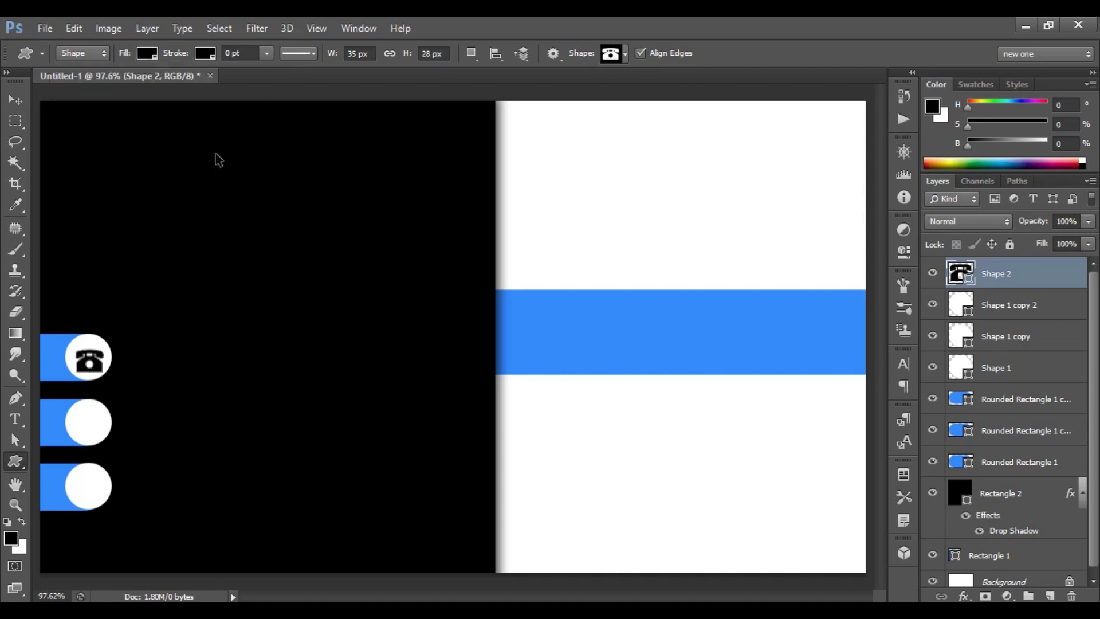
Nudge the telephone icon up to centre it in the circle.
{"action": "key", "text": "ctrl+t"}
{"action": "key", "text": "Up"}
{"action": "key", "text": "Up"}
{"action": "key", "text": "Up"}
{"action": "key", "text": "Up"}
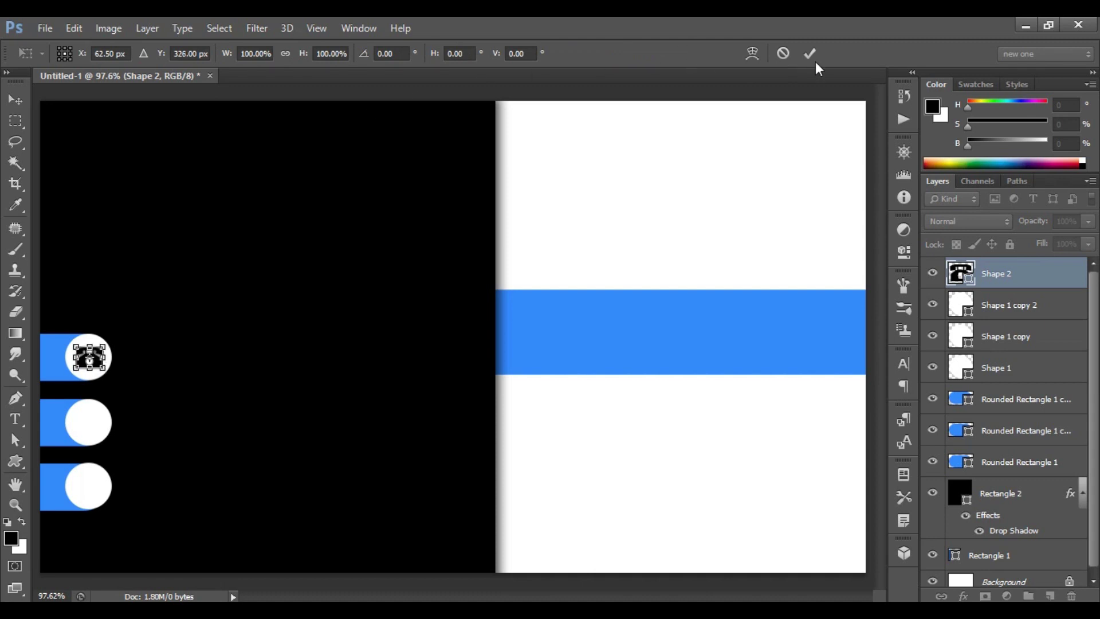
{"action": "left_click", "coordinate": [816, 51]}
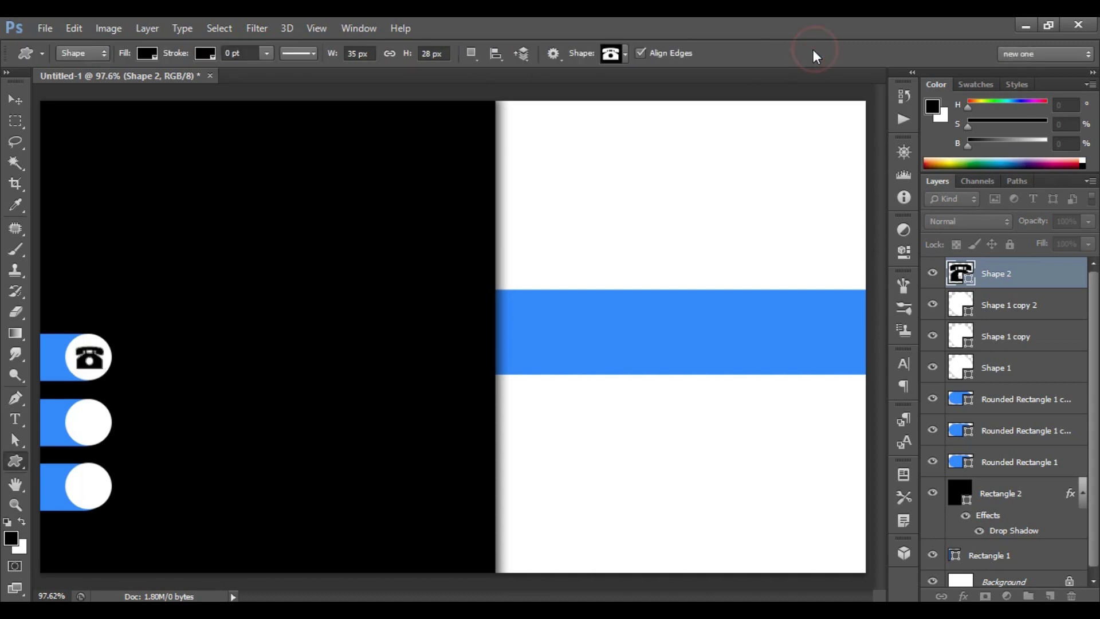
Draw an Envelope 1 icon centred in the middle circle, then drag the location-pin icon file in.
{"action": "left_click", "coordinate": [623, 54]}
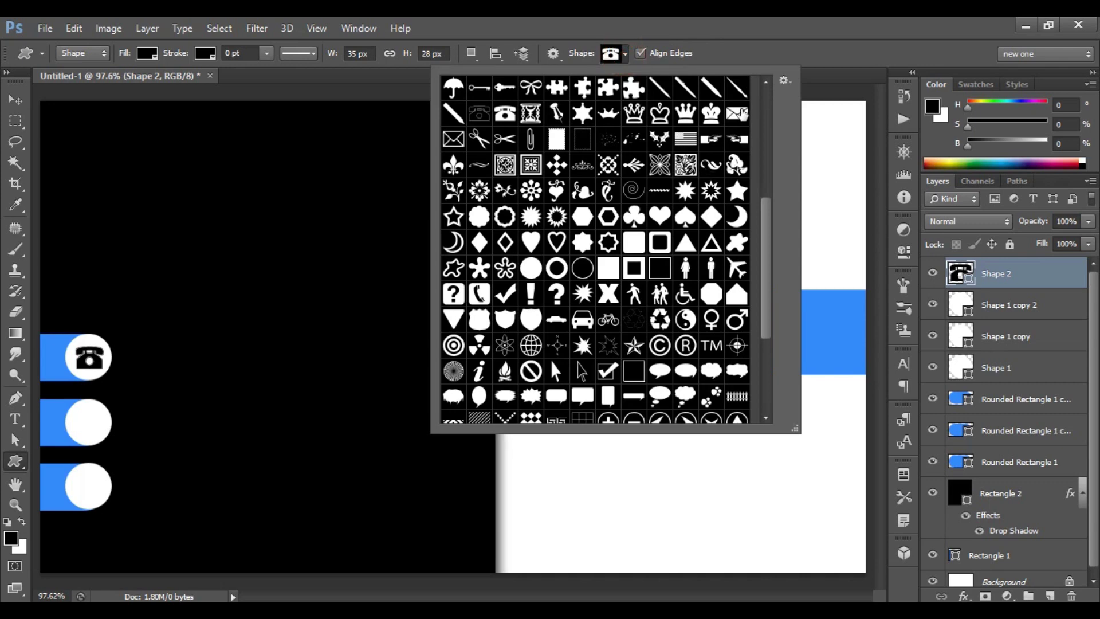
{"action": "left_click", "coordinate": [738, 114]}
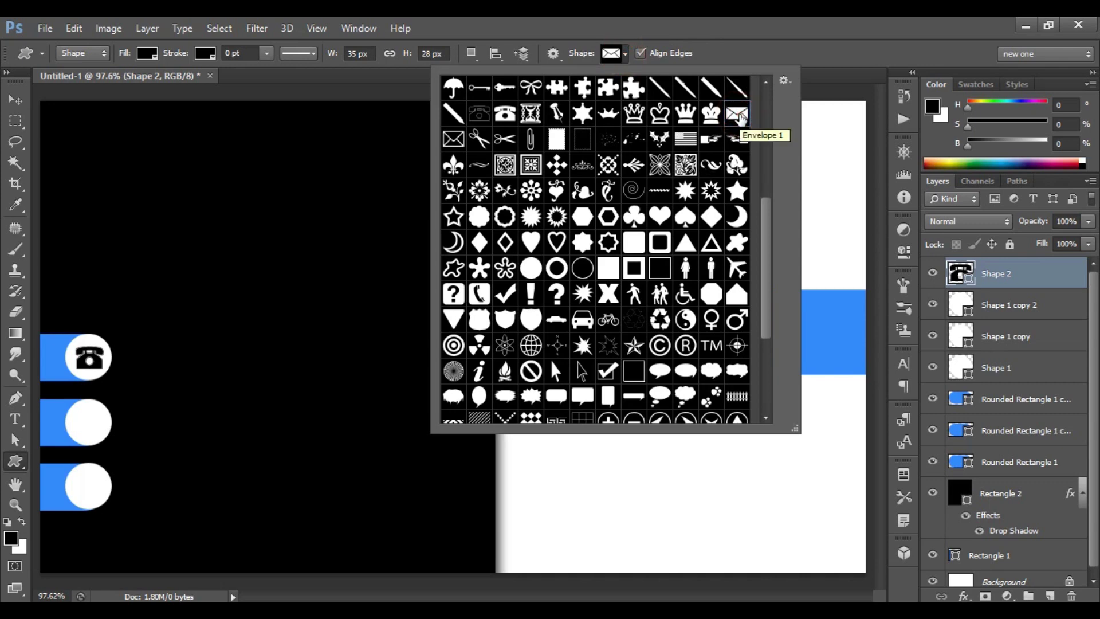
{"action": "double_click", "coordinate": [739, 115]}
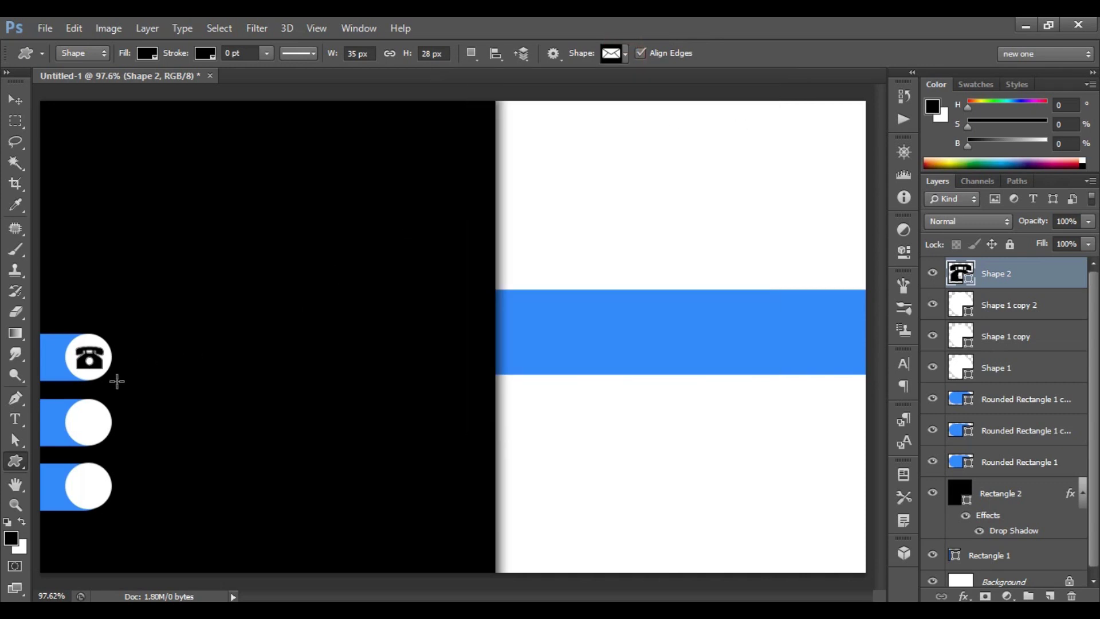
{"action": "left_click_drag", "start_coordinate": [82, 416], "coordinate": [109, 435]}
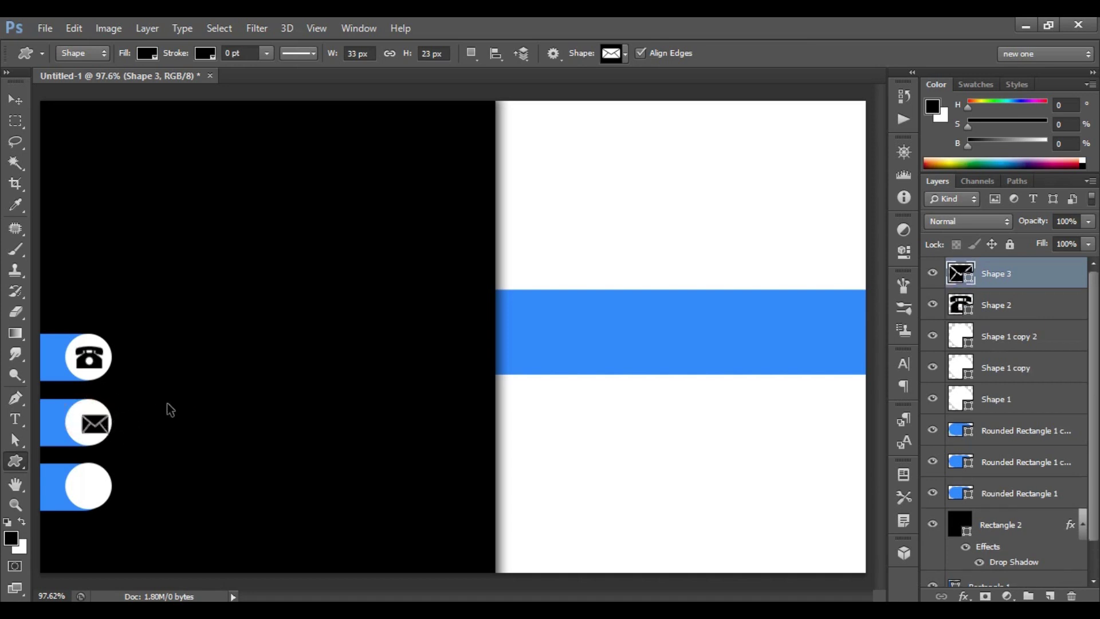
{"action": "key", "text": "ctrl+t"}
{"action": "key", "text": "Left"}
{"action": "key", "text": "Left"}
{"action": "key", "text": "Left"}
{"action": "key", "text": "Left"}
{"action": "key", "text": "Left"}
{"action": "key", "text": "Left"}
{"action": "key", "text": "Left"}
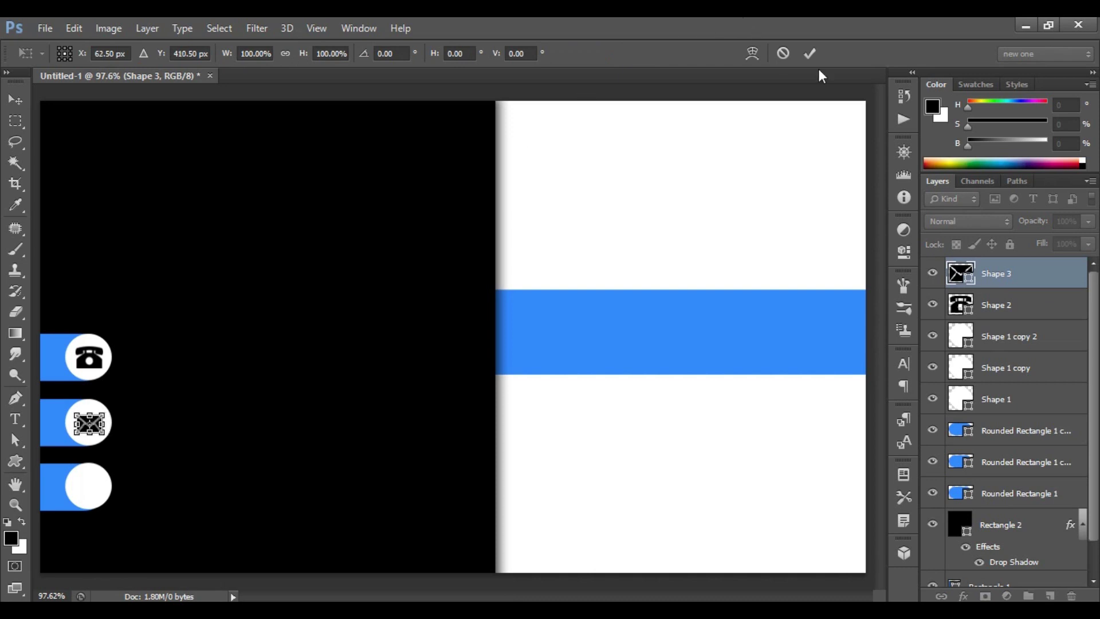
{"action": "left_click", "coordinate": [809, 53]}
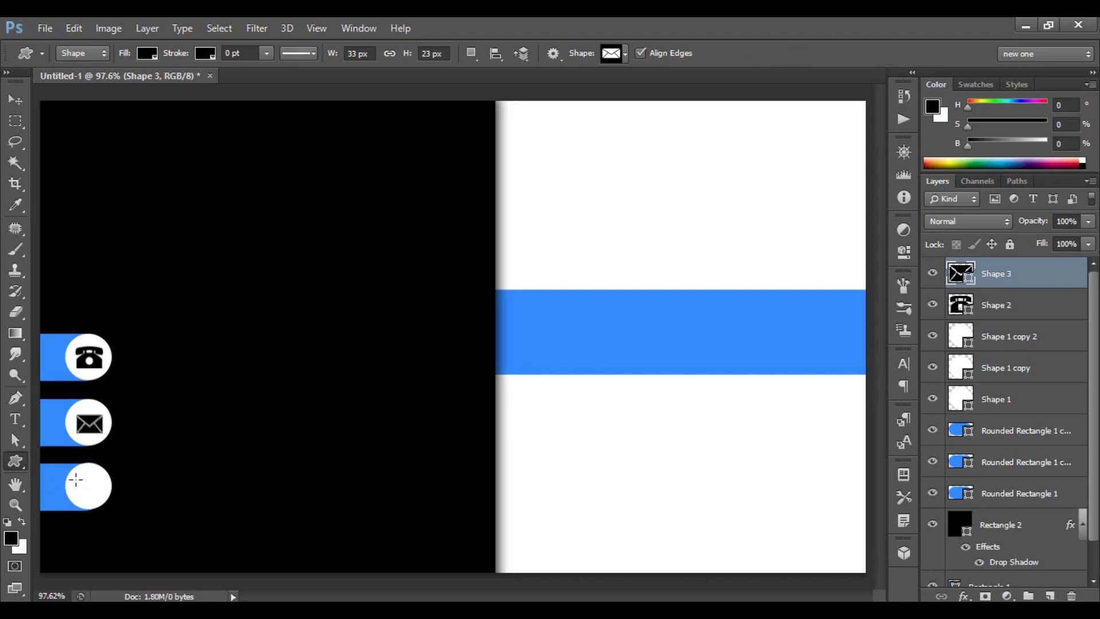
{"action": "key", "text": "alt+Tab"}
{"action": "left_click_drag", "start_coordinate": [847, 167], "coordinate": [483, 439]}
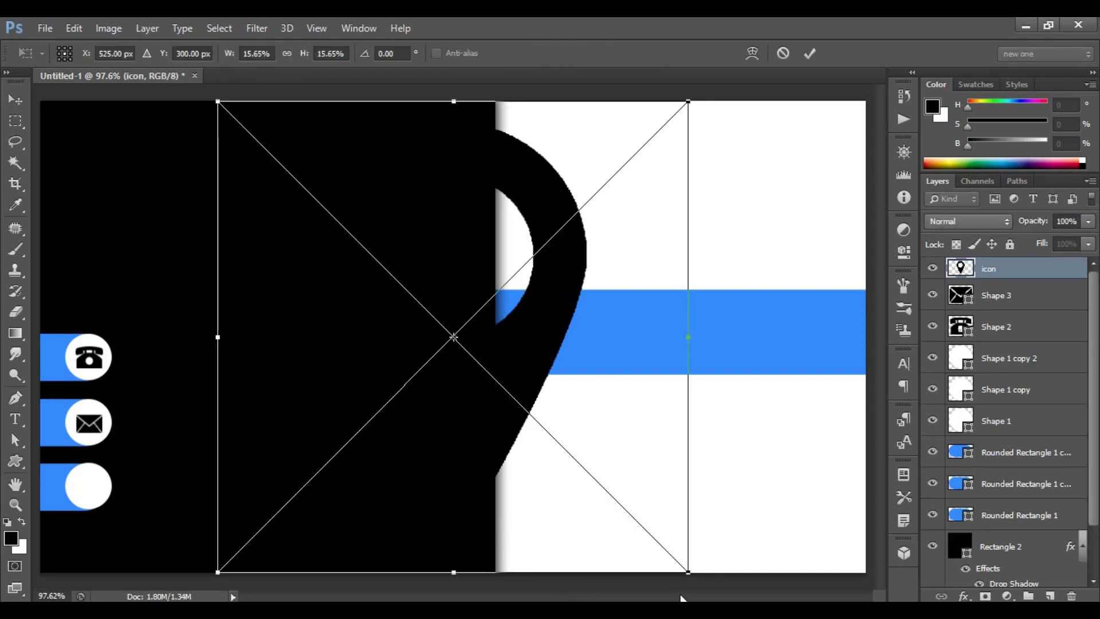
Shrink the placed location-pin icon to fit inside the bottom white circle.
{"action": "left_click_drag", "start_coordinate": [687, 566], "coordinate": [105, 502]}
{"action": "left_click", "coordinate": [808, 52]}
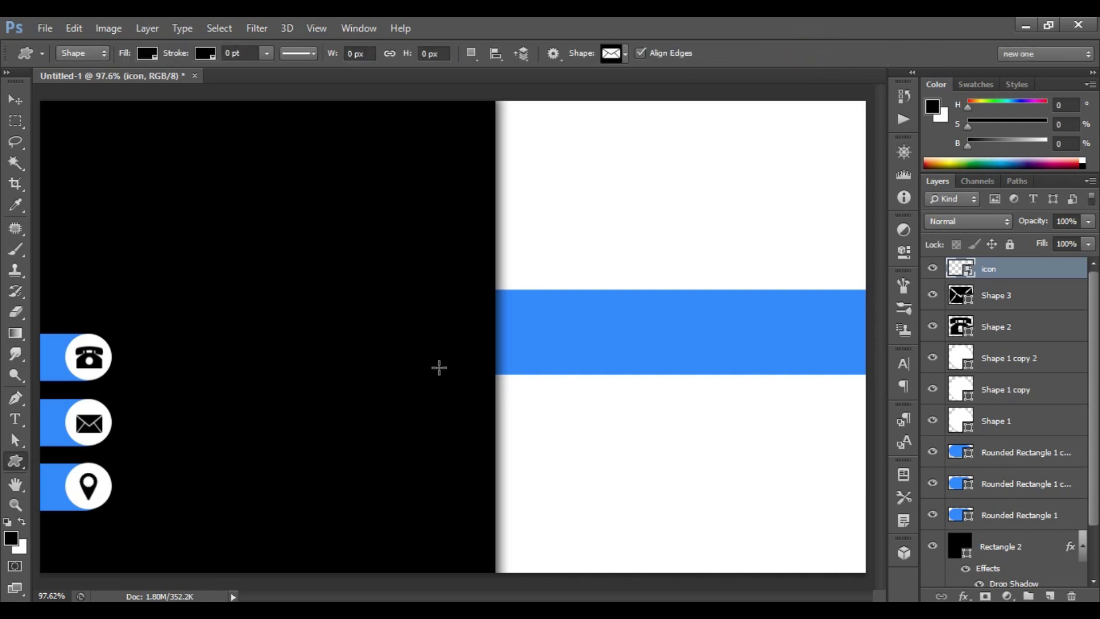
Type the phone number in white Montserrat Bold beside the phone icon.
{"action": "left_click", "coordinate": [15, 421]}
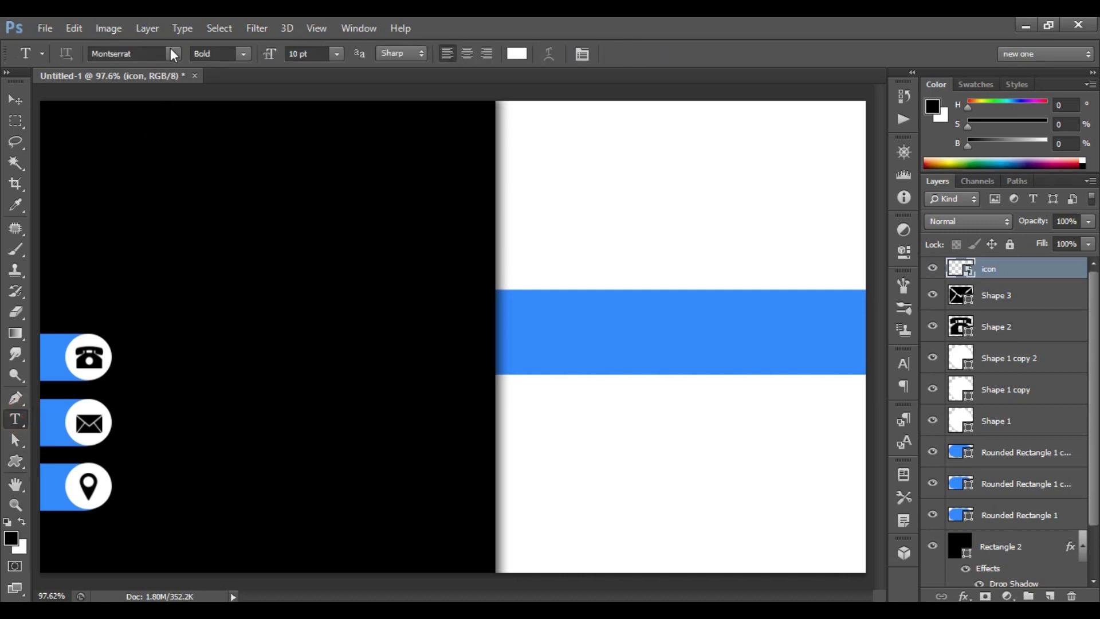
{"action": "left_click", "coordinate": [173, 53]}
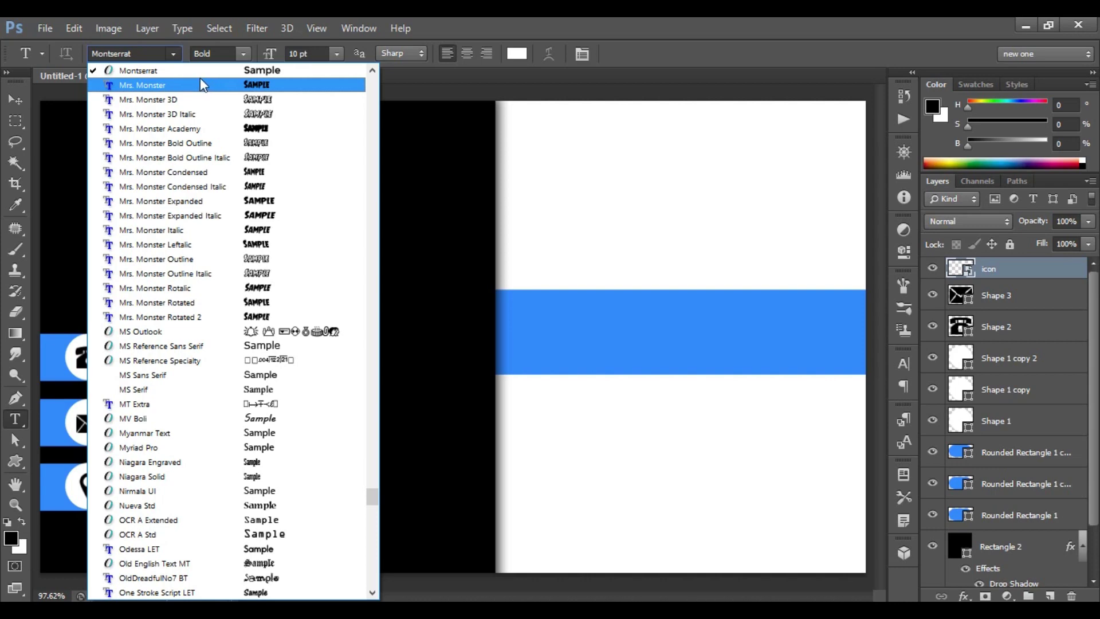
{"action": "left_click", "coordinate": [187, 71]}
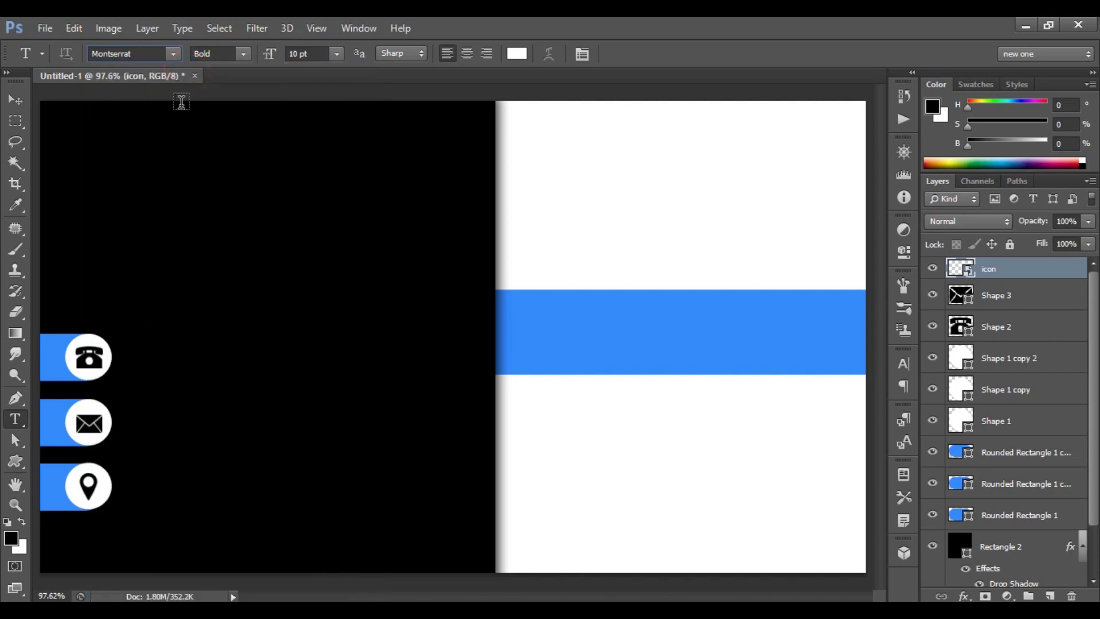
{"action": "left_click", "coordinate": [131, 355]}
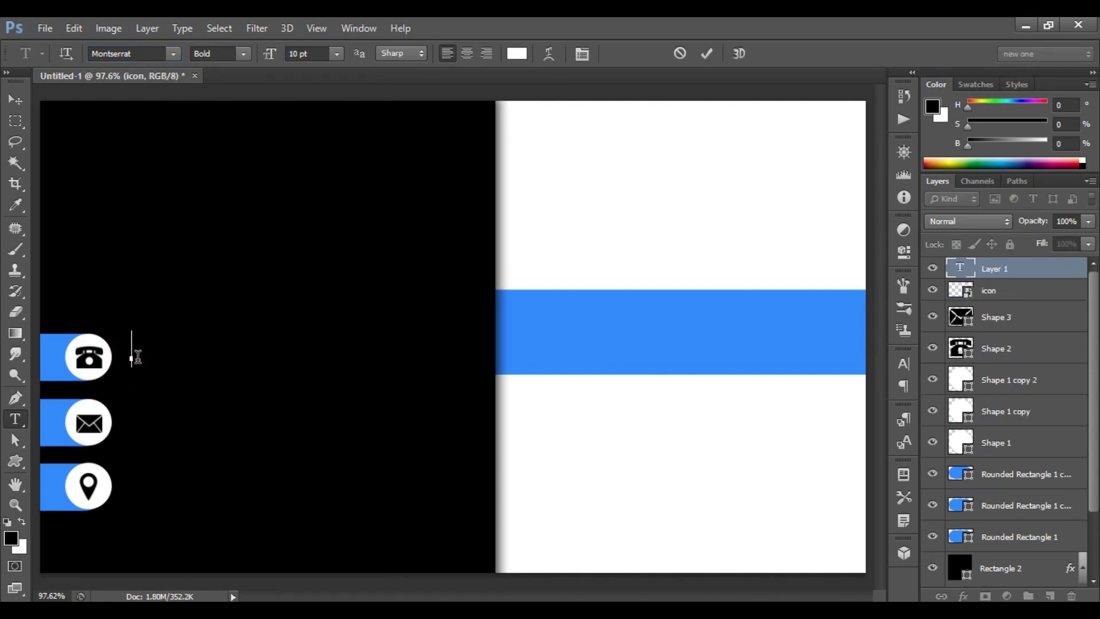
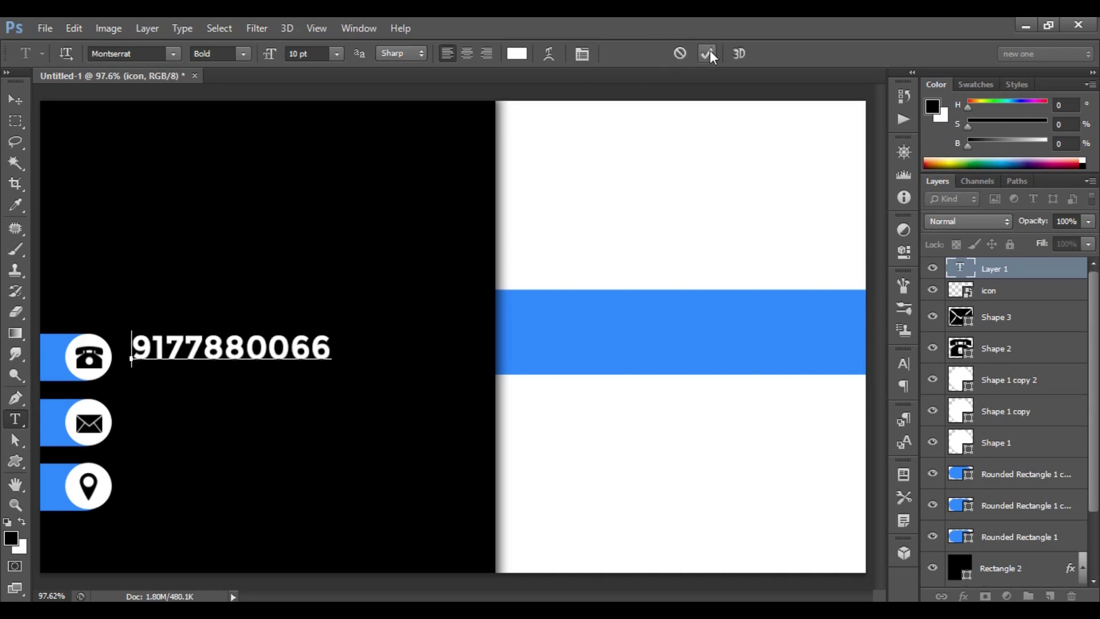
{"action": "left_click", "coordinate": [708, 53]}
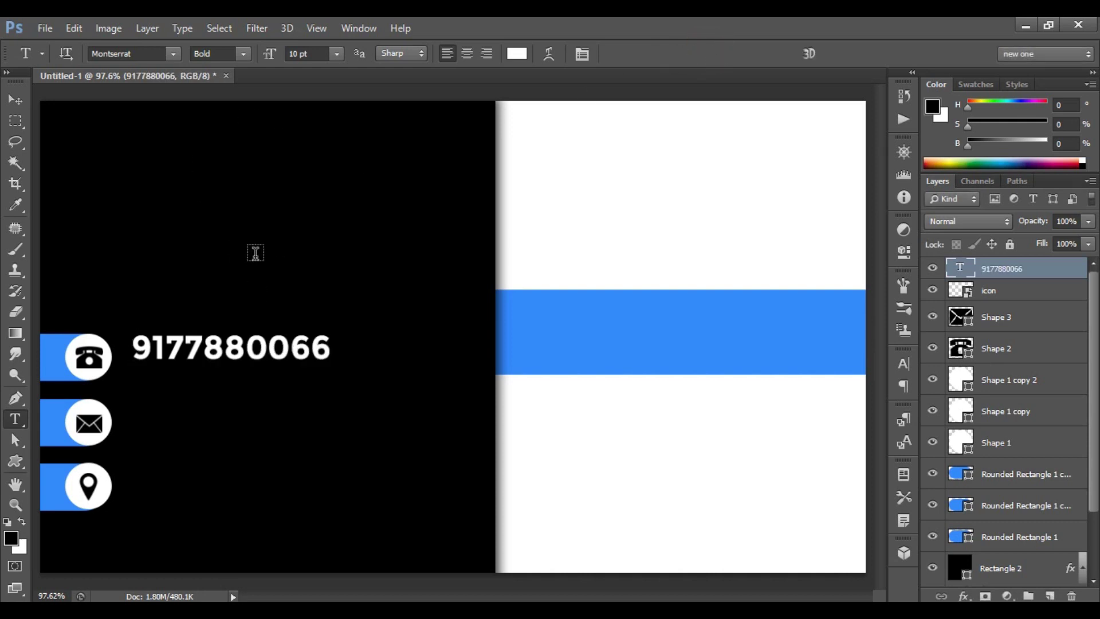
Set the phone number to 8 pt and nudge it down and left into place.
{"action": "left_click", "coordinate": [337, 54]}
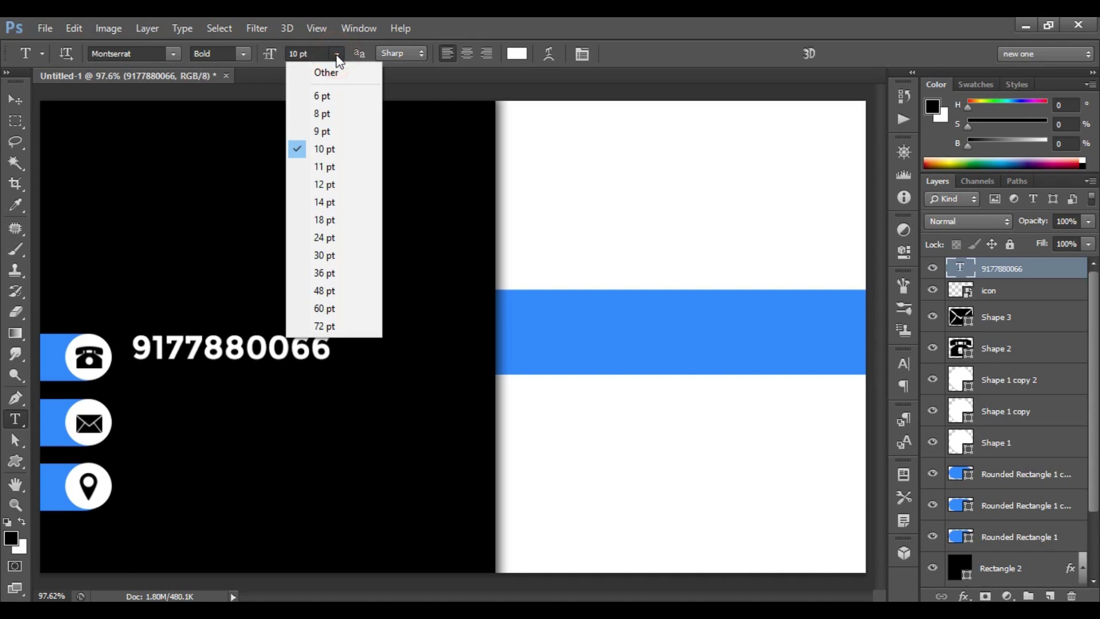
{"action": "left_click", "coordinate": [353, 120]}
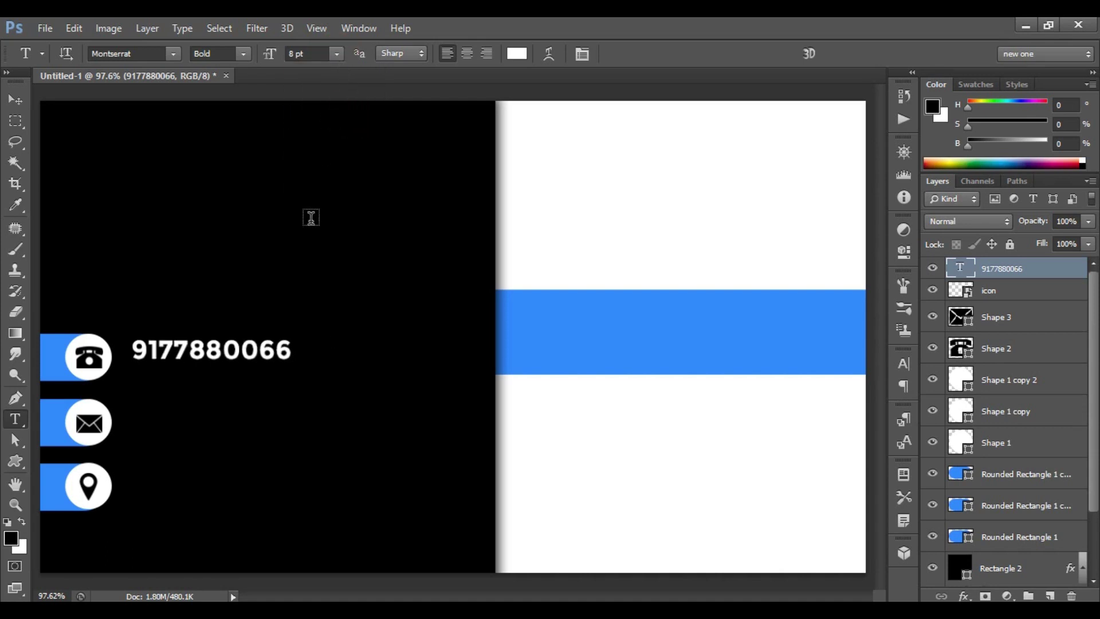
{"action": "key", "text": "ctrl"}
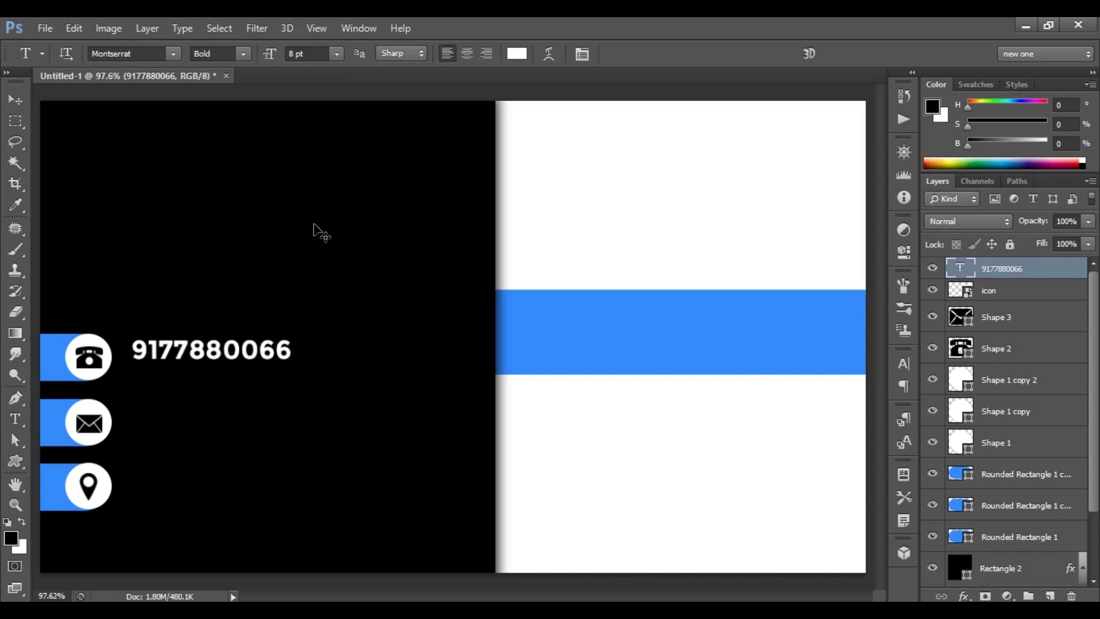
{"action": "key", "text": "ctrl+t"}
{"action": "key", "text": "Down"}
{"action": "key", "text": "Down"}
{"action": "key", "text": "Down"}
{"action": "key", "text": "Down"}
{"action": "key", "text": "Down"}
{"action": "key", "text": "Down"}
{"action": "key", "text": "Down"}
{"action": "key", "text": "Down"}
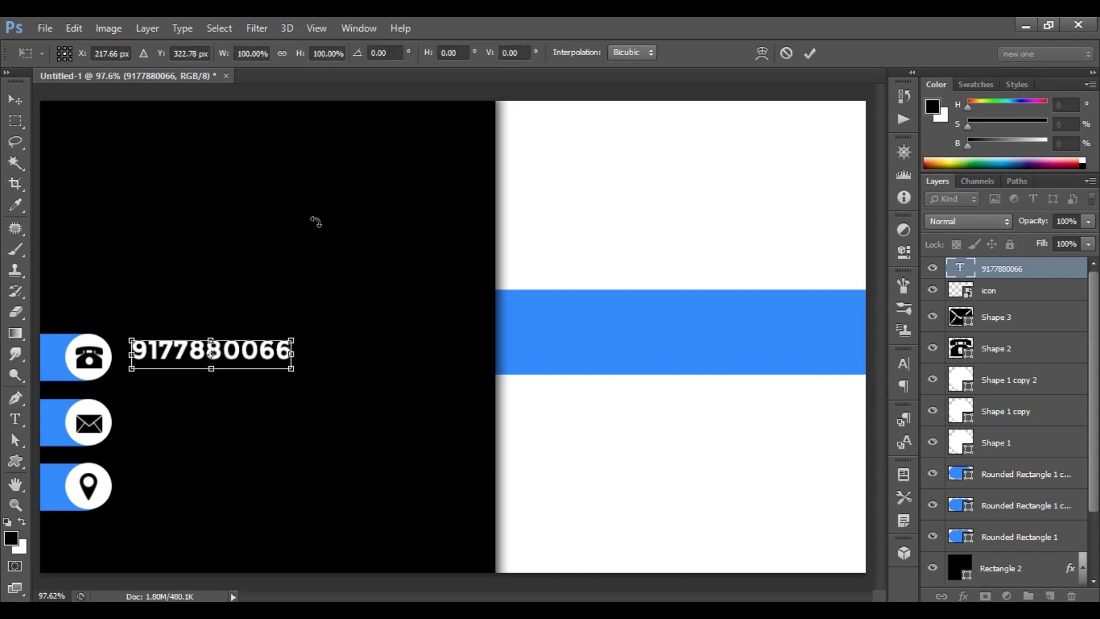
{"action": "key", "text": "Left"}
{"action": "left_click", "coordinate": [809, 53]}
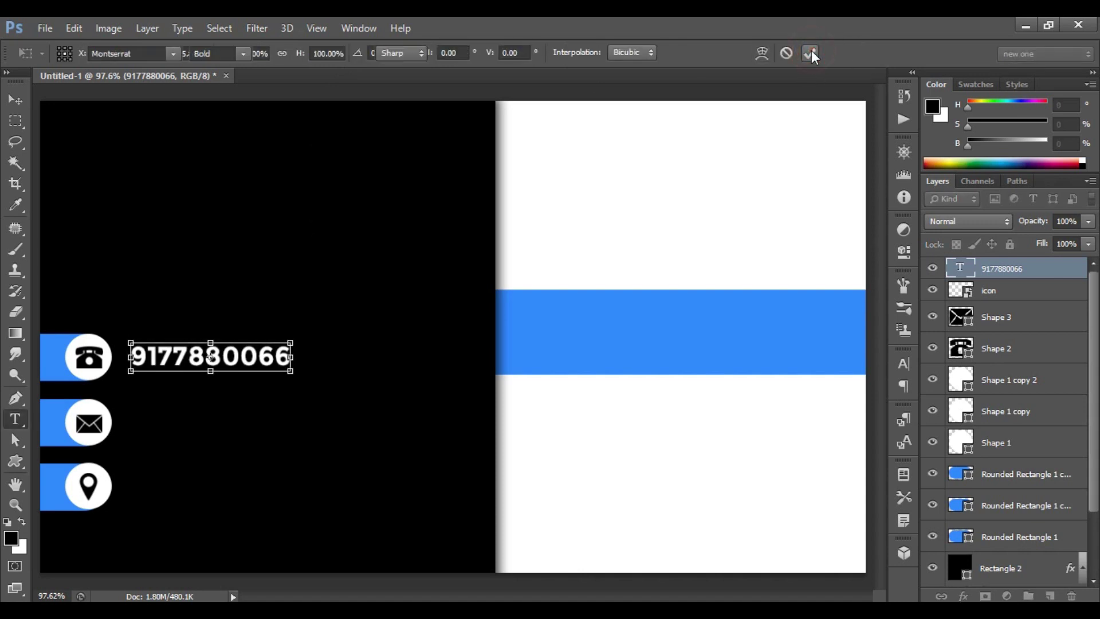
Add the e-mail address beside the envelope icon and nudge it left and down into alignment.
{"action": "left_click", "coordinate": [135, 424]}
{"action": "type", "text": "example@gmail.com"}
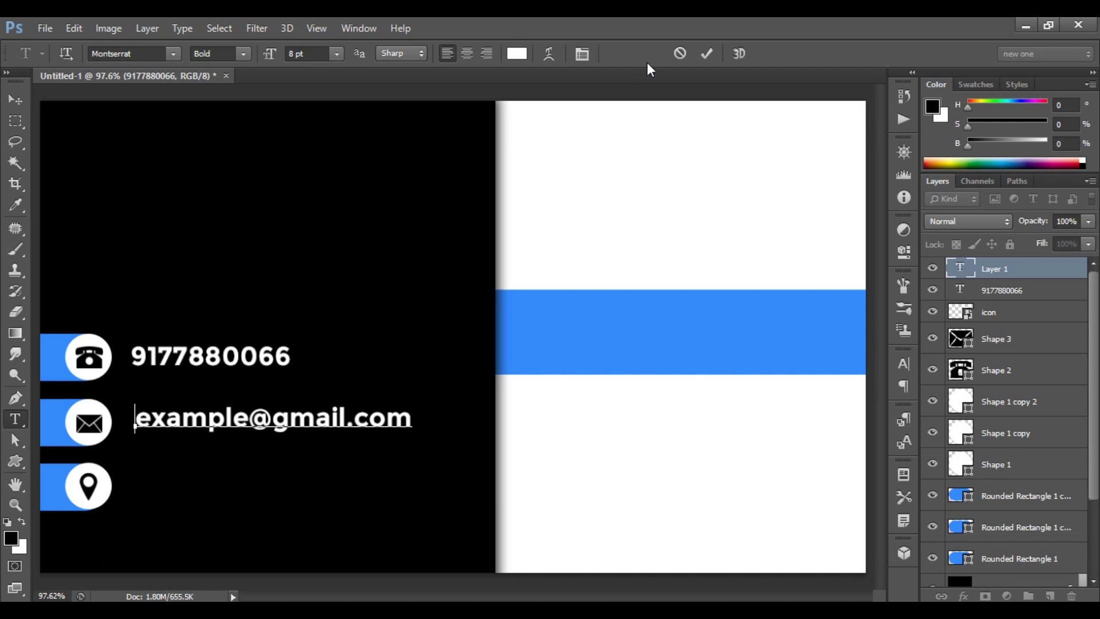
{"action": "left_click", "coordinate": [709, 53]}
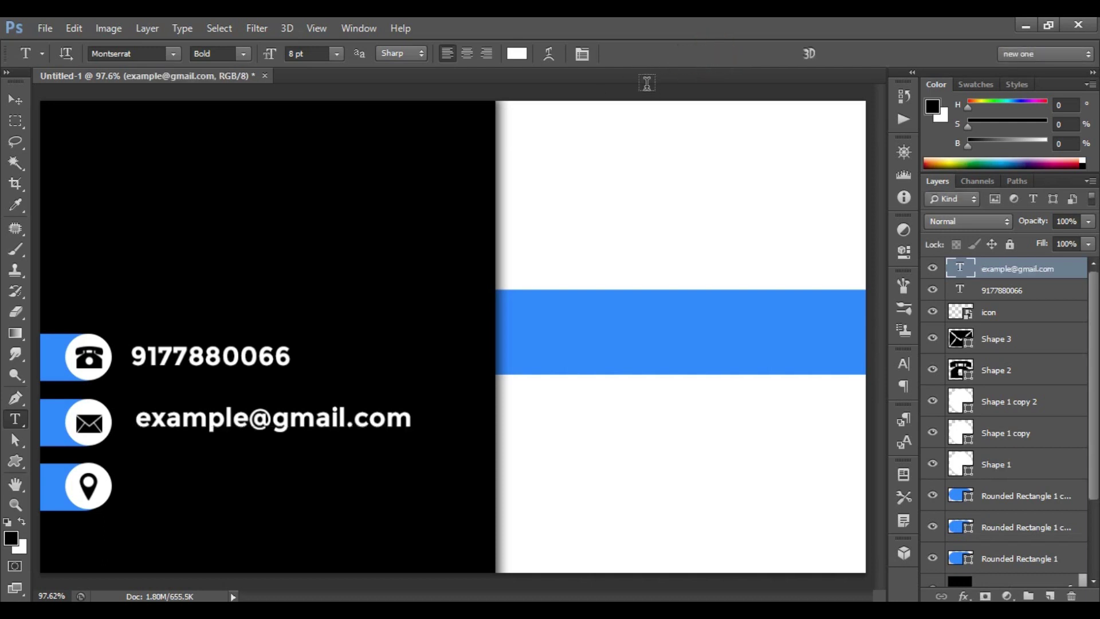
{"action": "key", "text": "ctrl+t"}
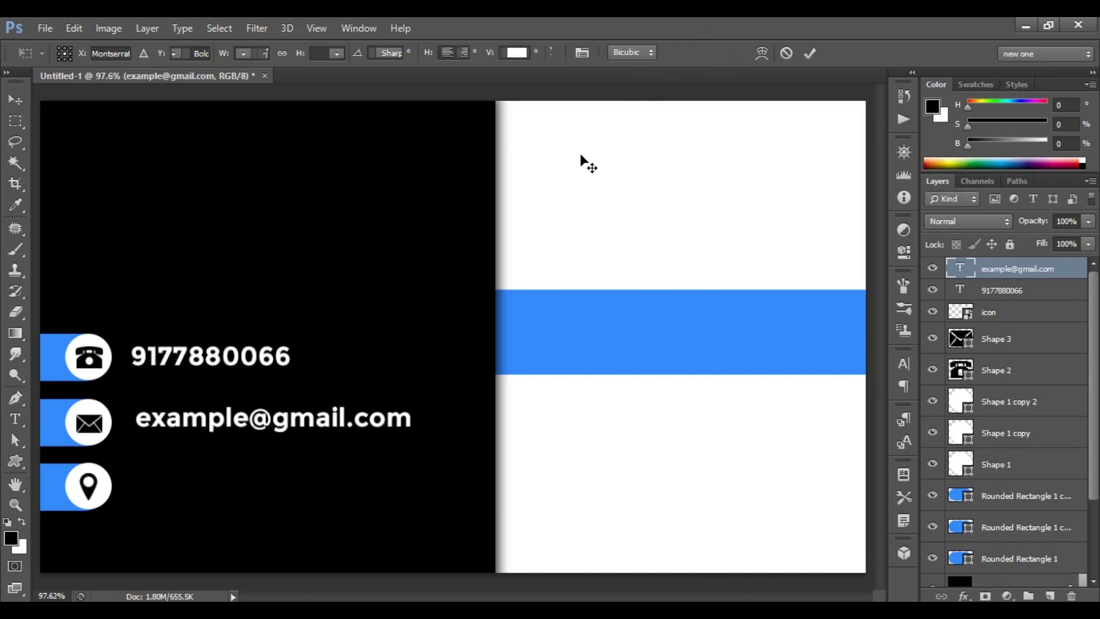
{"action": "key", "text": "Down"}
{"action": "key", "text": "Down"}
{"action": "key", "text": "Down"}
{"action": "key", "text": "Left"}
{"action": "key", "text": "Left"}
{"action": "key", "text": "Left"}
{"action": "key", "text": "Left"}
{"action": "key", "text": "Left"}
{"action": "key", "text": "Left"}
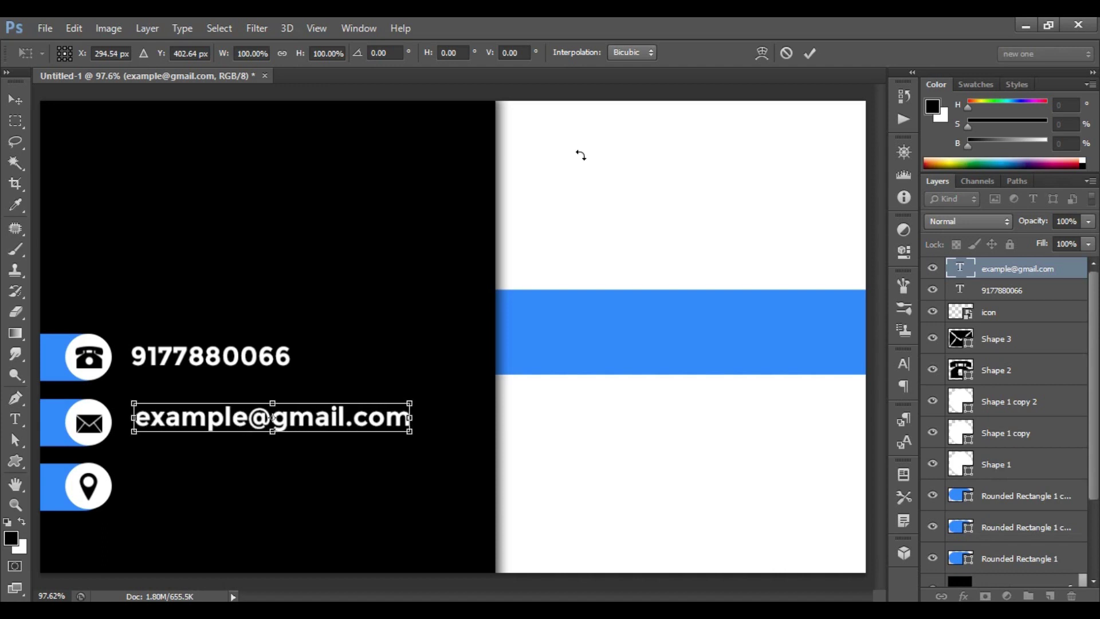
{"action": "left_click", "coordinate": [809, 53]}
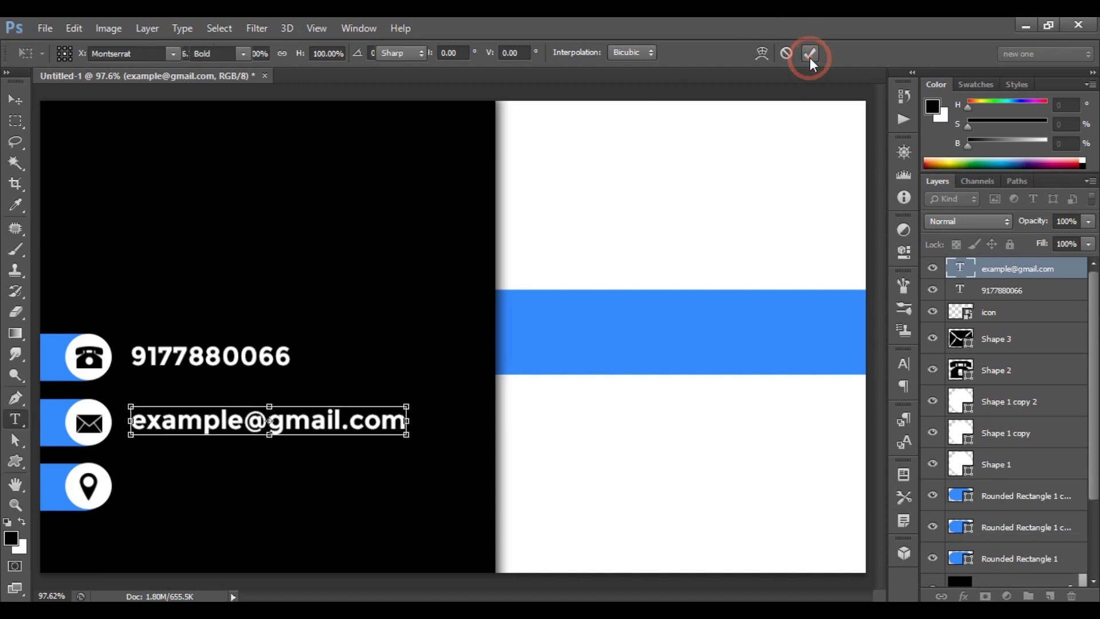
Add the two-line postal address beside the location pin and nudge it left to align.
{"action": "left_click", "coordinate": [138, 481]}
{"action": "type", "text": "New Delhi, DH - 30"}
{"action": "key", "text": "Return"}
{"action": "type", "text": "Ka"}
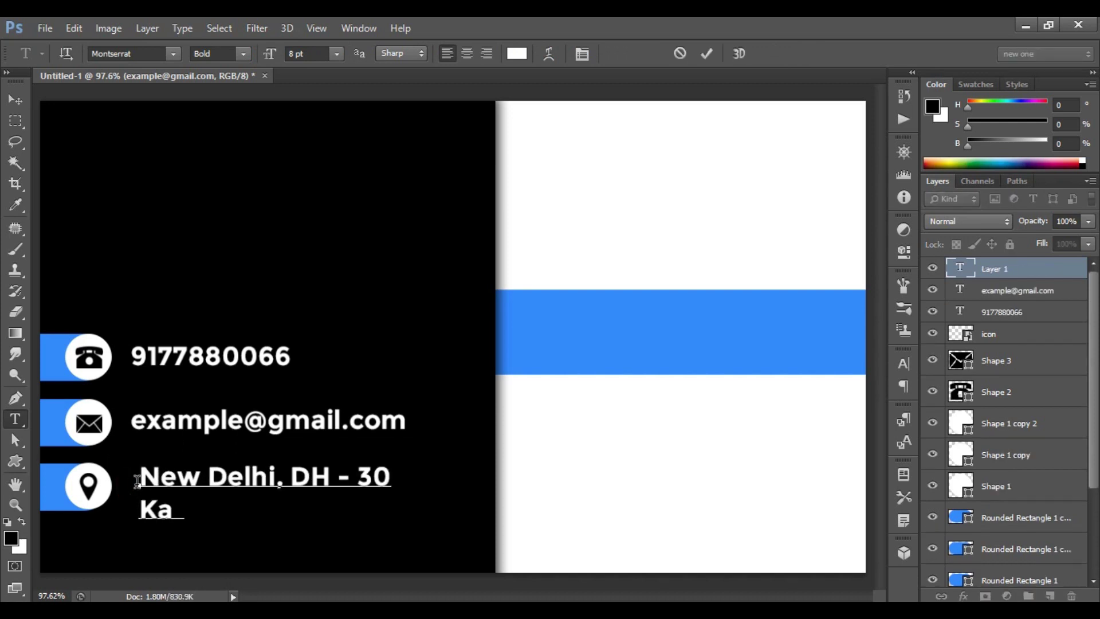
{"action": "type", "text": "rol Bagh PO"}
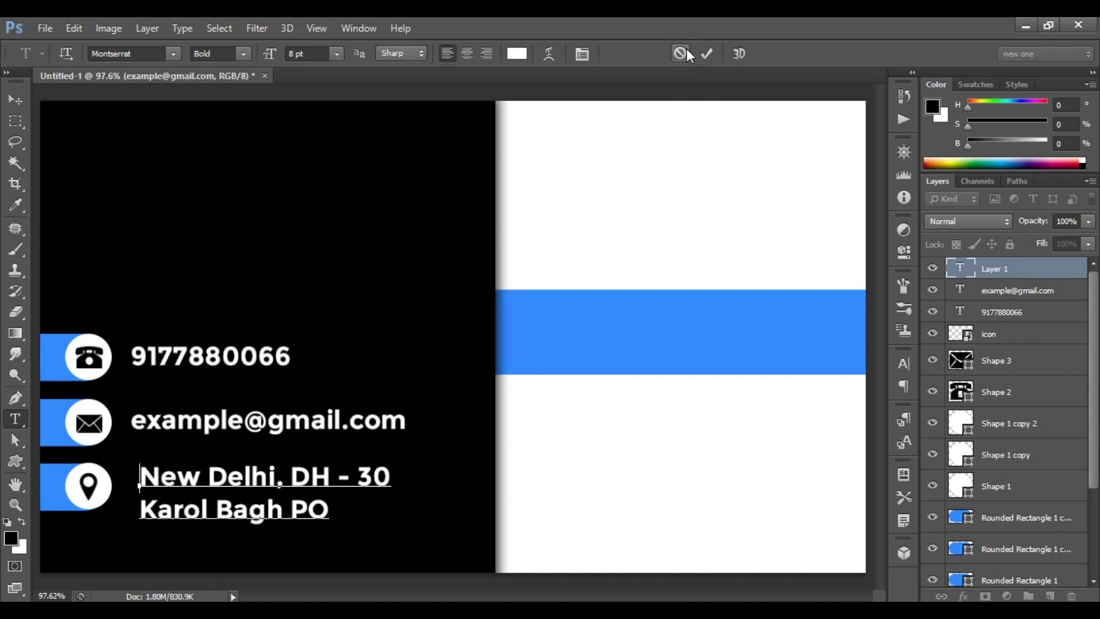
{"action": "left_click", "coordinate": [706, 54]}
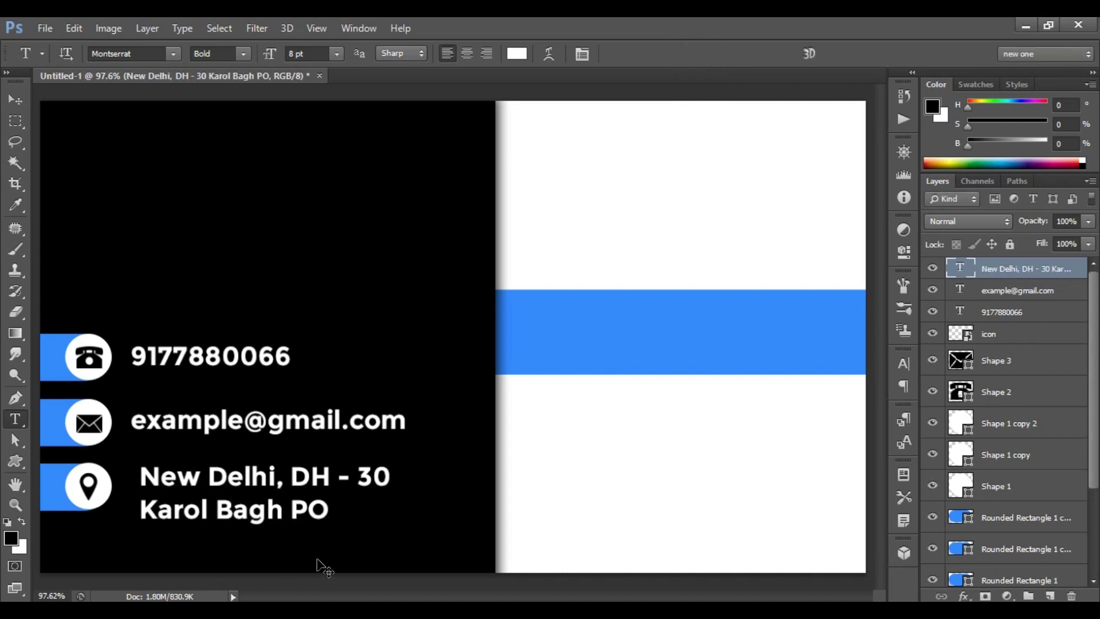
{"action": "key", "text": "ctrl+t"}
{"action": "key", "text": "Left"}
{"action": "key", "text": "Left"}
{"action": "key", "text": "Left"}
{"action": "key", "text": "Left"}
{"action": "key", "text": "Left"}
{"action": "key", "text": "Left"}
{"action": "key", "text": "Left"}
{"action": "key", "text": "Left"}
{"action": "key", "text": "Left"}
{"action": "key", "text": "Left"}
{"action": "key", "text": "Left"}
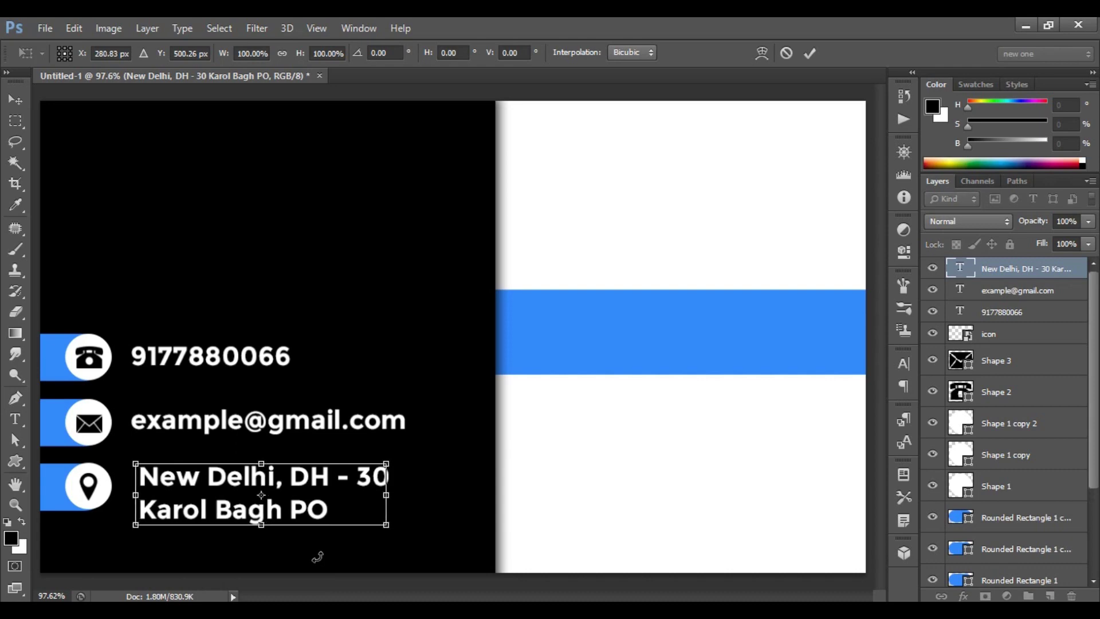
{"action": "left_click", "coordinate": [810, 53]}
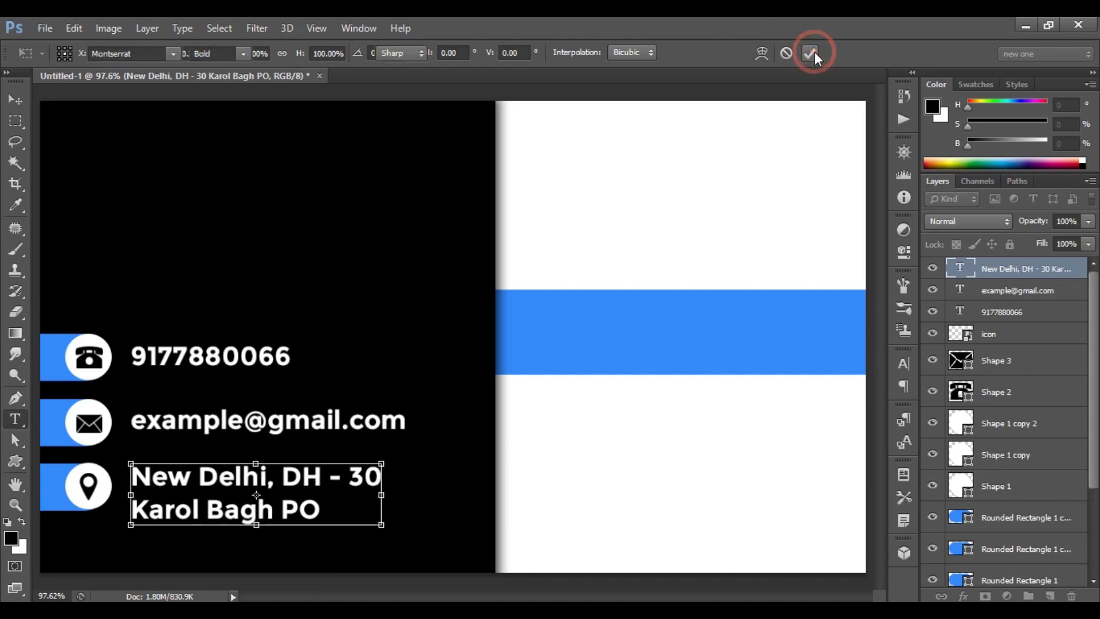
Add YOUR NAME at 12 pt on the blue band and move it left and down.
{"action": "left_click", "coordinate": [552, 317]}
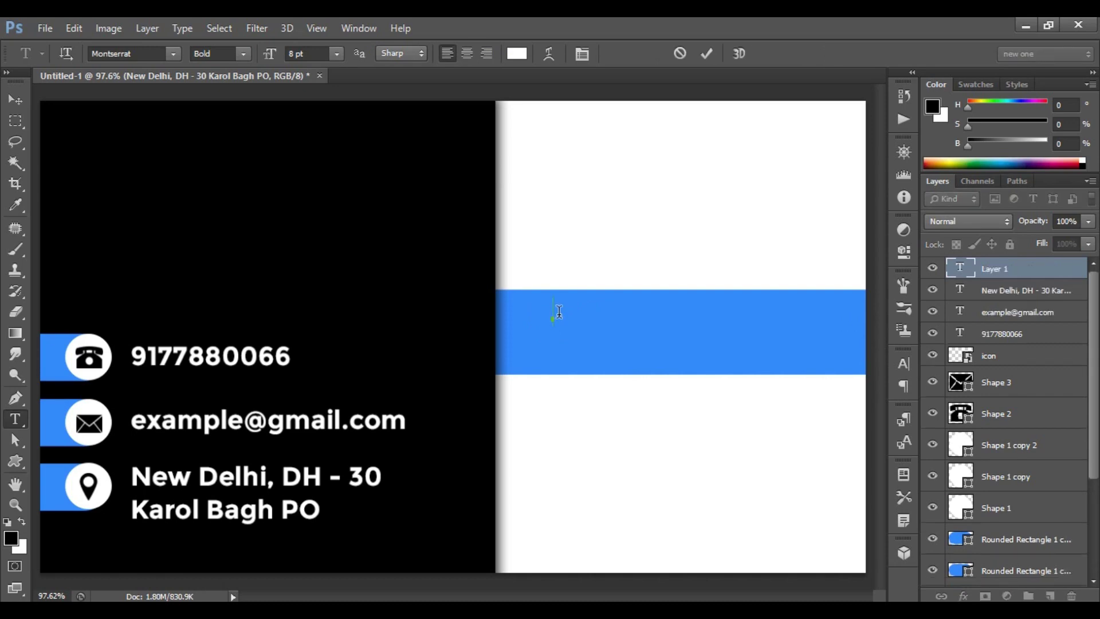
{"action": "type", "text": "YOUR NAME"}
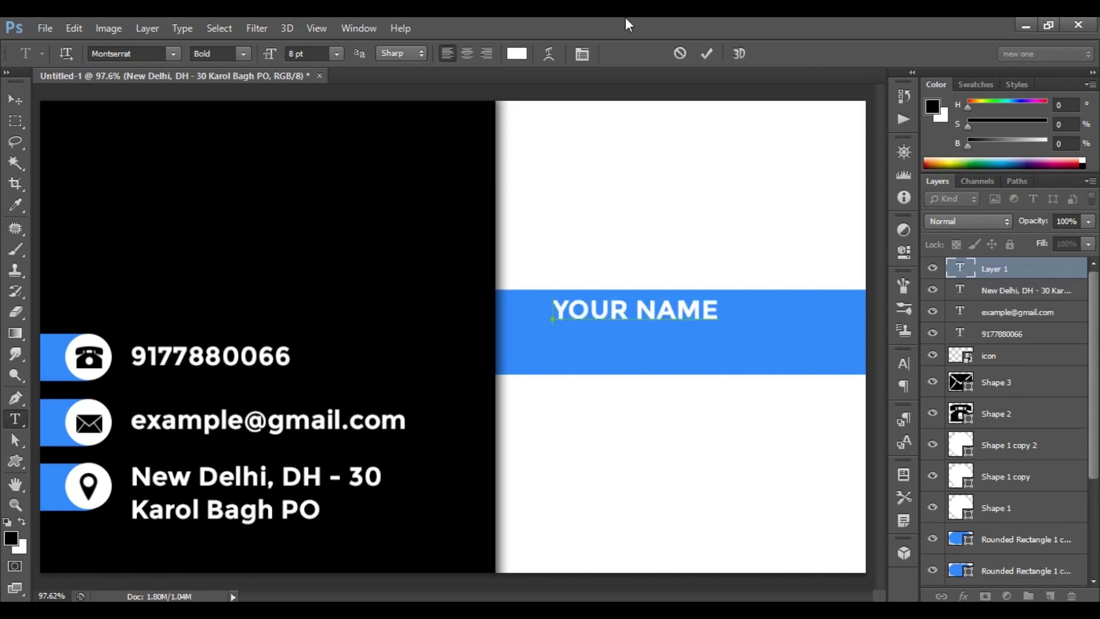
{"action": "left_click", "coordinate": [708, 52]}
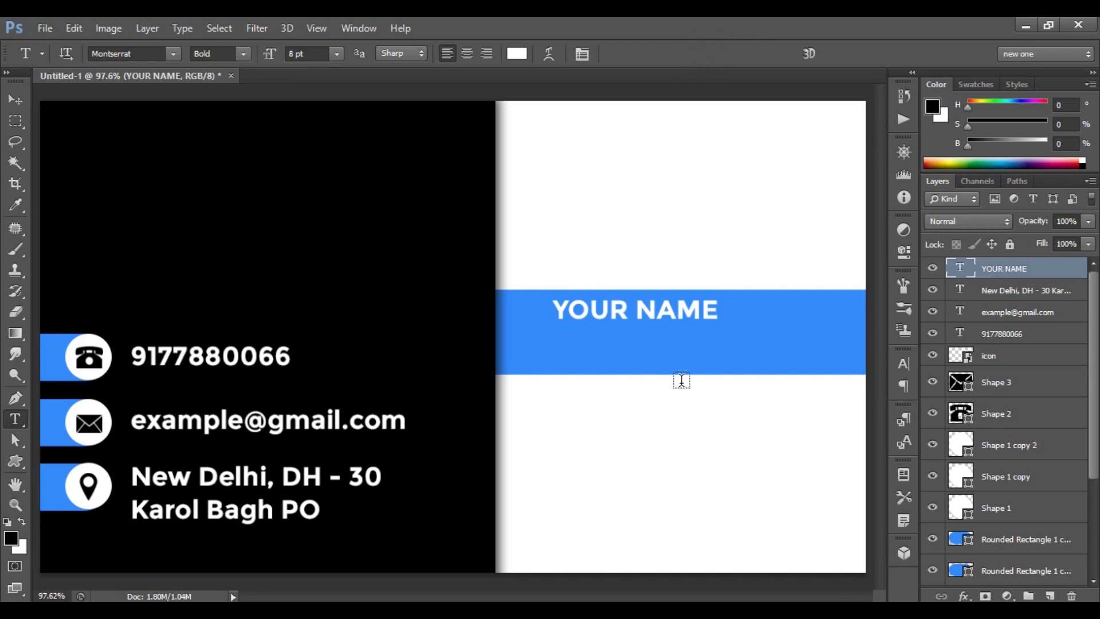
{"action": "left_click", "coordinate": [335, 53]}
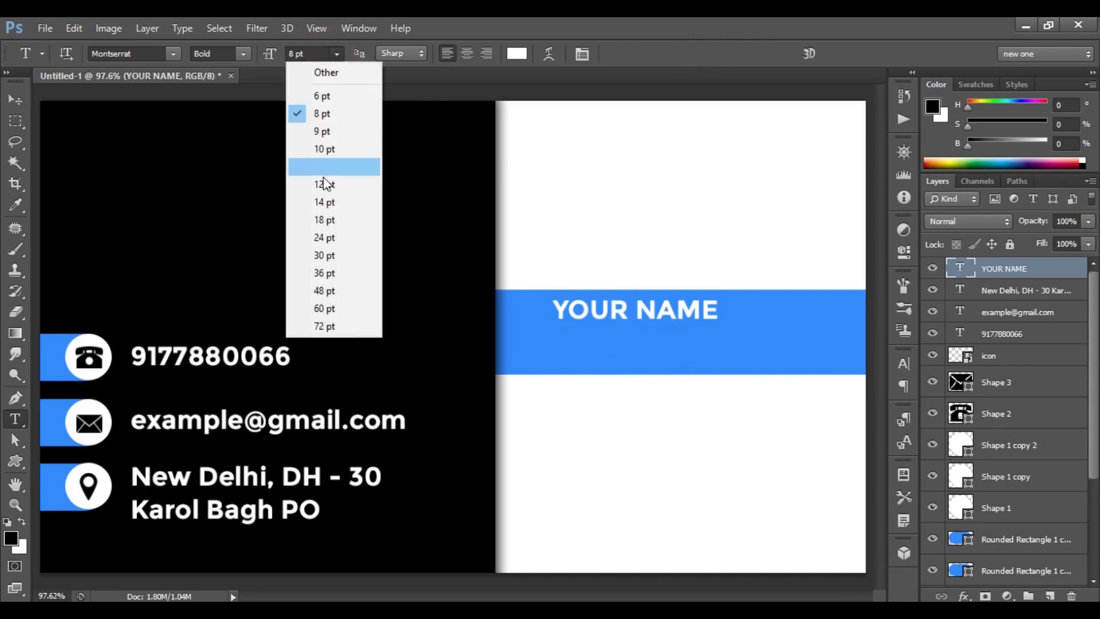
{"action": "left_click", "coordinate": [341, 182]}
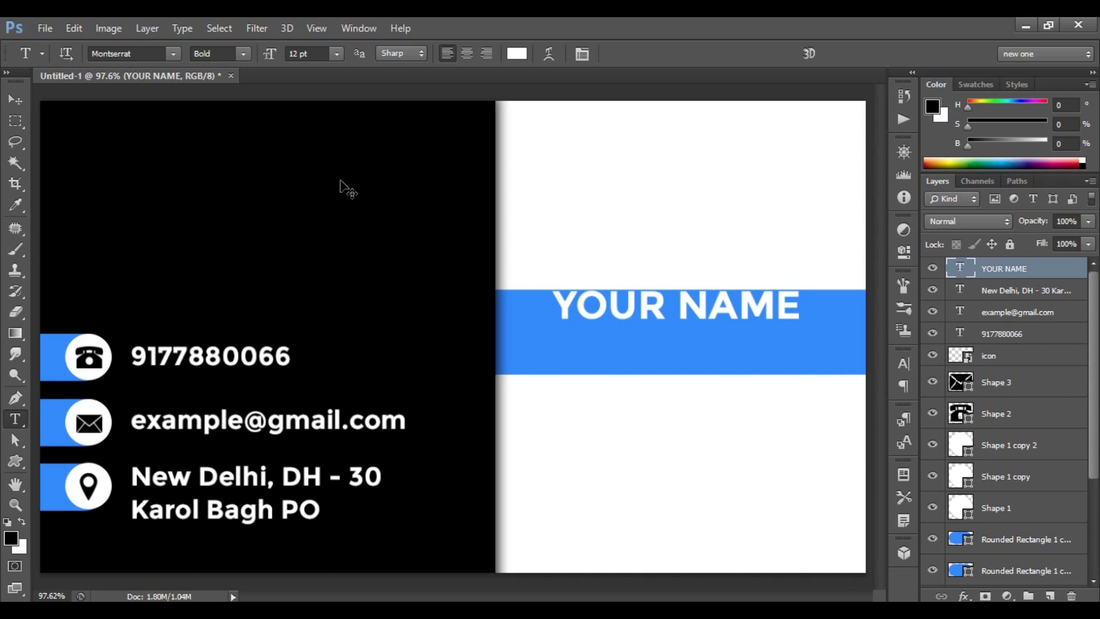
{"action": "key", "text": "ctrl+t"}
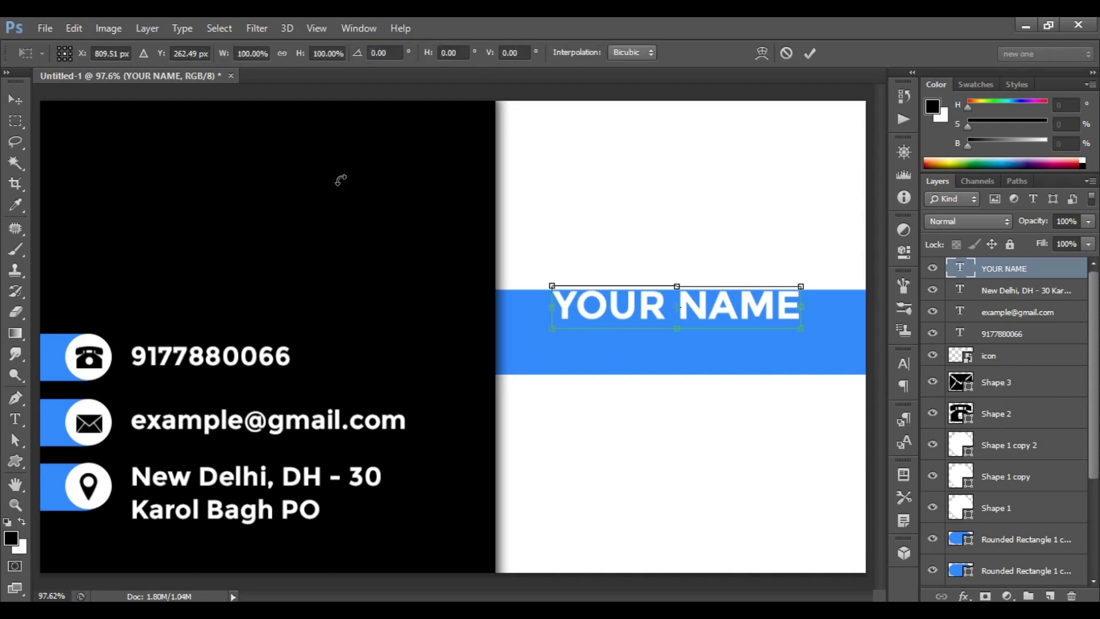
{"action": "left_click_drag", "start_coordinate": [341, 177], "coordinate": [370, 195]}
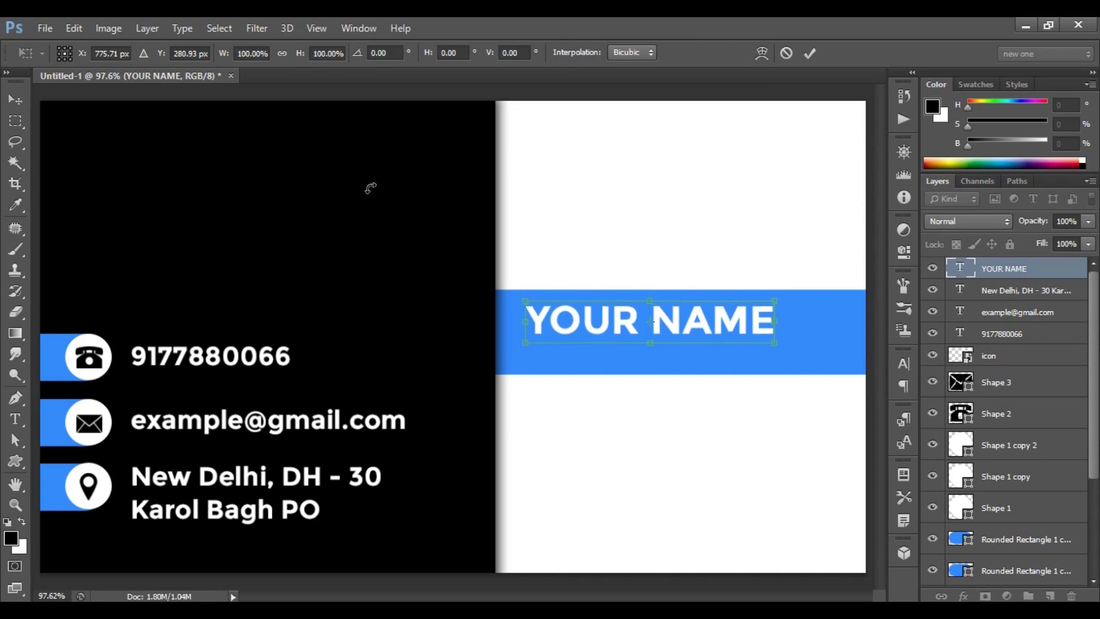
{"action": "left_click", "coordinate": [809, 53]}
Add DESIGNATION below it at 8 pt Regular, nudged to line up with YOUR NAME.
{"action": "key", "text": "t"}
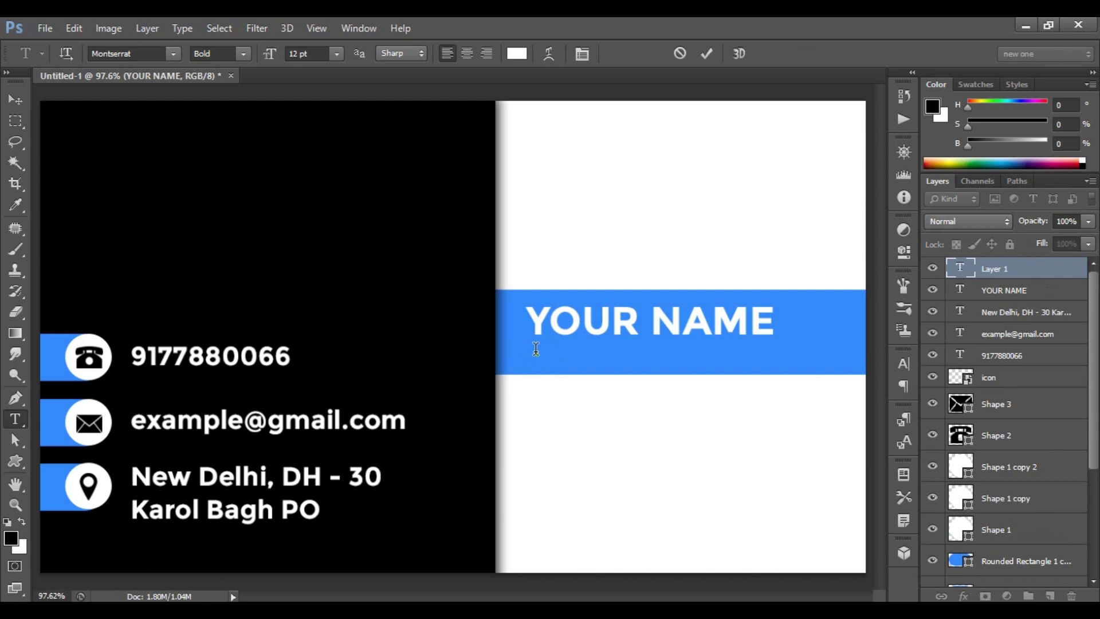
{"action": "type", "text": "DESIGNATION"}
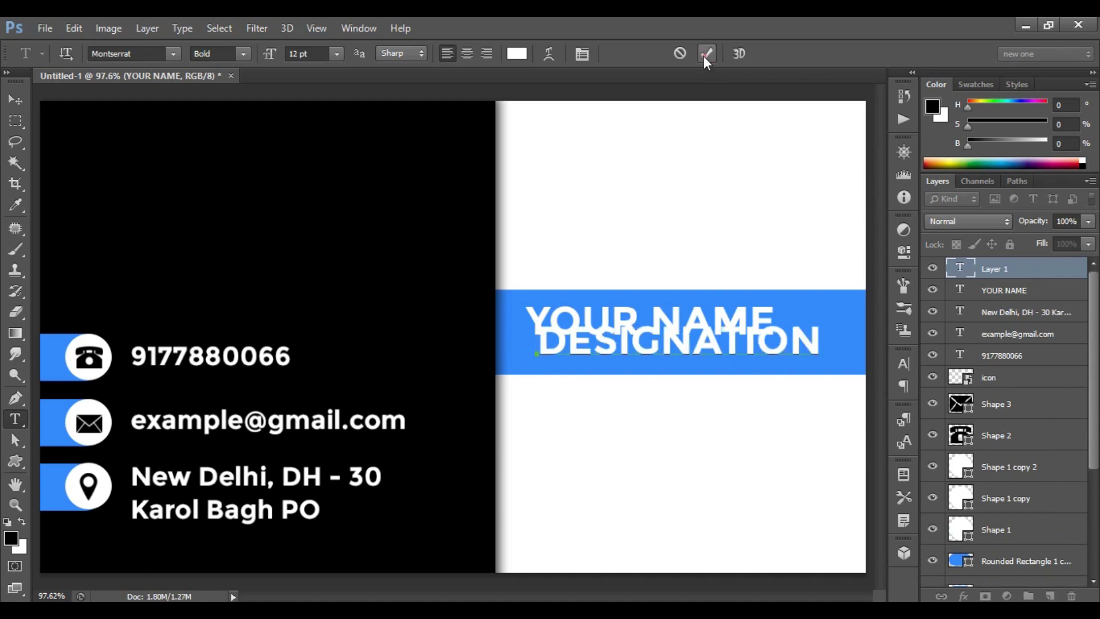
{"action": "left_click", "coordinate": [706, 53]}
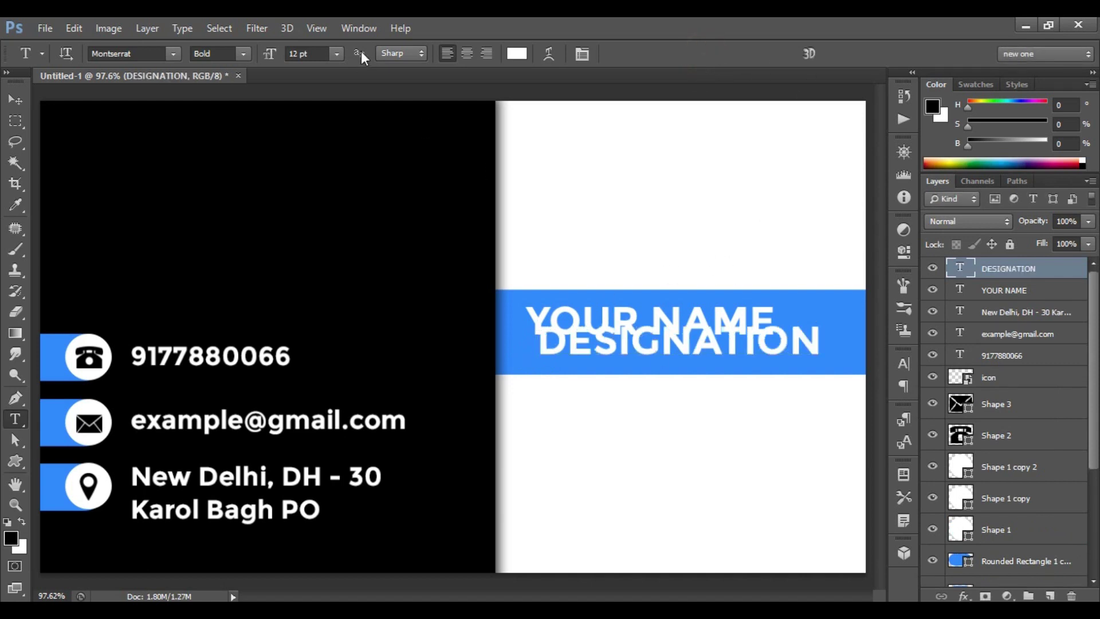
{"action": "left_click", "coordinate": [336, 54]}
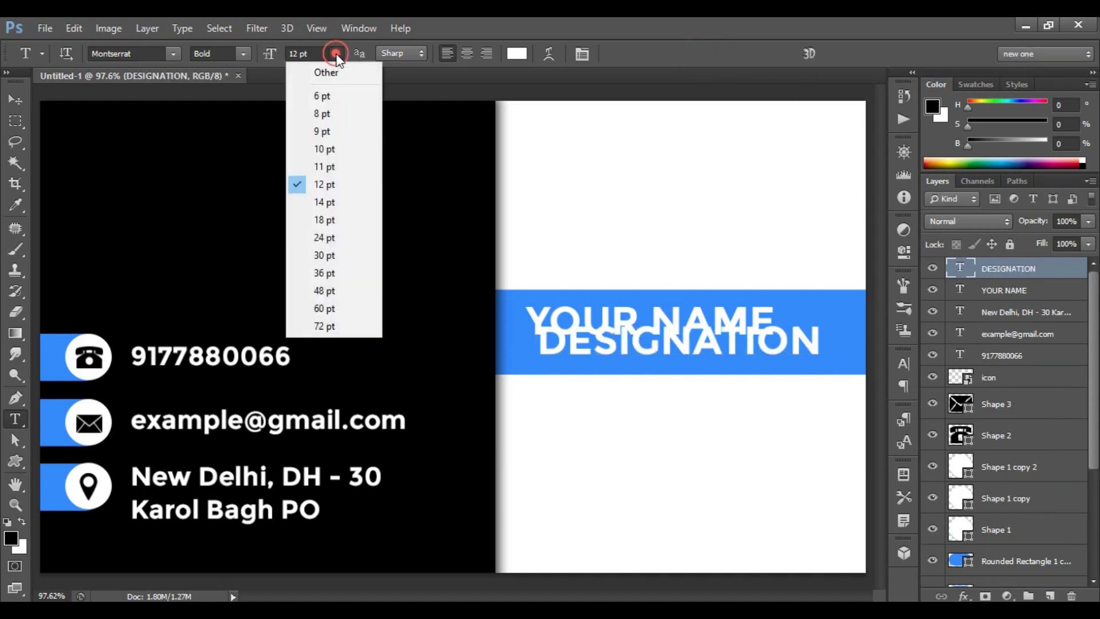
{"action": "left_click", "coordinate": [331, 113]}
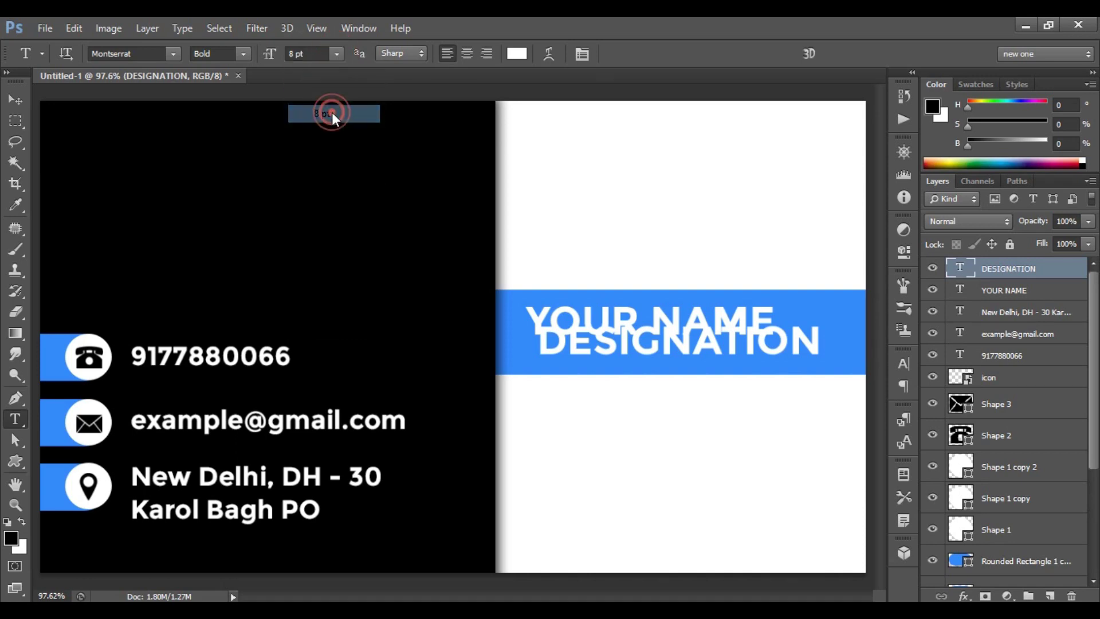
{"action": "left_click", "coordinate": [243, 54]}
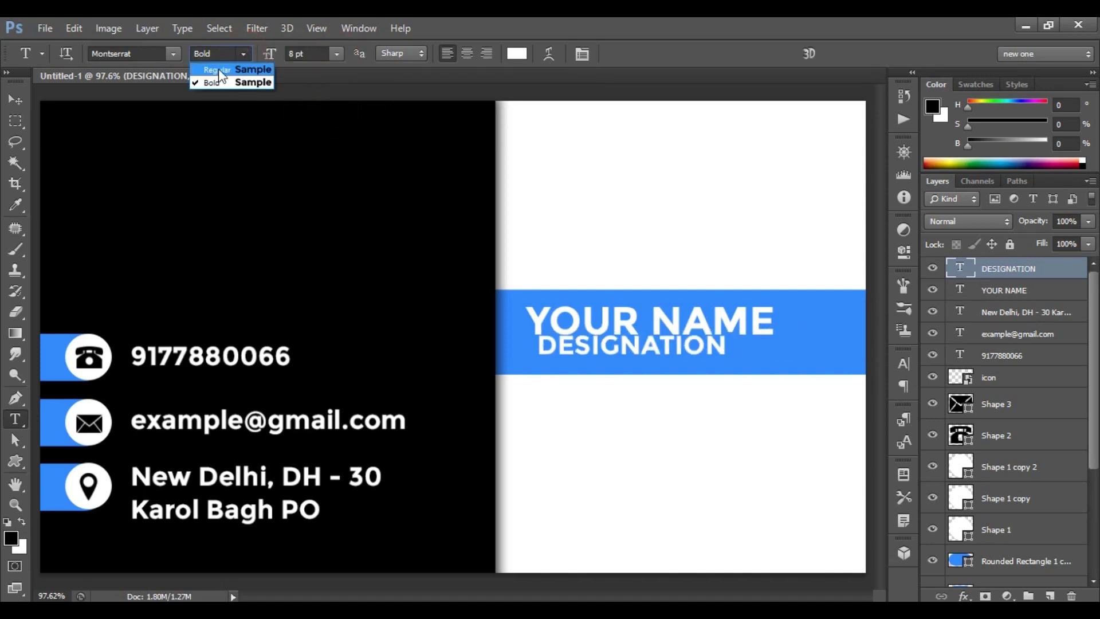
{"action": "left_click", "coordinate": [219, 71]}
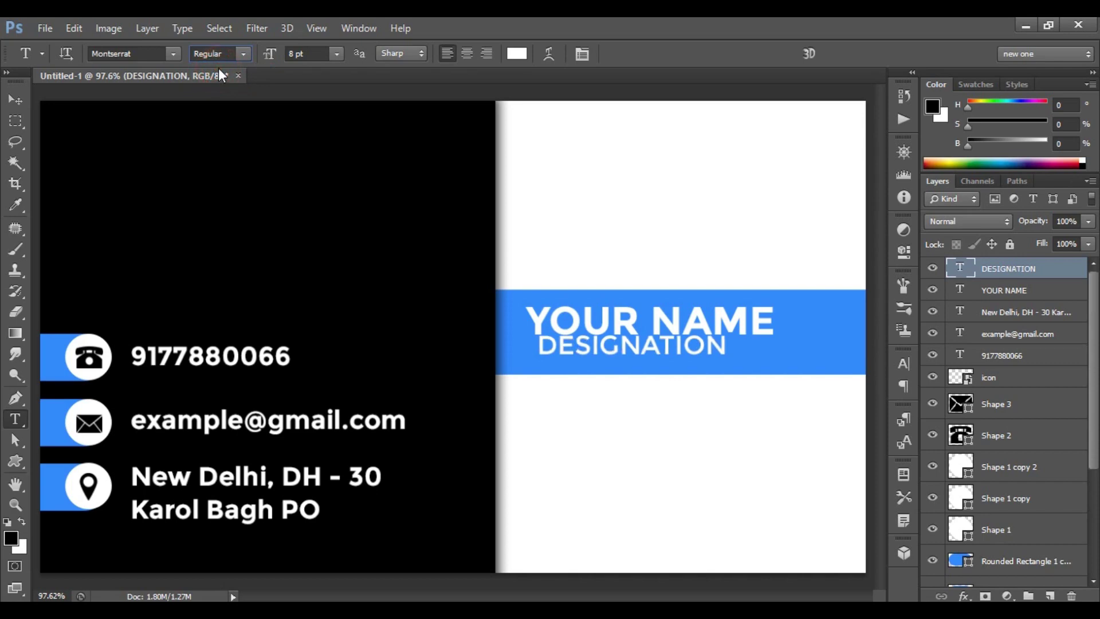
{"action": "key", "text": "ctrl+t"}
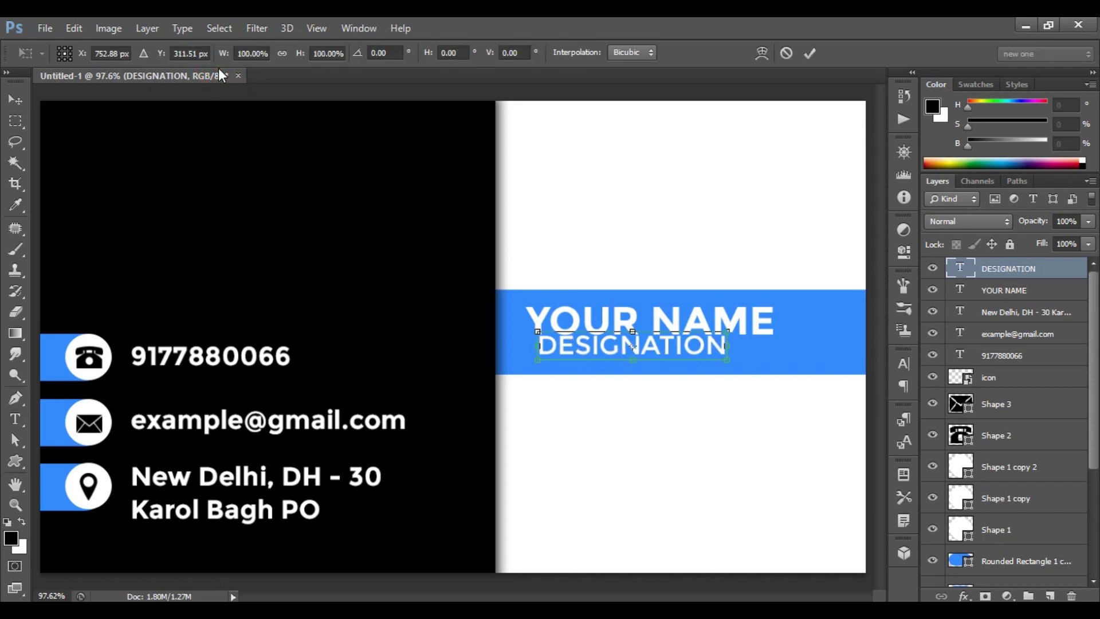
{"action": "key", "text": "Left"}
{"action": "key", "text": "Left"}
{"action": "key", "text": "Left"}
{"action": "key", "text": "Left"}
{"action": "key", "text": "Left"}
{"action": "key", "text": "Left"}
{"action": "key", "text": "Left"}
{"action": "key", "text": "Left"}
{"action": "key", "text": "Left"}
{"action": "key", "text": "Down"}
{"action": "key", "text": "Down"}
{"action": "key", "text": "Down"}
{"action": "key", "text": "Down"}
{"action": "key", "text": "Down"}
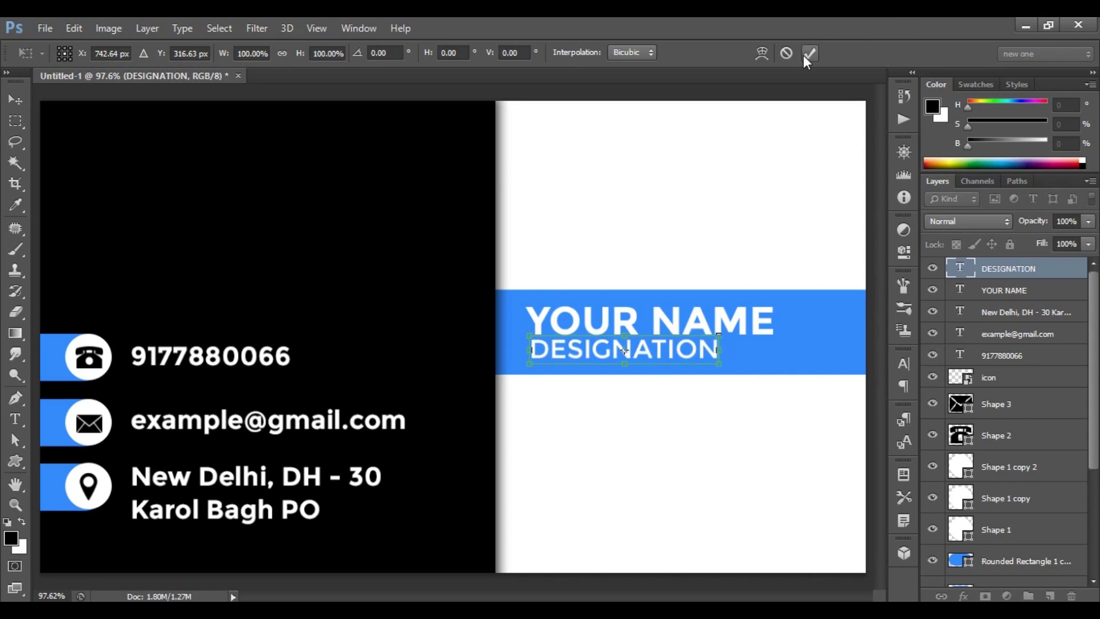
{"action": "left_click", "coordinate": [811, 53]}
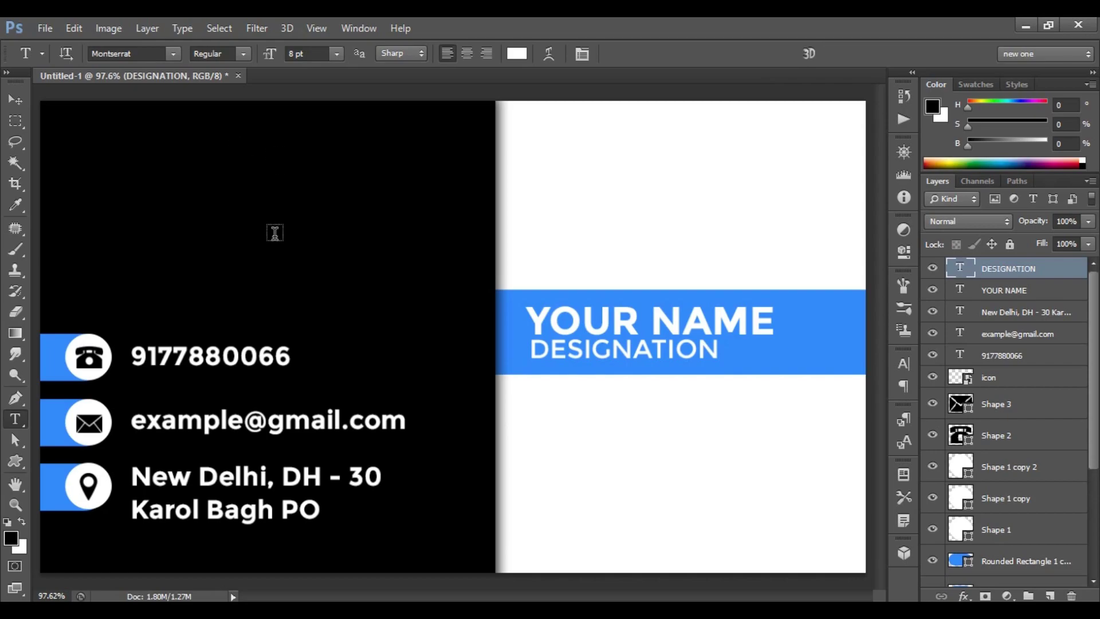
Place the blue-logo file from File Explorer, scaled to 11.44%, centred at the black side's top.
{"action": "key", "text": "alt+Tab"}
{"action": "left_click_drag", "start_coordinate": [373, 123], "coordinate": [461, 355]}
{"action": "left_click_drag", "start_coordinate": [450, 303], "coordinate": [453, 312]}
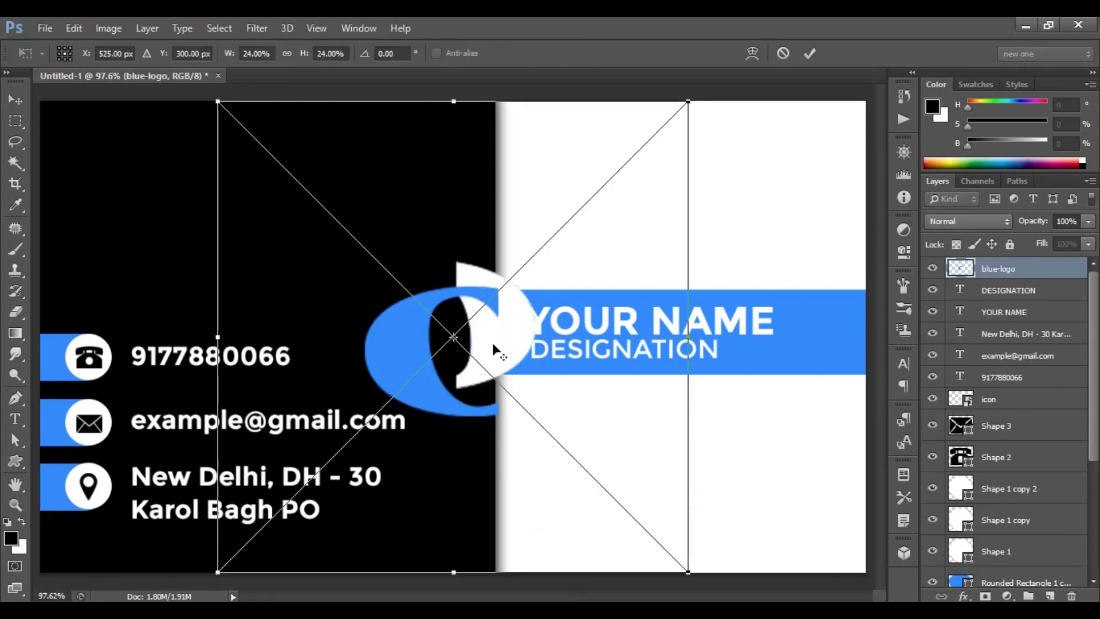
{"action": "left_click_drag", "start_coordinate": [688, 569], "coordinate": [587, 439]}
{"action": "left_click_drag", "start_coordinate": [483, 424], "coordinate": [265, 282]}
{"action": "left_click_drag", "start_coordinate": [363, 314], "coordinate": [347, 288]}
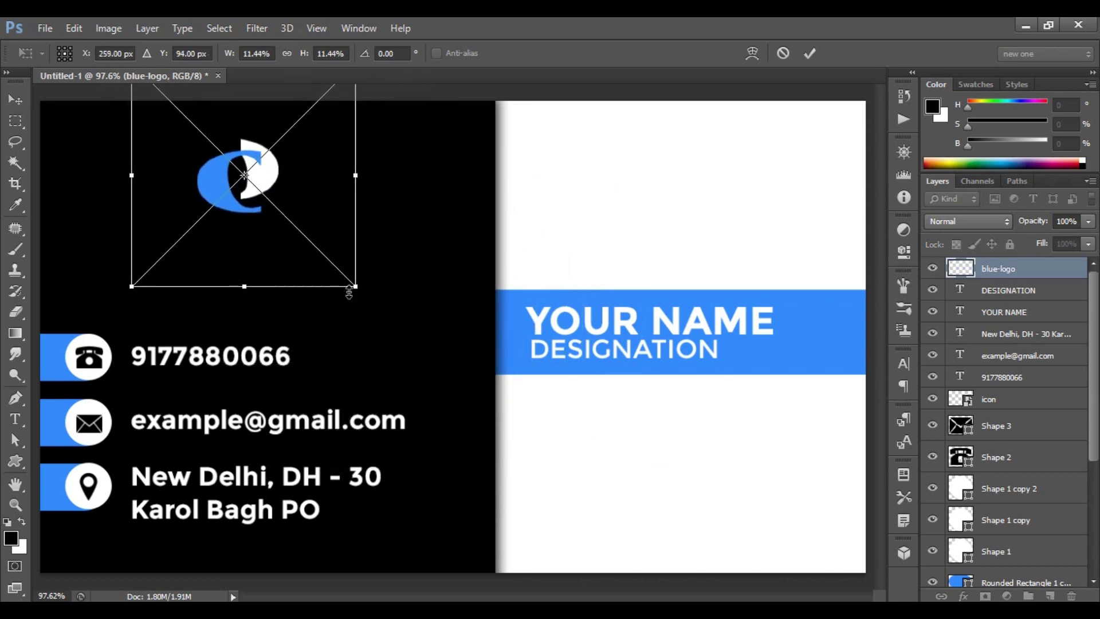
{"action": "left_click_drag", "start_coordinate": [258, 240], "coordinate": [275, 240]}
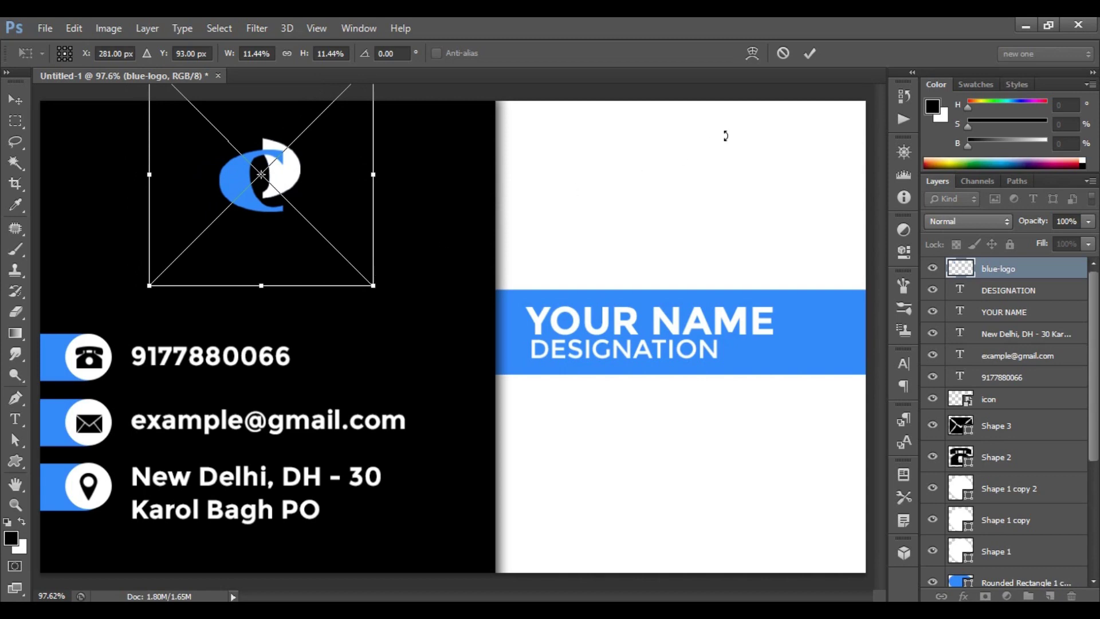
{"action": "left_click", "coordinate": [809, 52]}
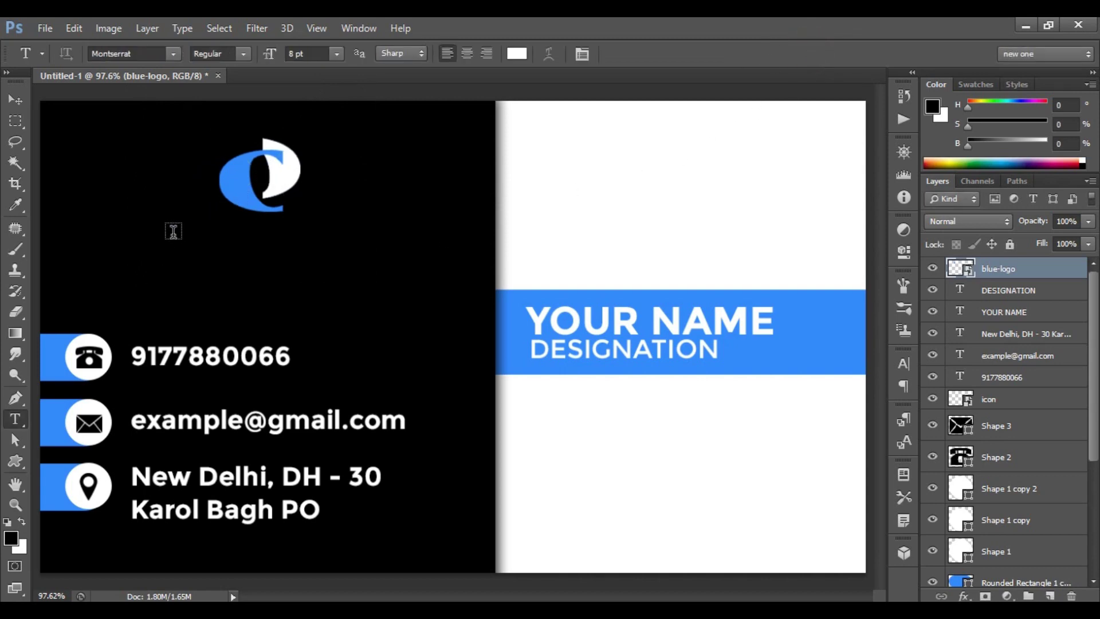
Add COMPANY NAME in 10 pt Bold, centred just beneath the logo.
{"action": "left_click", "coordinate": [148, 229]}
{"action": "type", "text": "COMPANY NAME"}
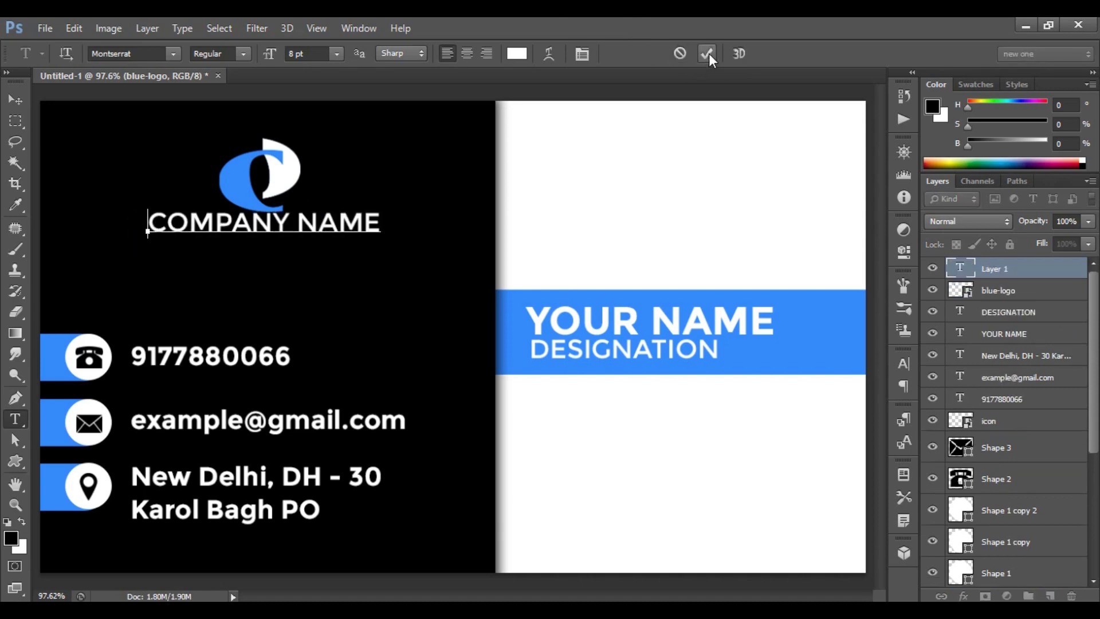
{"action": "left_click", "coordinate": [708, 54]}
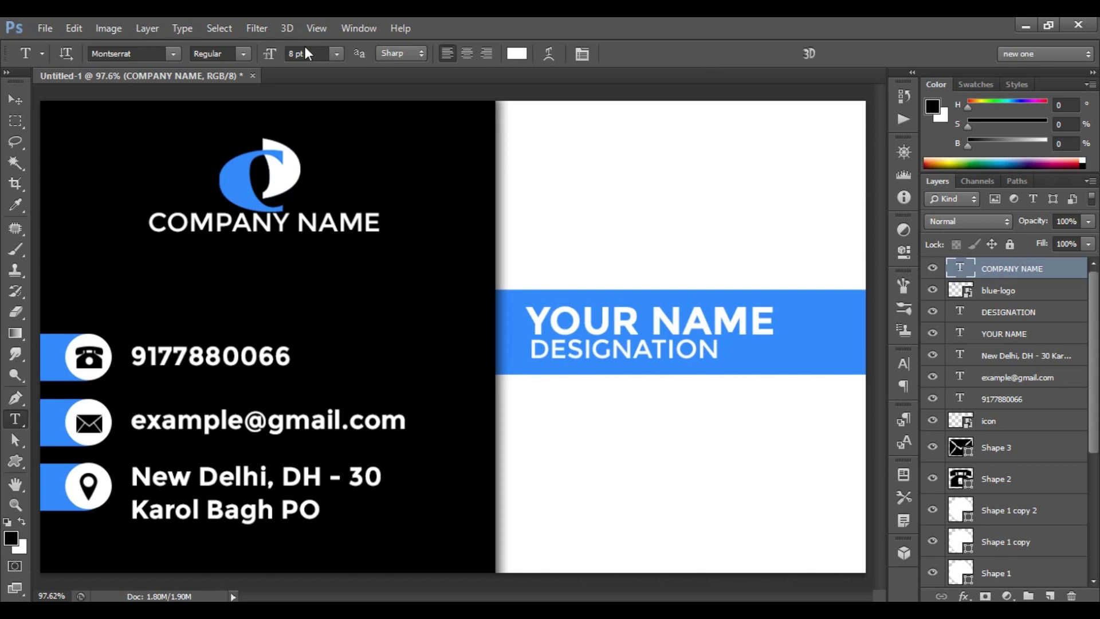
{"action": "left_click", "coordinate": [336, 54]}
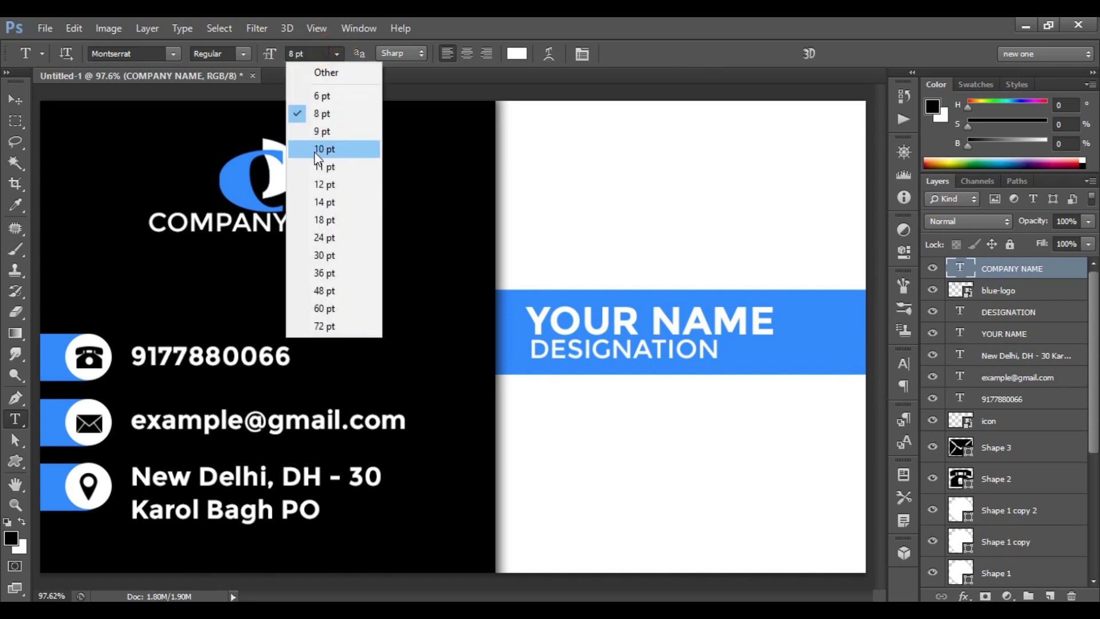
{"action": "left_click", "coordinate": [338, 150]}
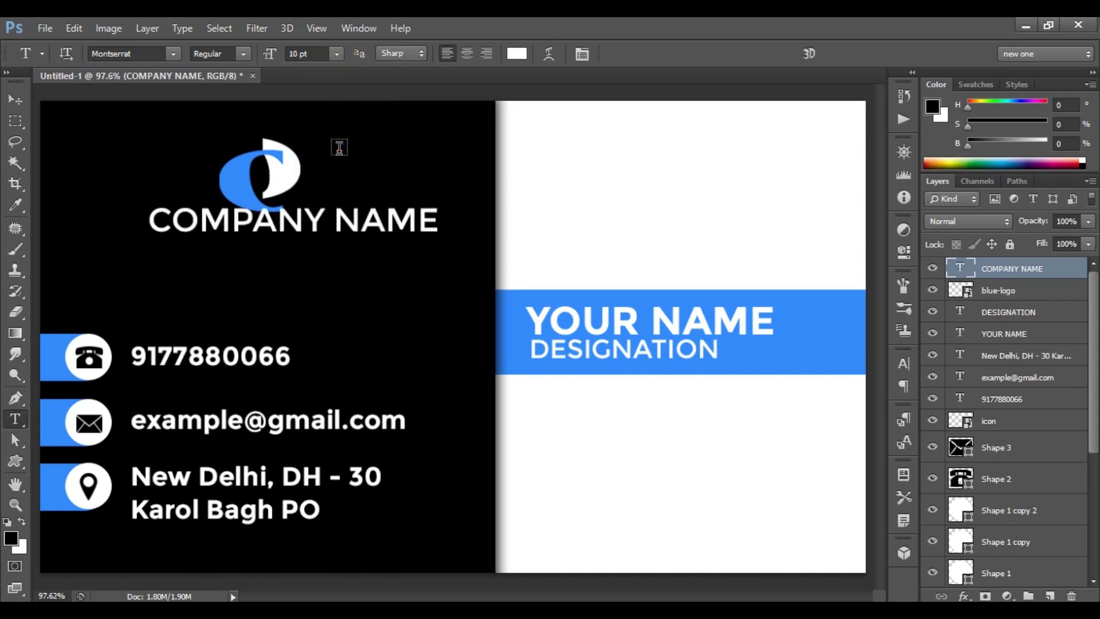
{"action": "left_click", "coordinate": [242, 53]}
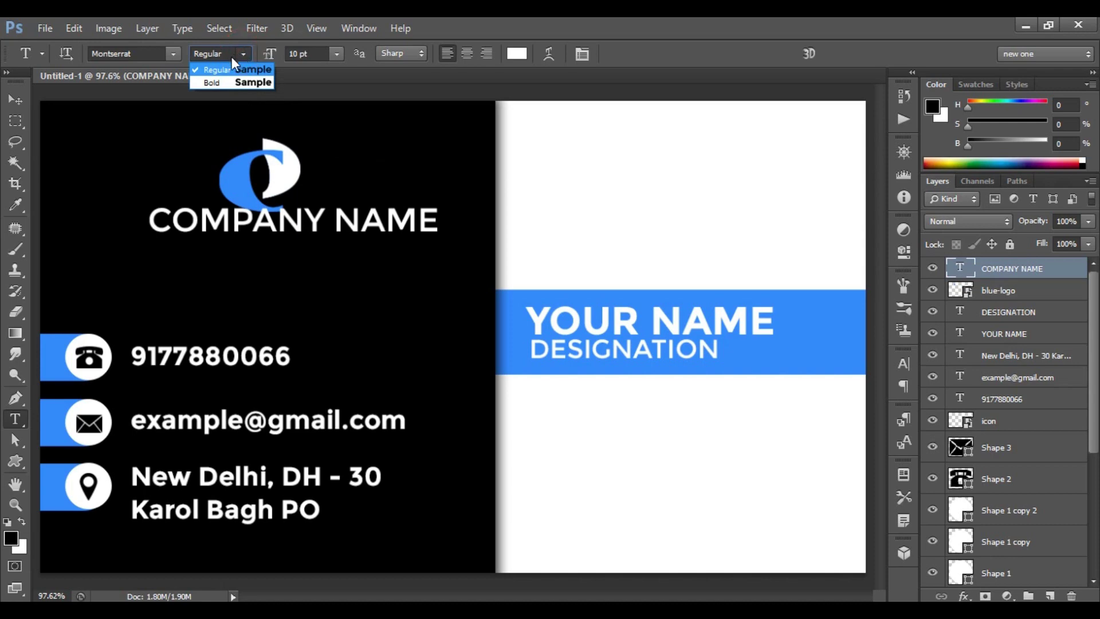
{"action": "left_click", "coordinate": [222, 82]}
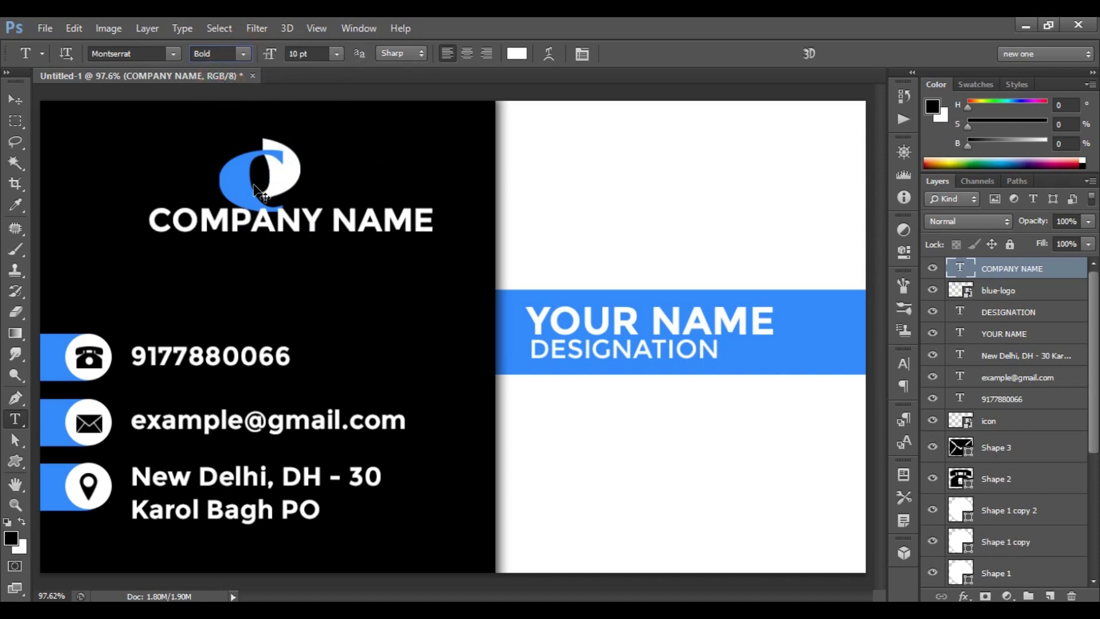
{"action": "key", "text": "ctrl+t"}
{"action": "left_click_drag", "start_coordinate": [329, 217], "coordinate": [306, 232]}
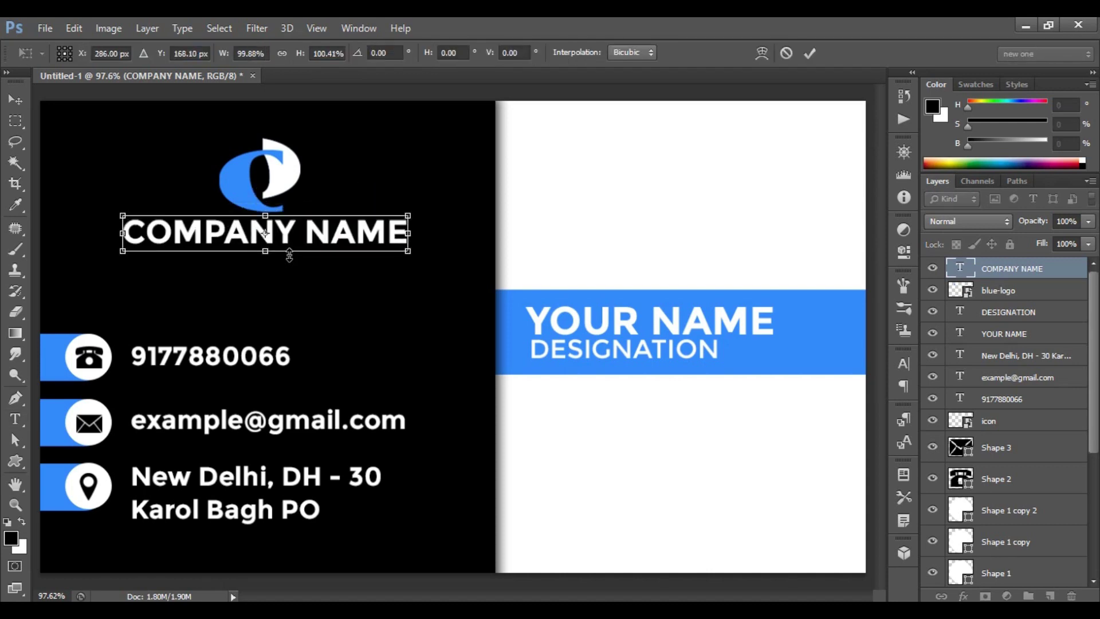
{"action": "left_click", "coordinate": [808, 53]}
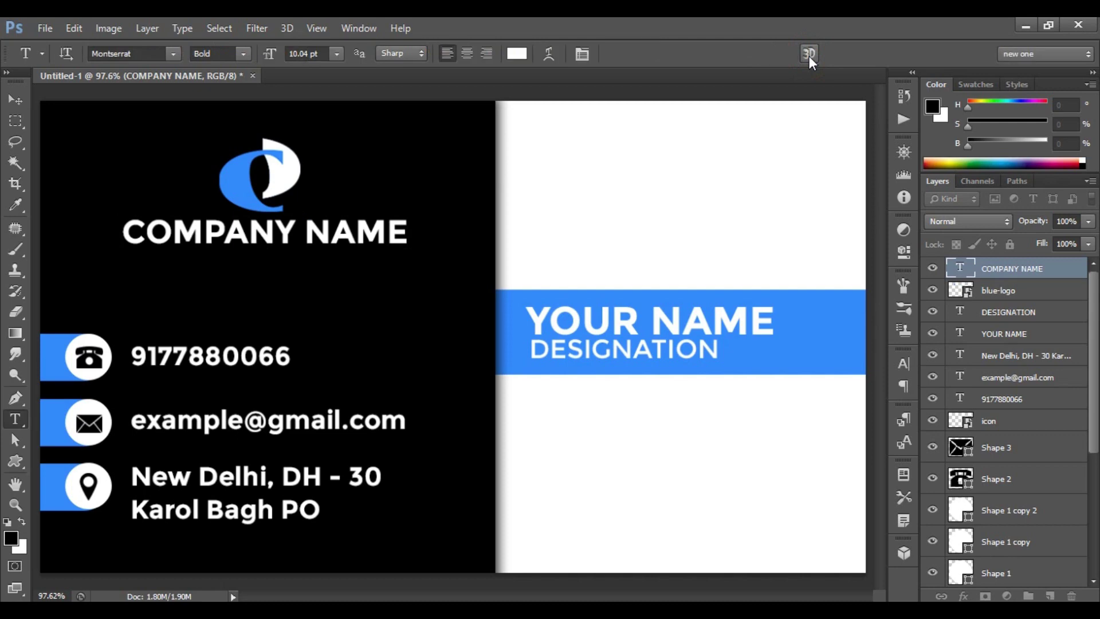
{"action": "left_click", "coordinate": [181, 265]}
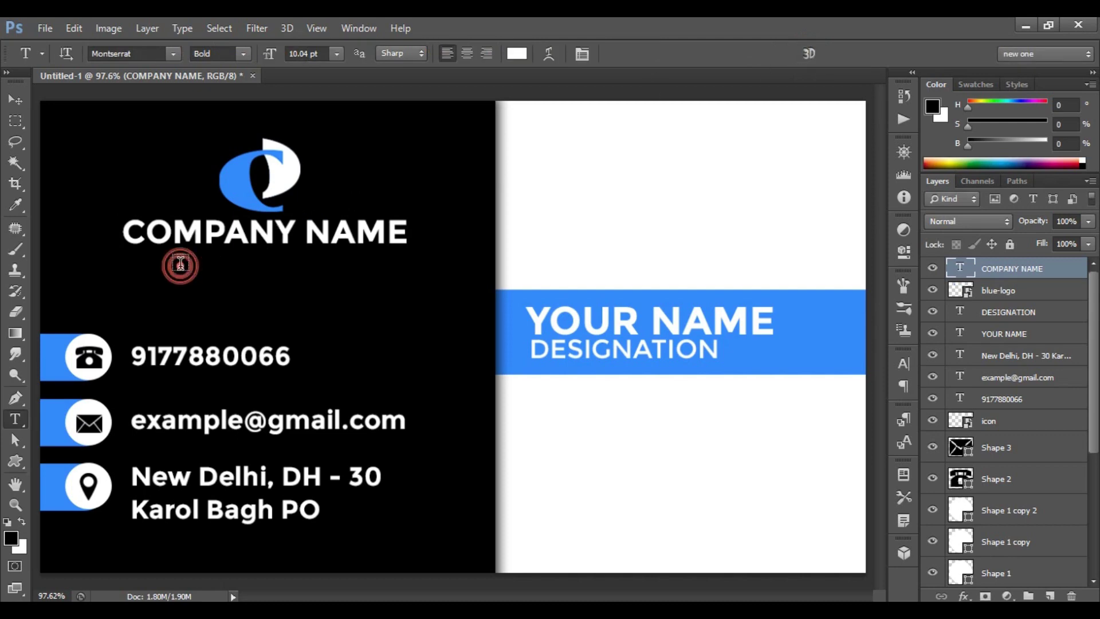
Enter TAGLINE HERE and style it 6 pt Regular.
{"action": "type", "text": "TAGLINE HERE"}
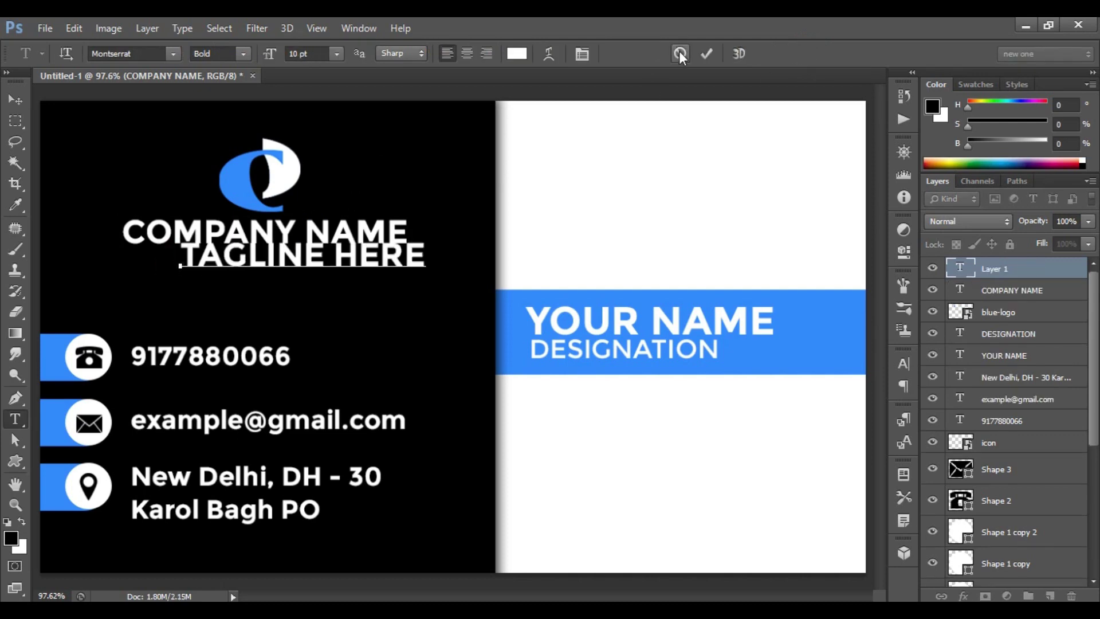
{"action": "left_click", "coordinate": [708, 53]}
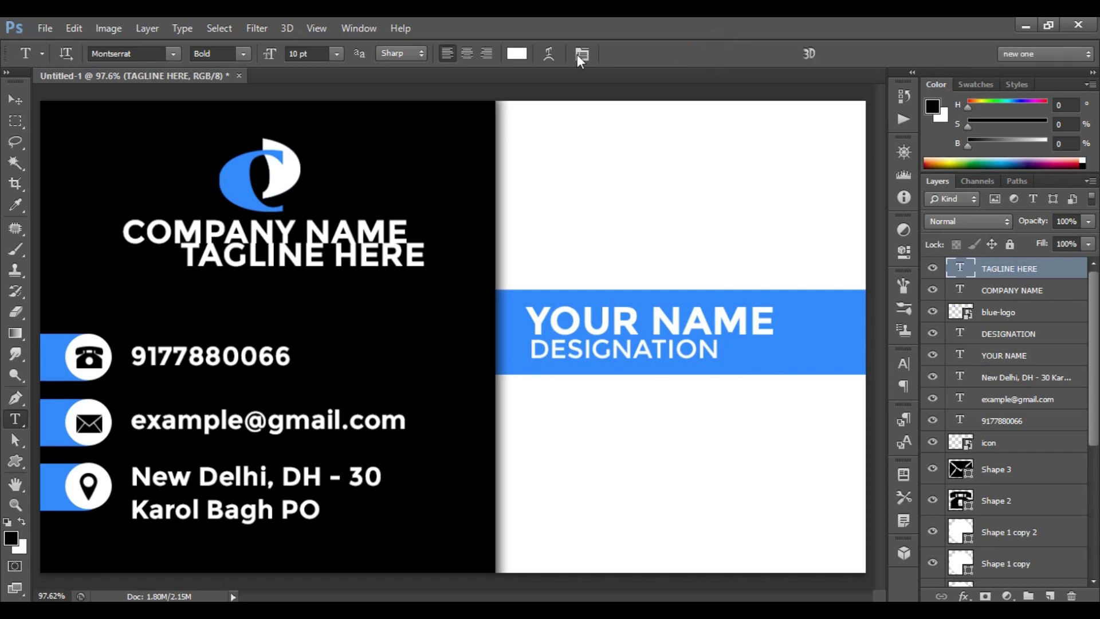
{"action": "left_click", "coordinate": [336, 53]}
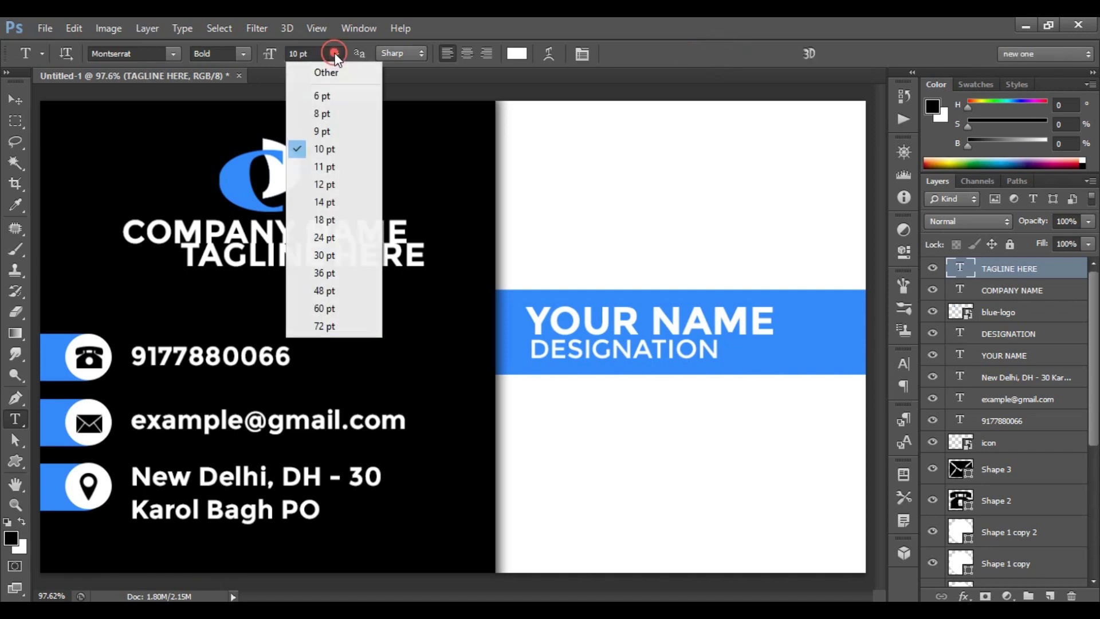
{"action": "left_click", "coordinate": [344, 101]}
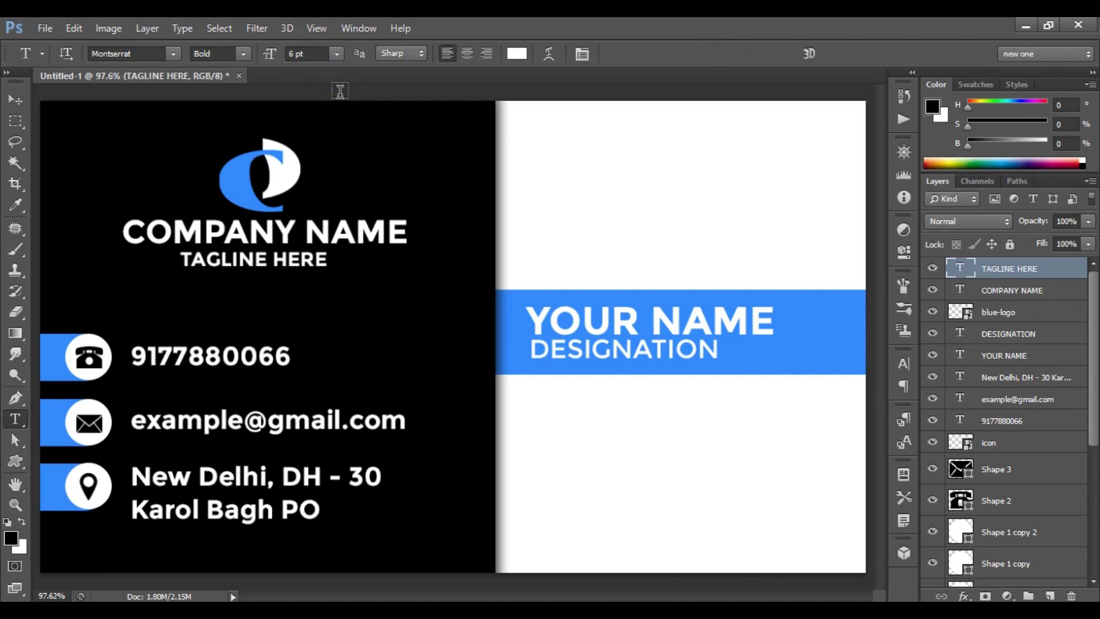
{"action": "left_click", "coordinate": [243, 54]}
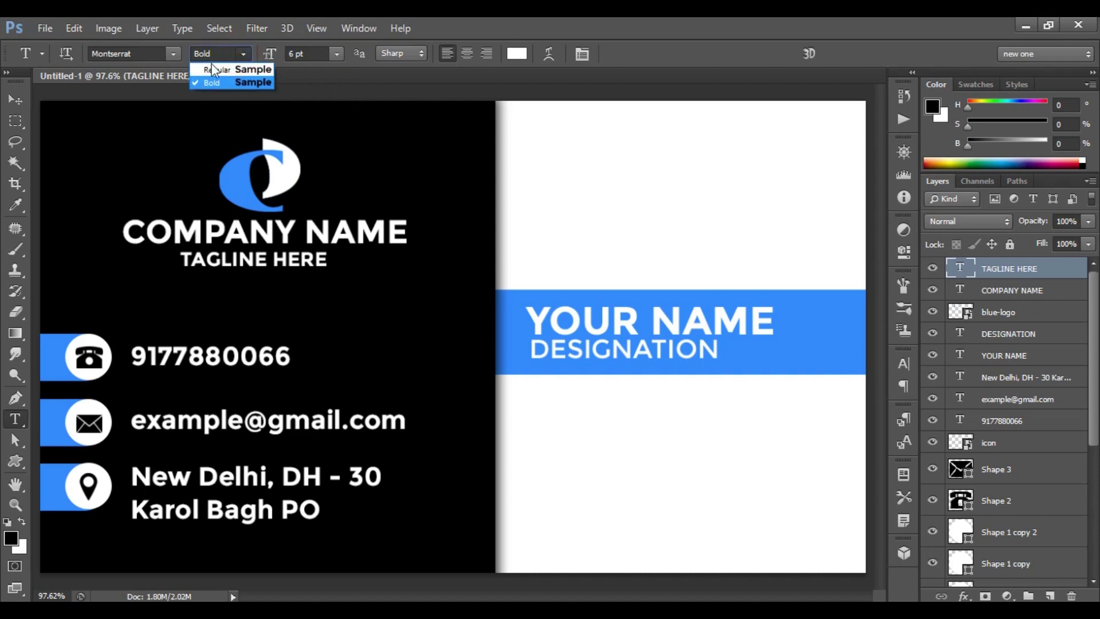
{"action": "left_click", "coordinate": [219, 70]}
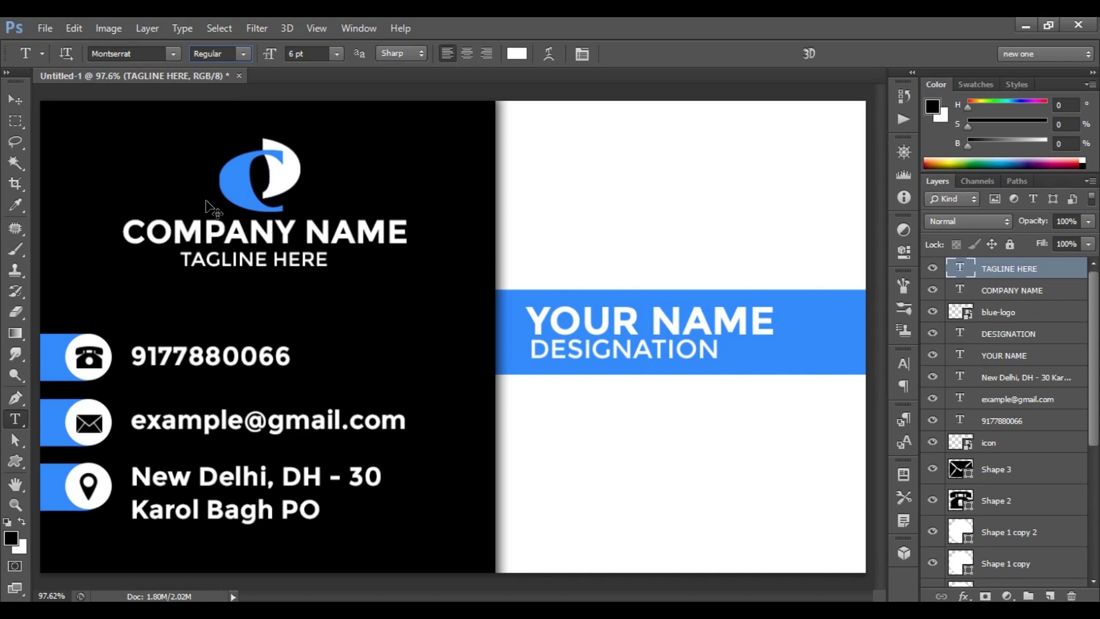
Centre the tagline under COMPANY NAME, nudge it down, and bring up its text colour picker.
{"action": "key", "text": "ctrl+t"}
{"action": "left_click_drag", "start_coordinate": [254, 259], "coordinate": [261, 260]}
{"action": "key", "text": "Down"}
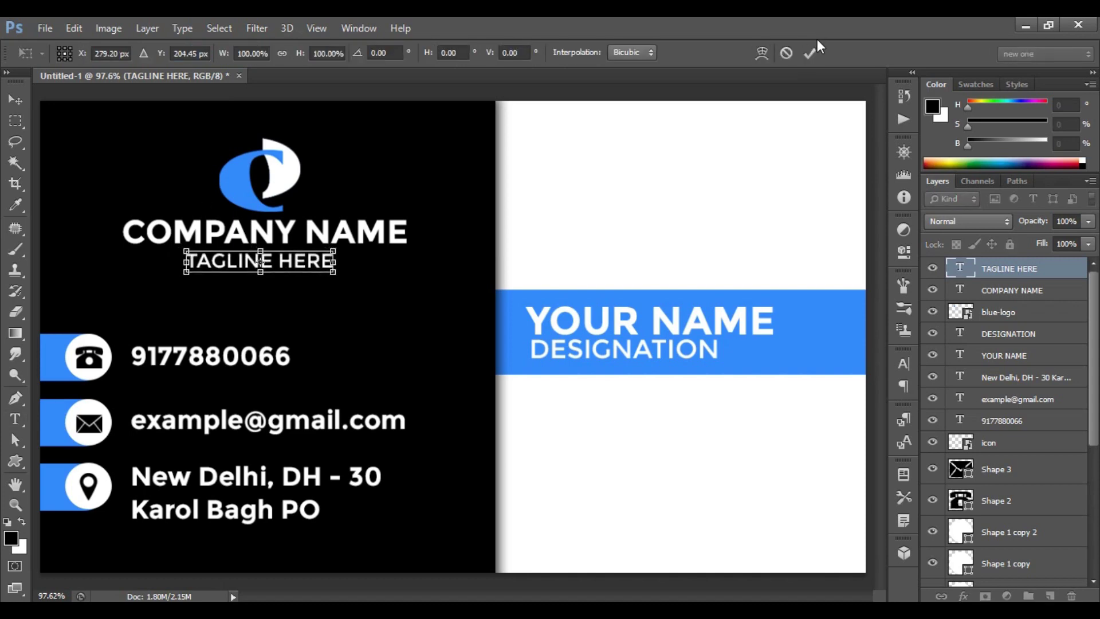
{"action": "left_click", "coordinate": [808, 53]}
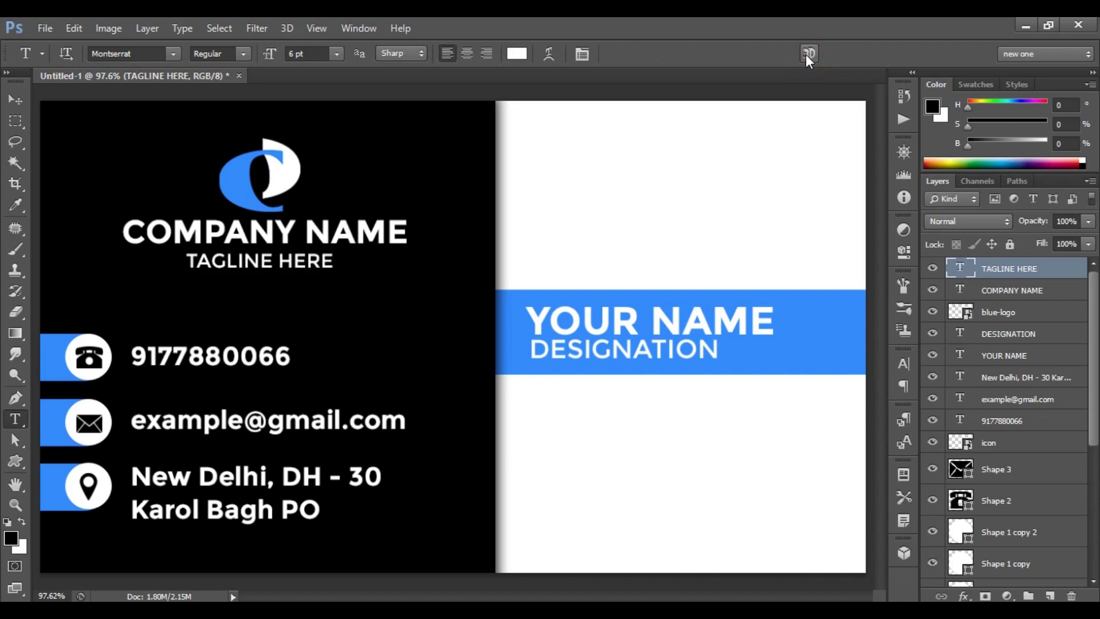
{"action": "left_click", "coordinate": [516, 54]}
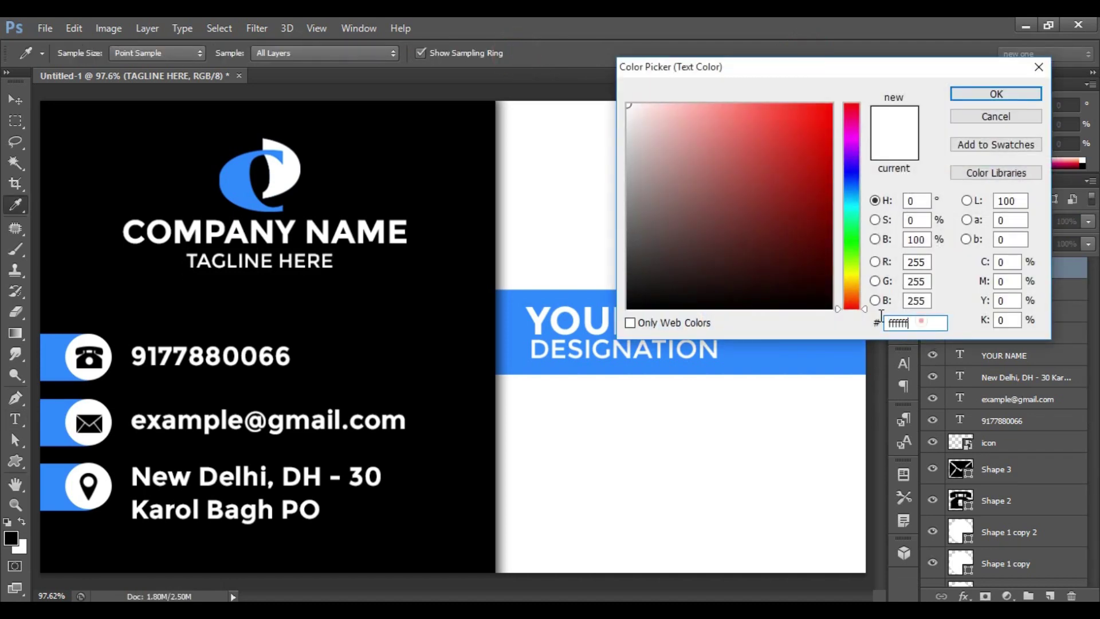
Colour the tagline blue with hex 348aff.
{"action": "type", "text": "3"}
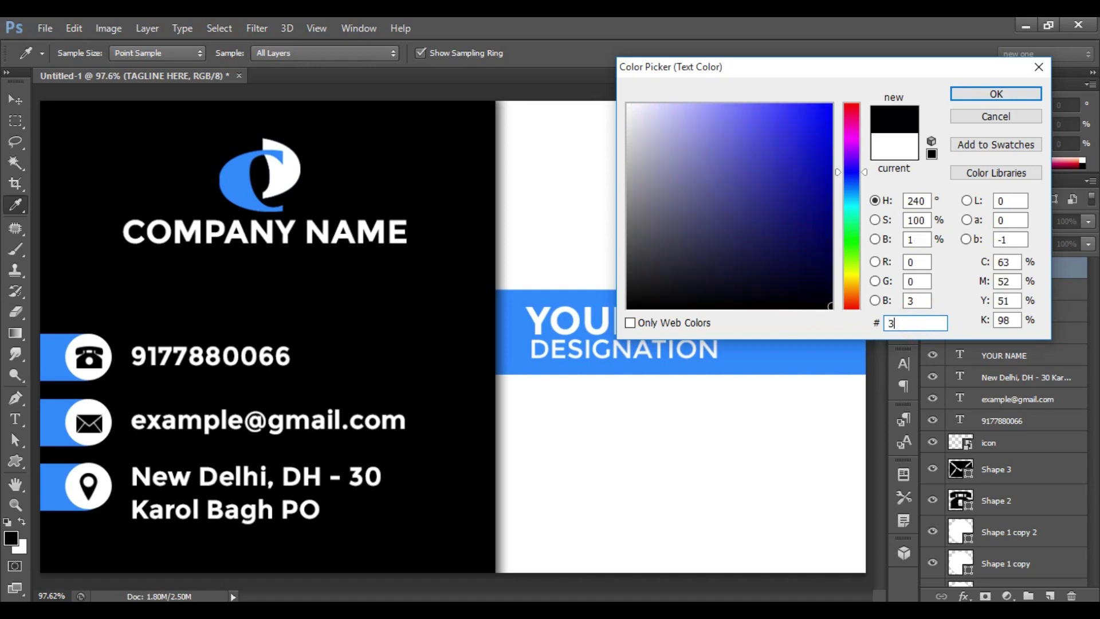
{"action": "type", "text": "48aff"}
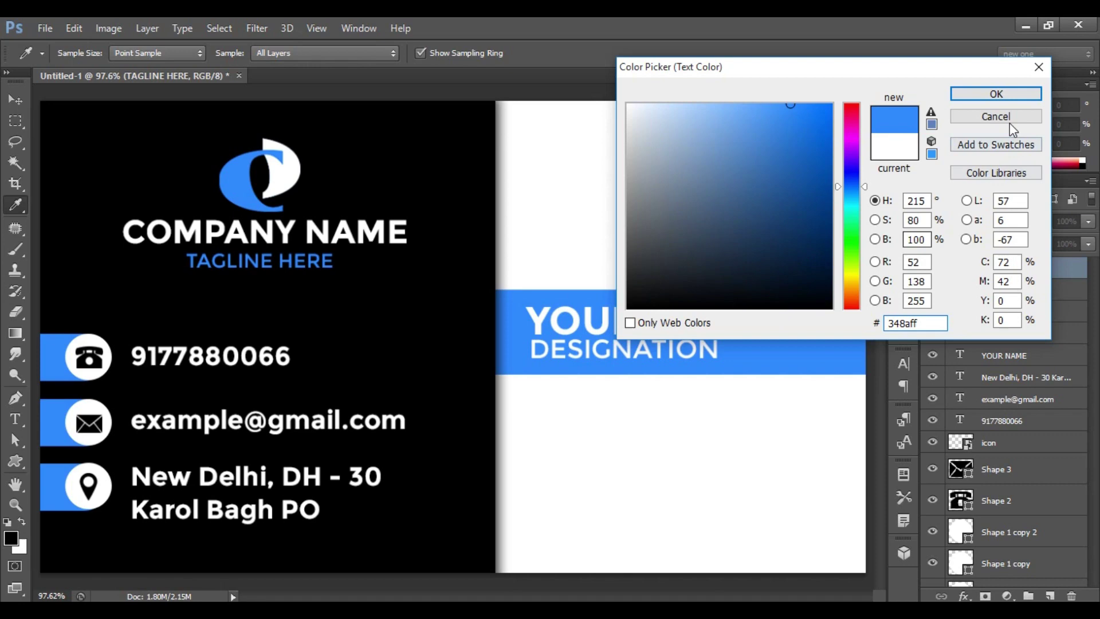
{"action": "left_click", "coordinate": [995, 93]}
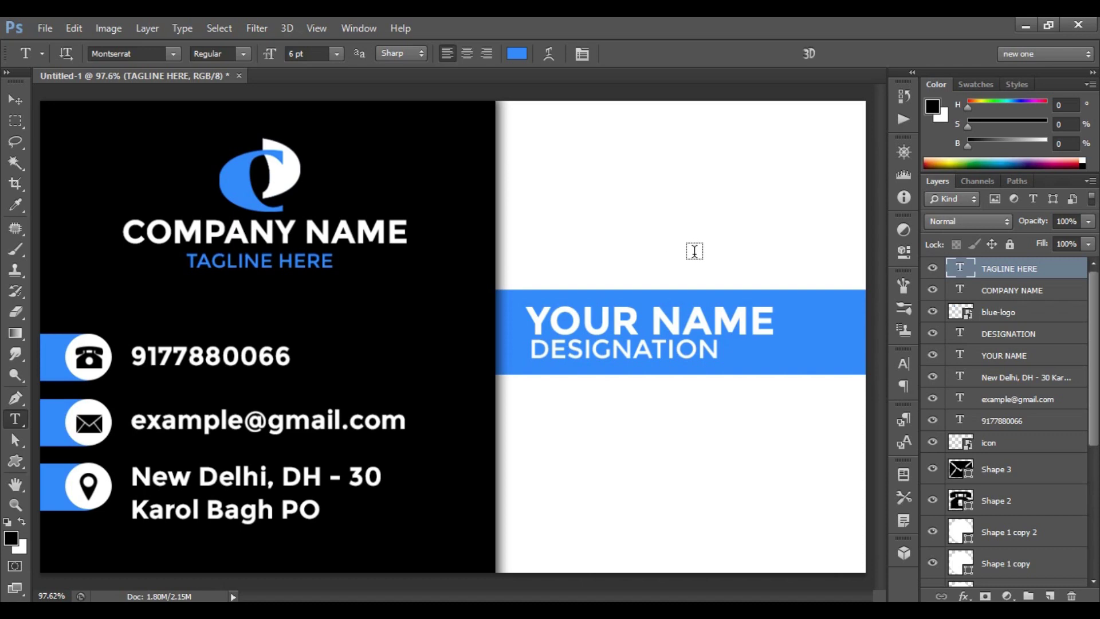
Create a 3.5 × 2 inch, 300 ppi, RGB, white-background document and fit it to the window.
{"action": "left_click", "coordinate": [45, 27]}
{"action": "left_click", "coordinate": [72, 51]}
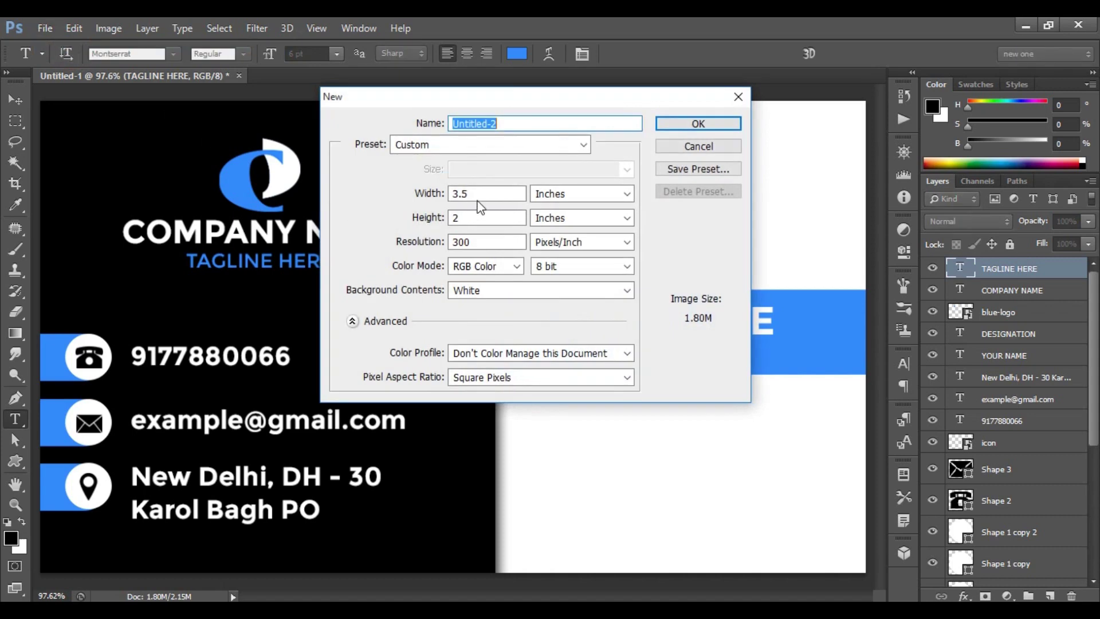
{"action": "double_click", "coordinate": [459, 193]}
{"action": "double_click", "coordinate": [463, 218]}
{"action": "left_click", "coordinate": [584, 193]}
{"action": "left_click", "coordinate": [588, 193]}
{"action": "double_click", "coordinate": [498, 241]}
{"action": "left_click", "coordinate": [513, 269]}
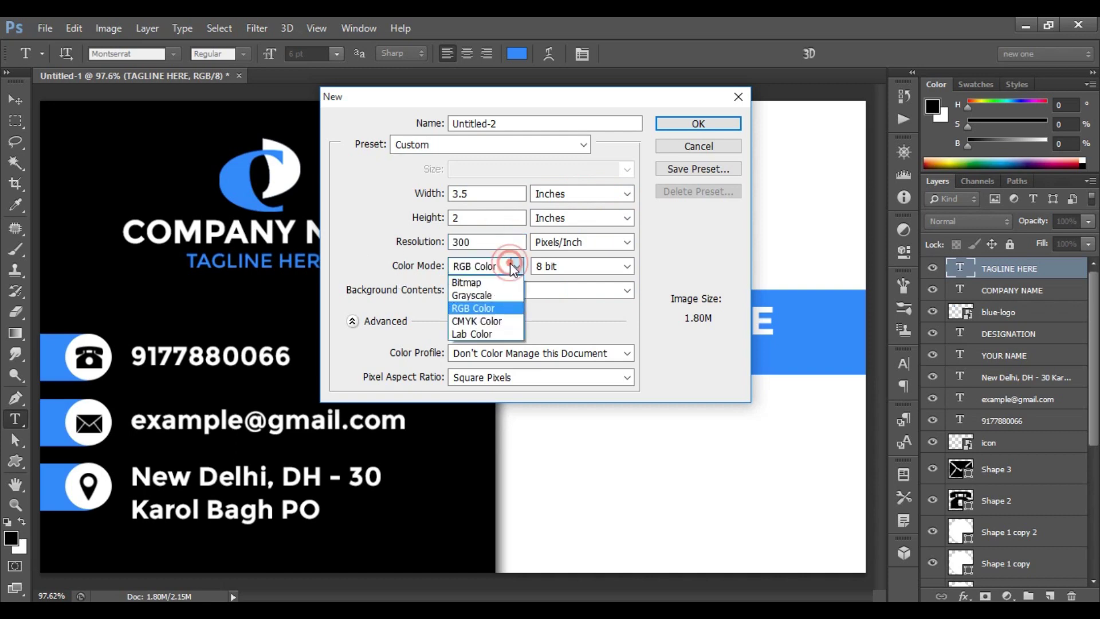
{"action": "left_click", "coordinate": [508, 270]}
{"action": "left_click", "coordinate": [526, 294]}
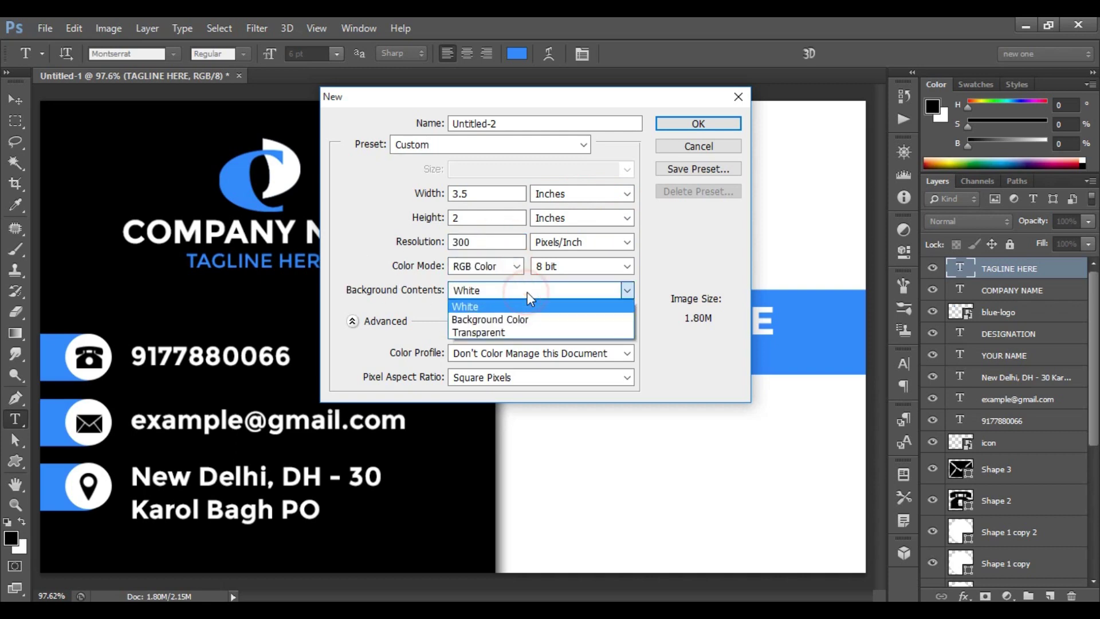
{"action": "left_click", "coordinate": [523, 290]}
{"action": "left_click", "coordinate": [717, 126]}
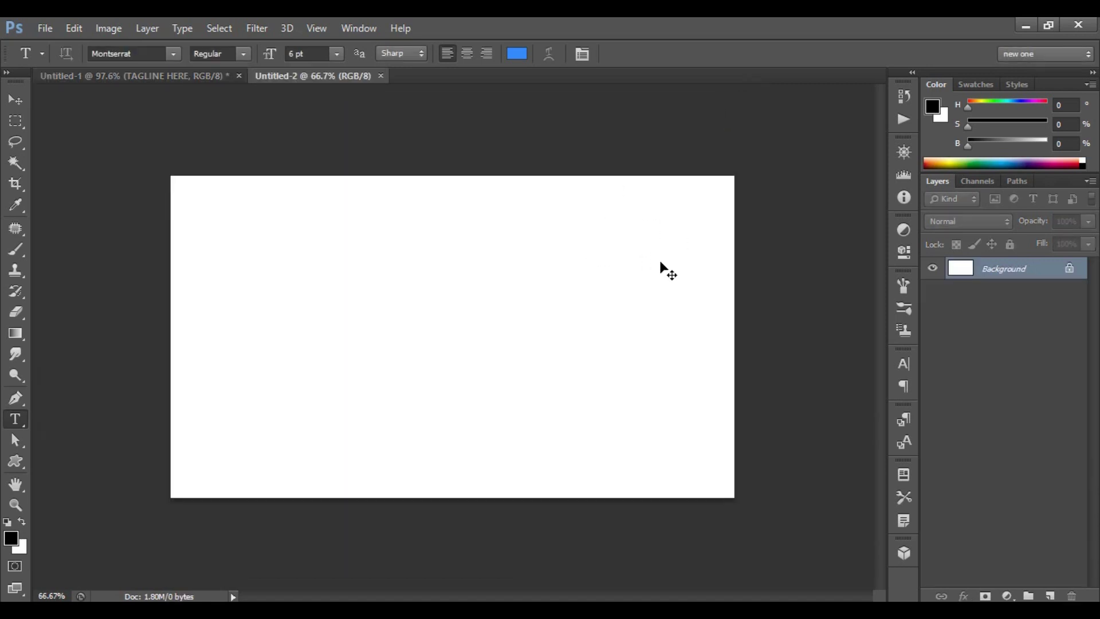
{"action": "key", "text": "ctrl+0"}
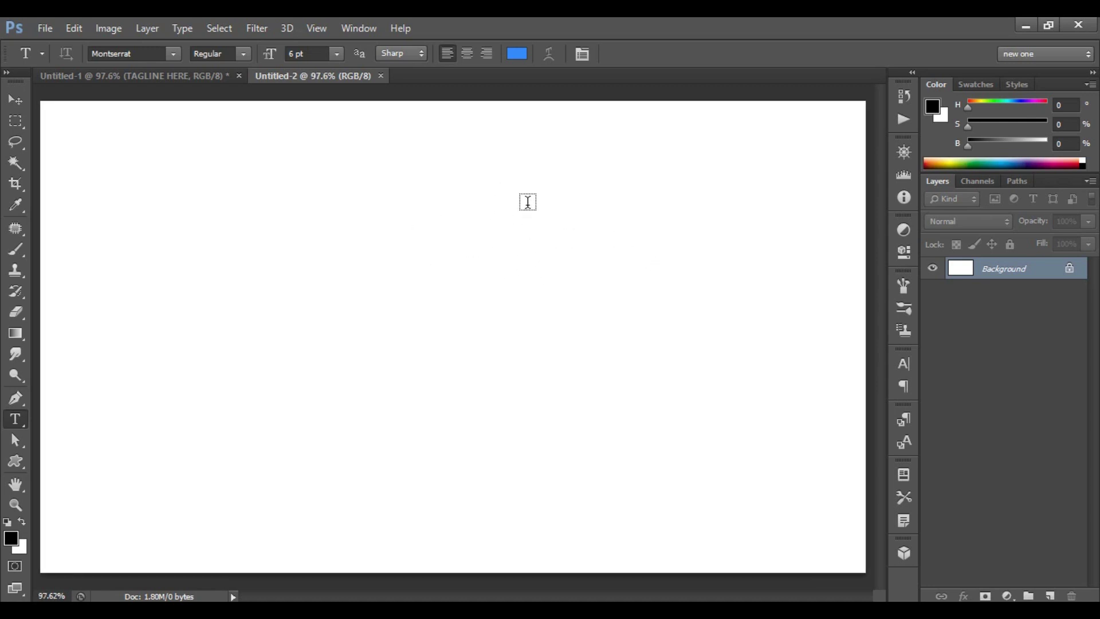
Copy the Rectangle 2 black panel and Rectangle 1 blue band layers into Untitled-2.
{"action": "left_click", "coordinate": [175, 75]}
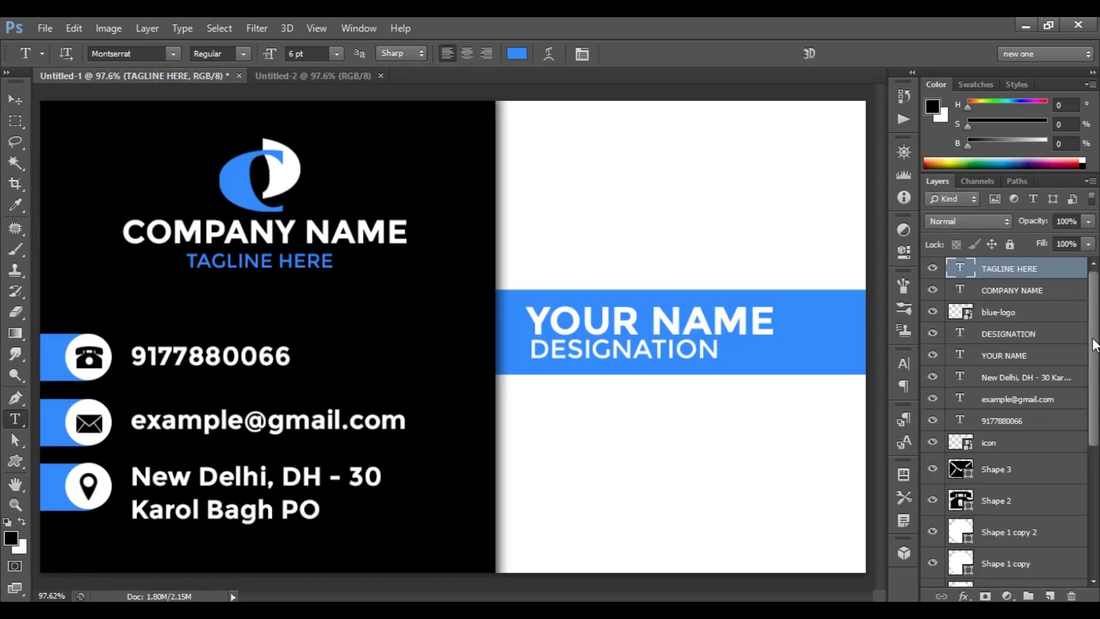
{"action": "scroll", "coordinate": [1002, 424], "scroll_direction": "down", "scroll_amount": 5}
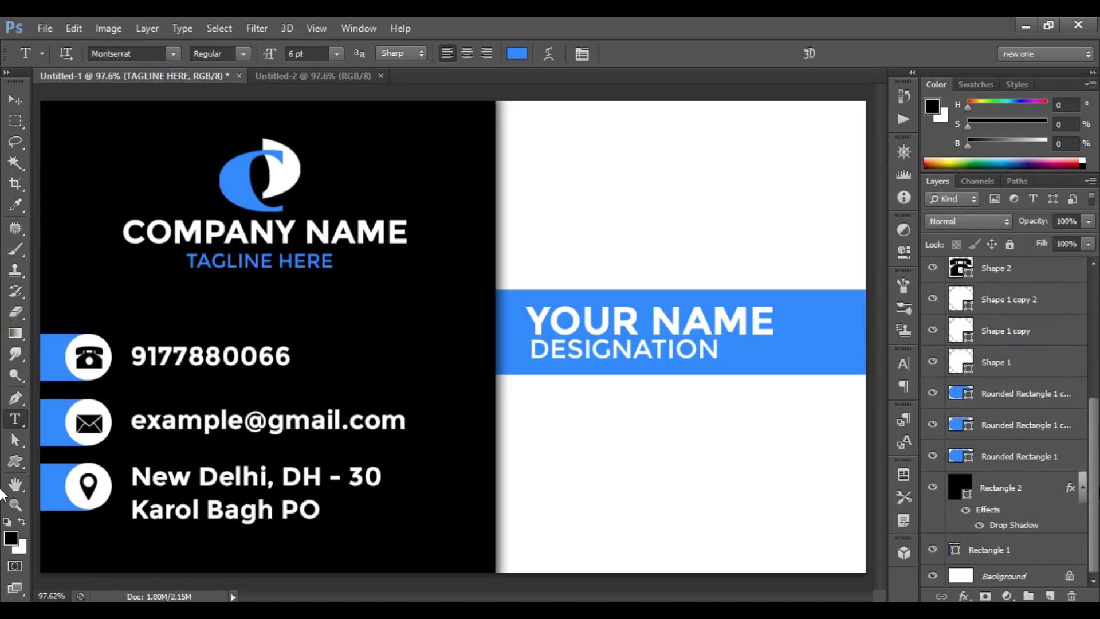
{"action": "left_click", "coordinate": [1012, 553]}
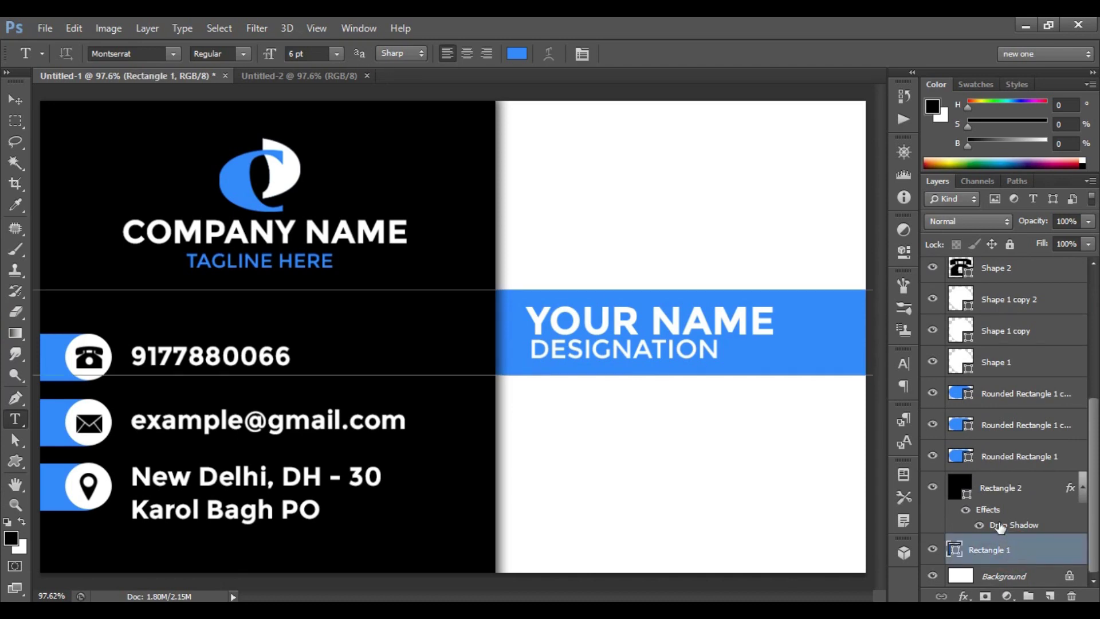
{"action": "left_click", "coordinate": [1021, 490], "text": "shift"}
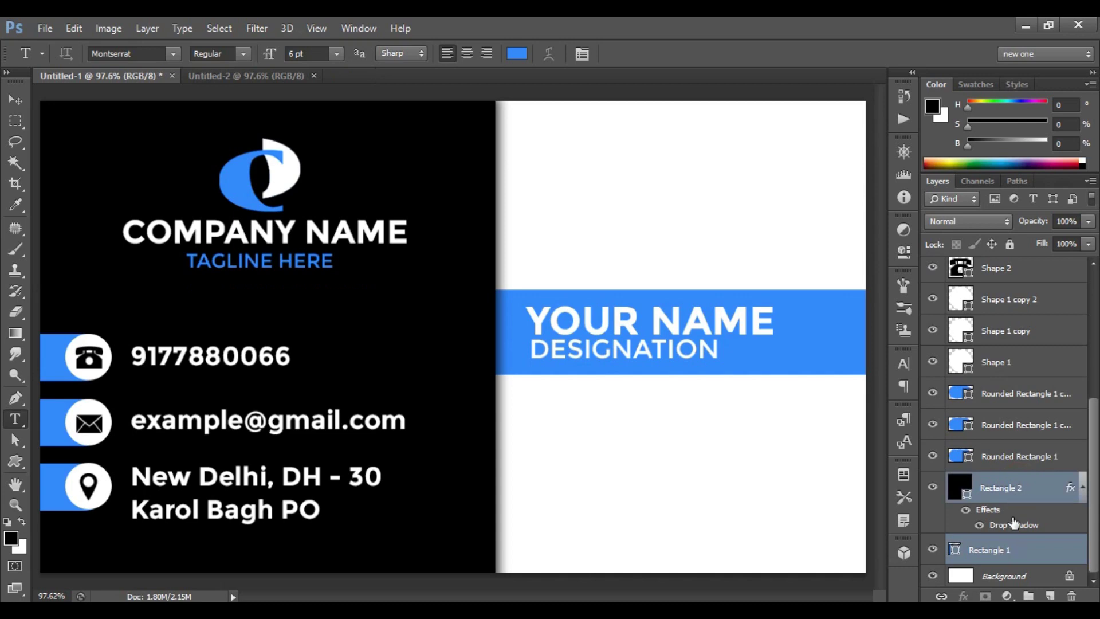
{"action": "left_click", "coordinate": [16, 101]}
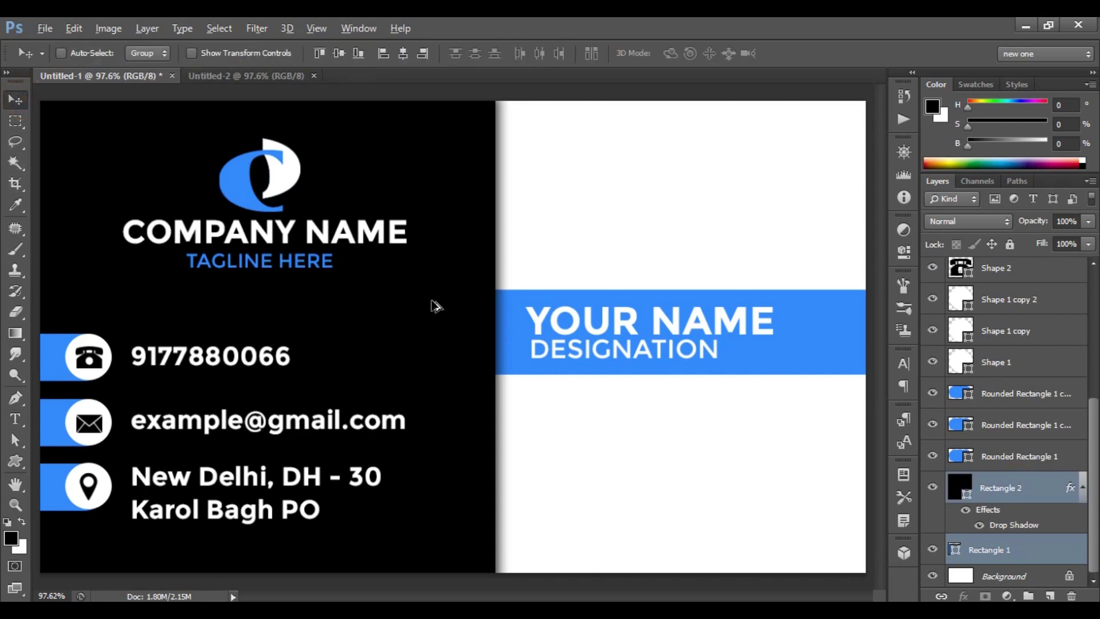
{"action": "left_click_drag", "start_coordinate": [432, 300], "coordinate": [462, 325]}
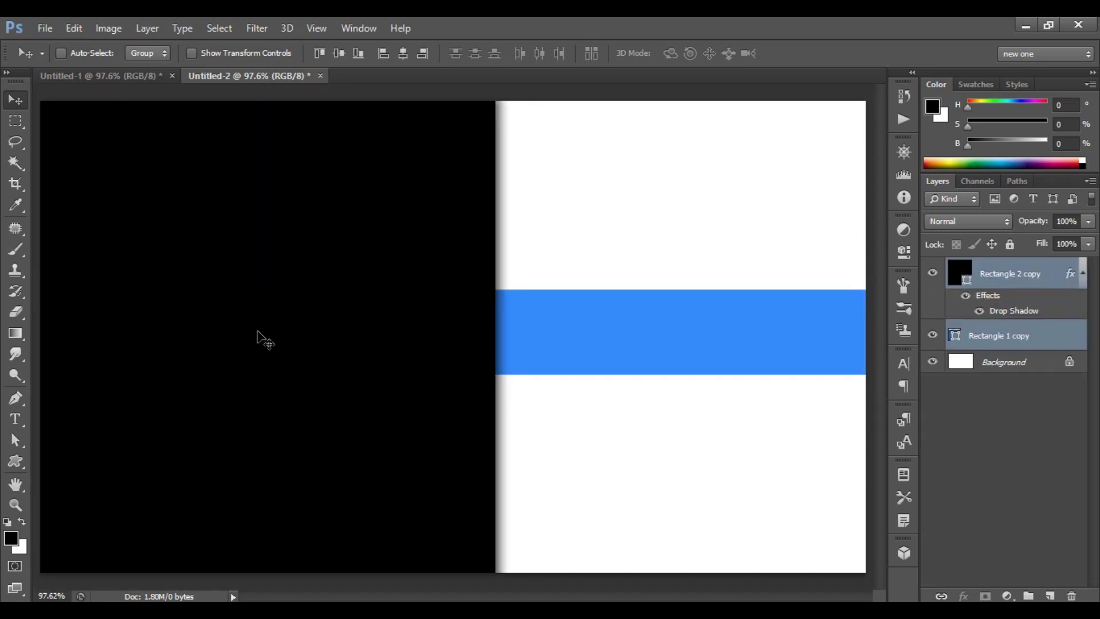
{"action": "left_click", "coordinate": [129, 80]}
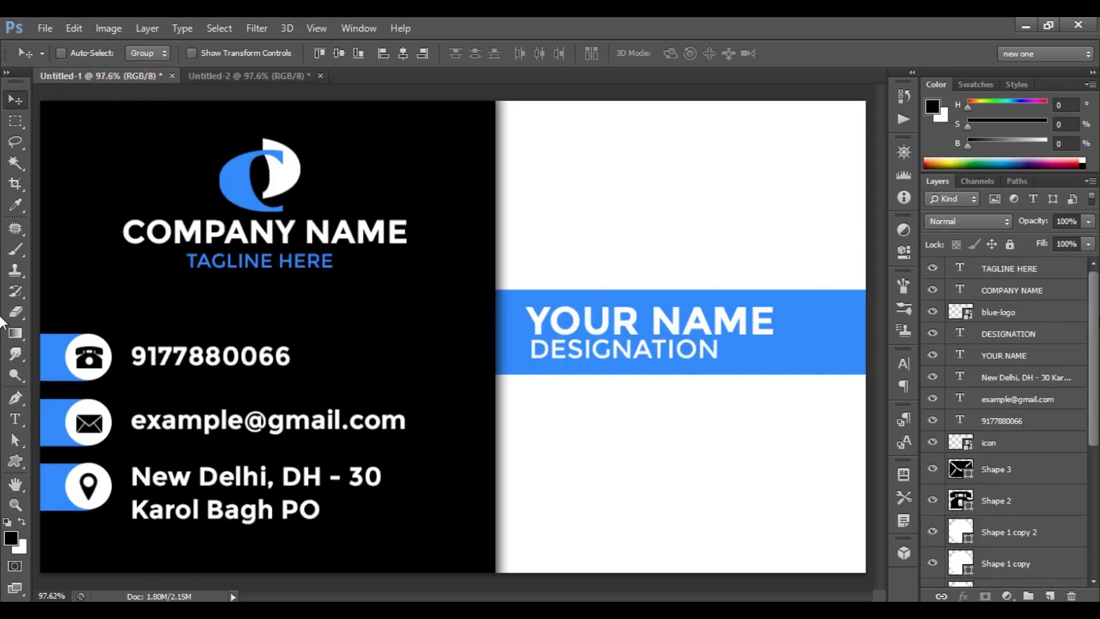
Copy the logo, COMPANY NAME and TAGLINE HERE layers into Untitled-2 and centre them on the black panel.
{"action": "left_click", "coordinate": [1021, 271]}
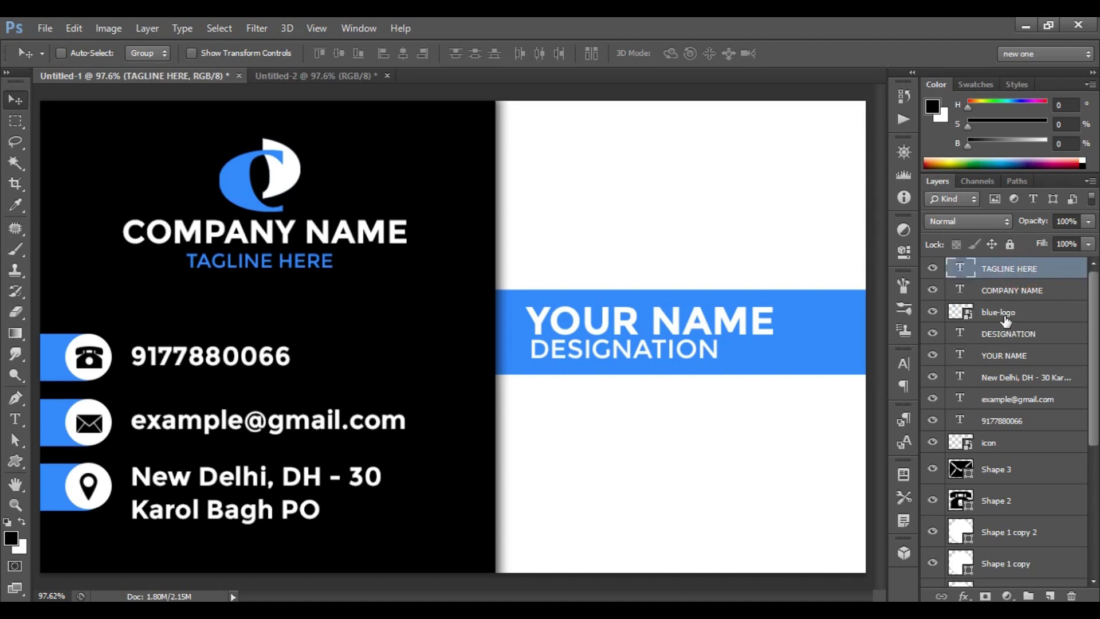
{"action": "left_click", "coordinate": [1015, 290], "text": "shift"}
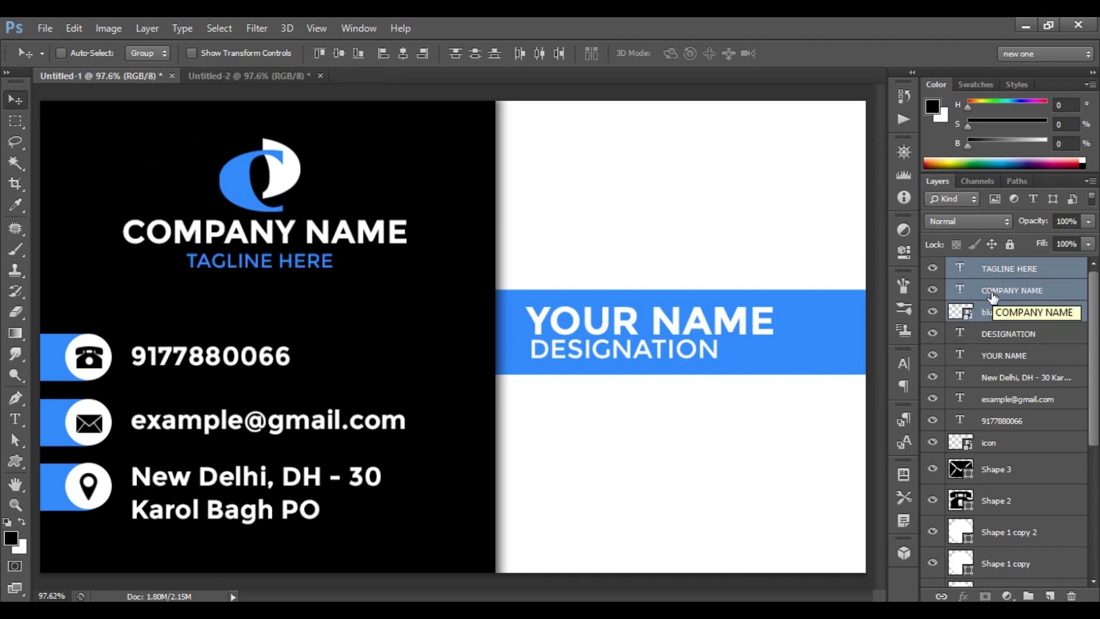
{"action": "left_click", "coordinate": [997, 311], "text": "shift"}
{"action": "left_click_drag", "start_coordinate": [262, 205], "coordinate": [242, 251]}
{"action": "left_click_drag", "start_coordinate": [244, 315], "coordinate": [246, 317]}
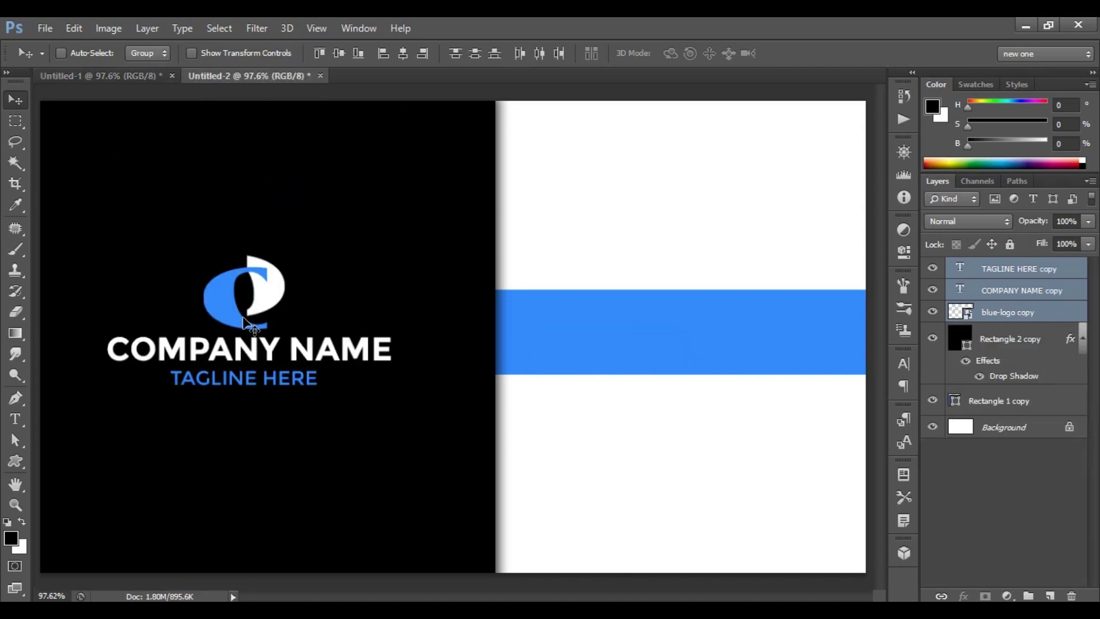
{"action": "key", "text": "ctrl+t"}
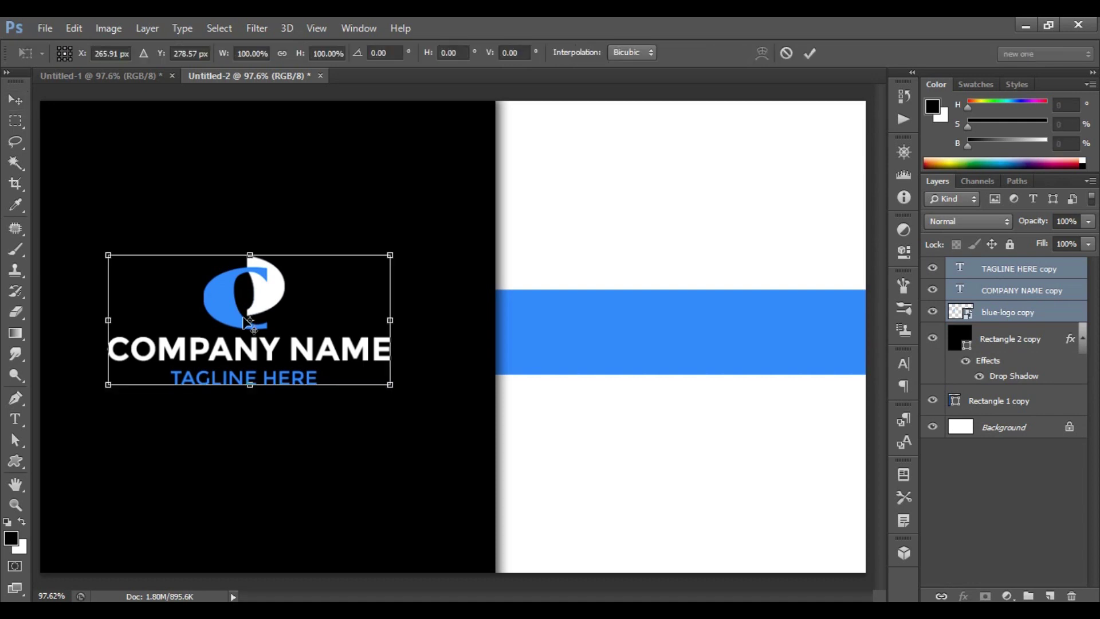
{"action": "left_click_drag", "start_coordinate": [244, 314], "coordinate": [254, 323]}
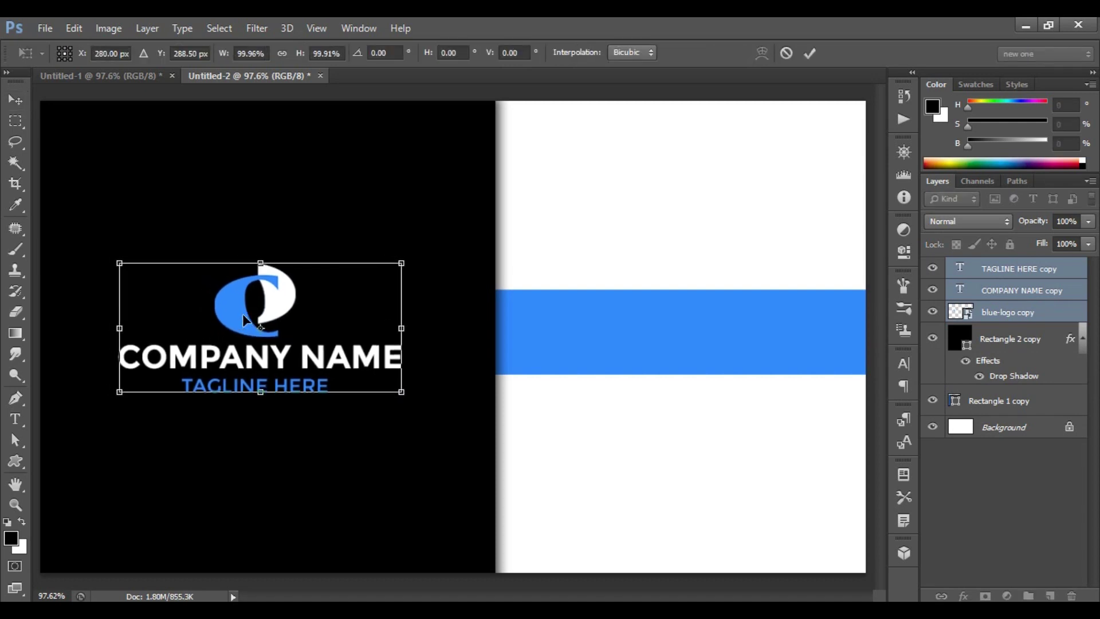
{"action": "left_click", "coordinate": [809, 54]}
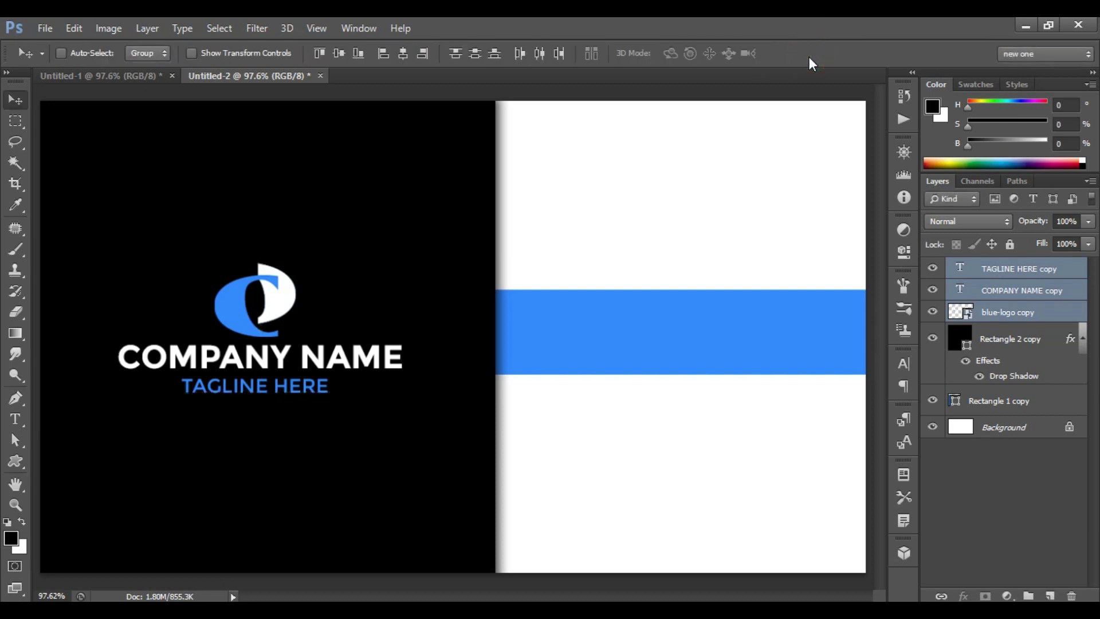
{"action": "left_click", "coordinate": [16, 420]}
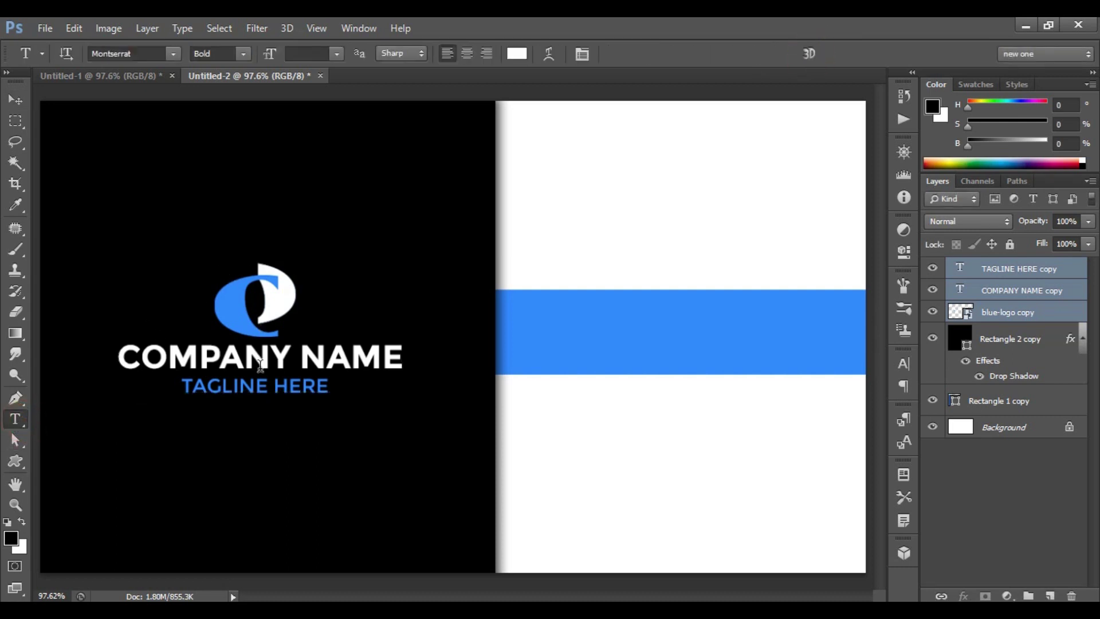
{"action": "left_click", "coordinate": [547, 328]}
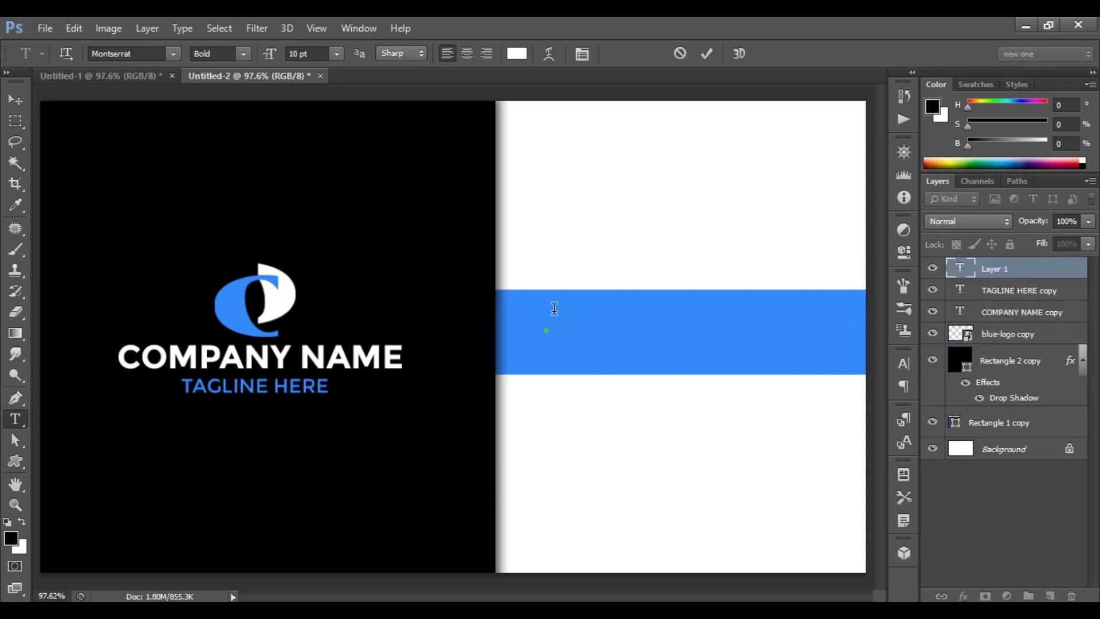
{"action": "type", "text": "www.craftslelo.com"}
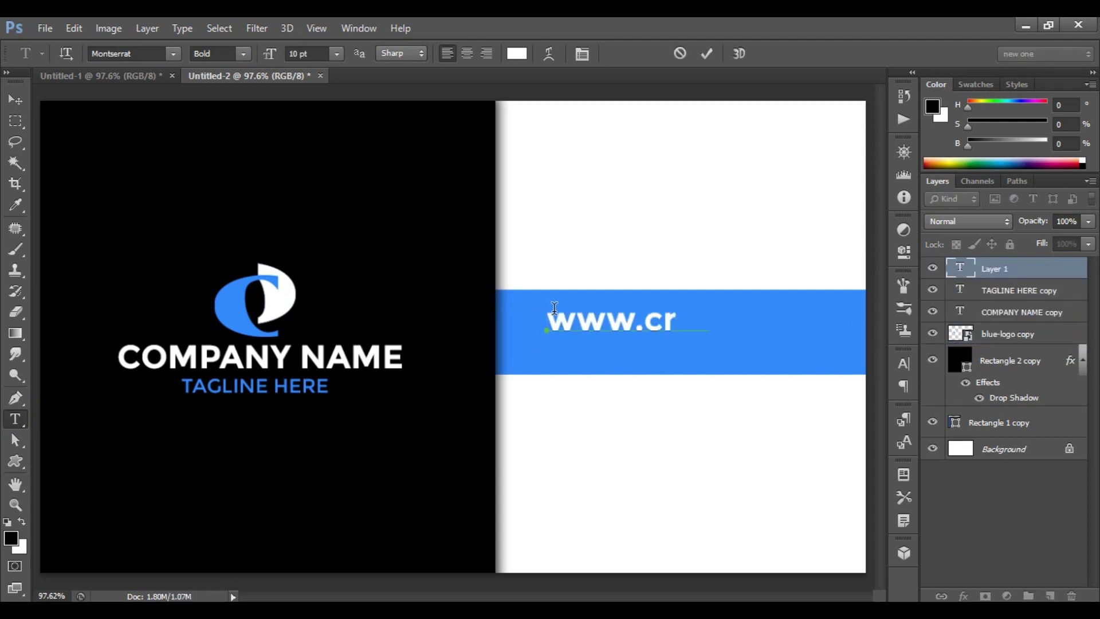
{"action": "left_click", "coordinate": [706, 53]}
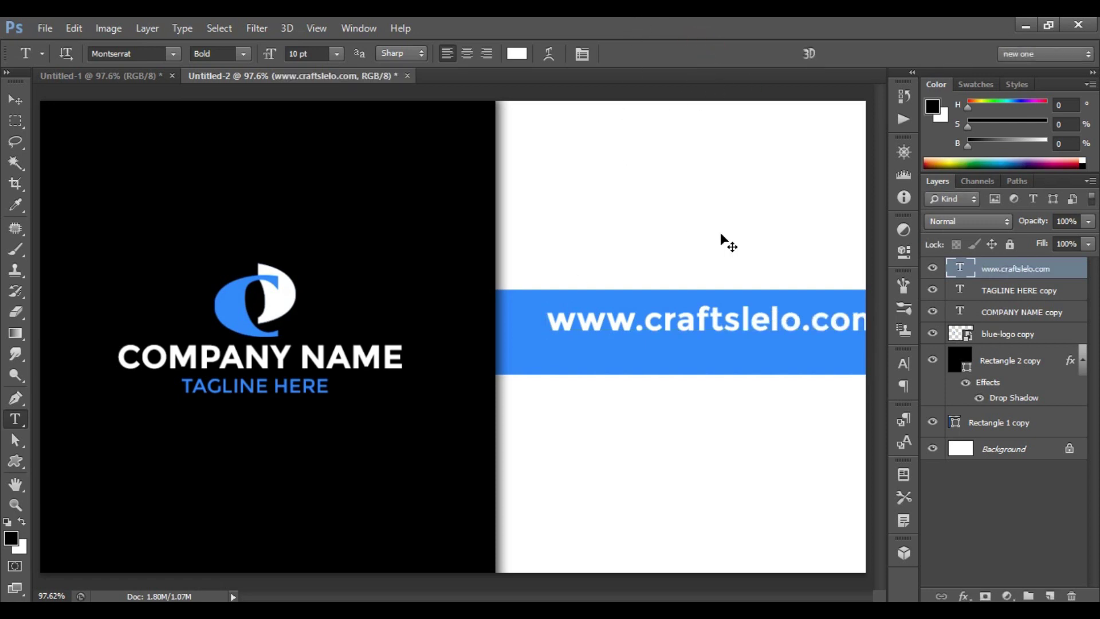
{"action": "key", "text": "ctrl+t"}
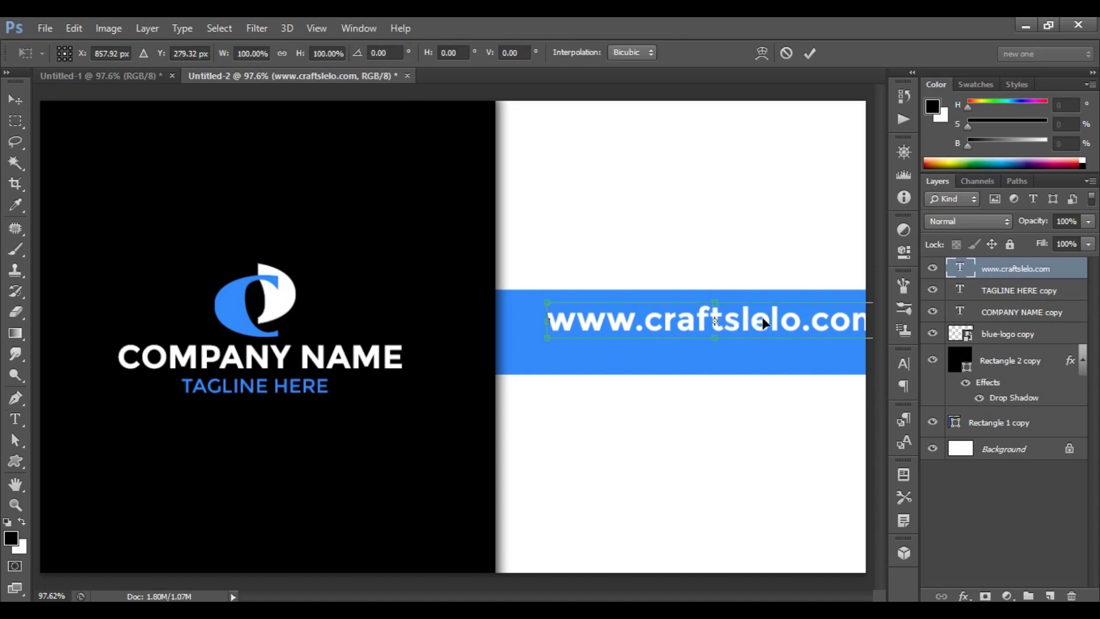
{"action": "left_click_drag", "start_coordinate": [762, 320], "coordinate": [739, 332]}
{"action": "left_click_drag", "start_coordinate": [734, 332], "coordinate": [732, 328]}
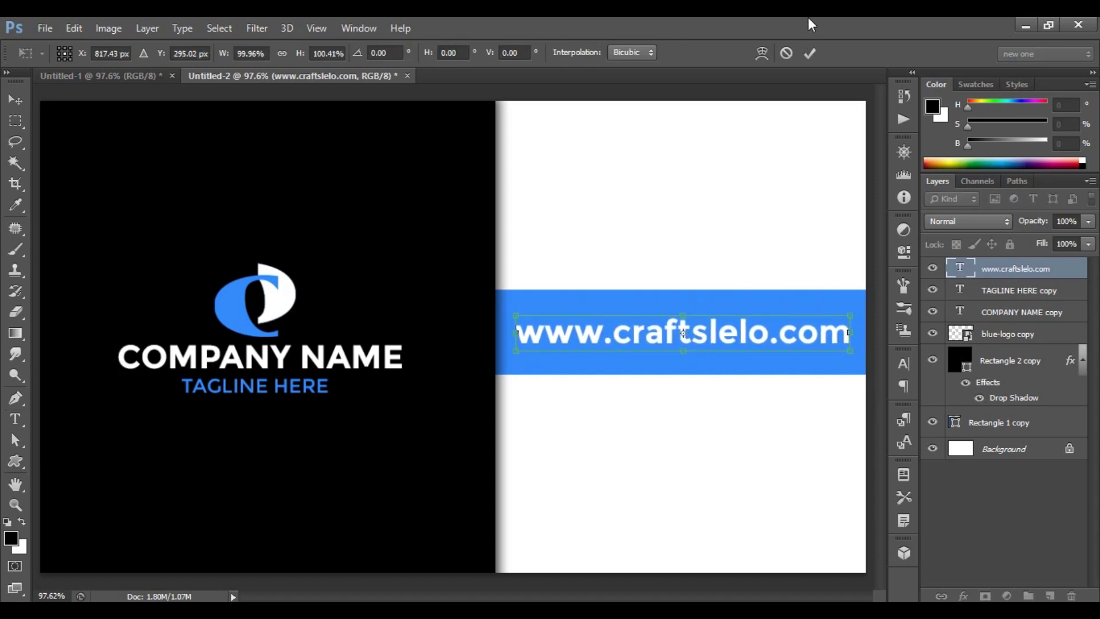
{"action": "left_click", "coordinate": [809, 54]}
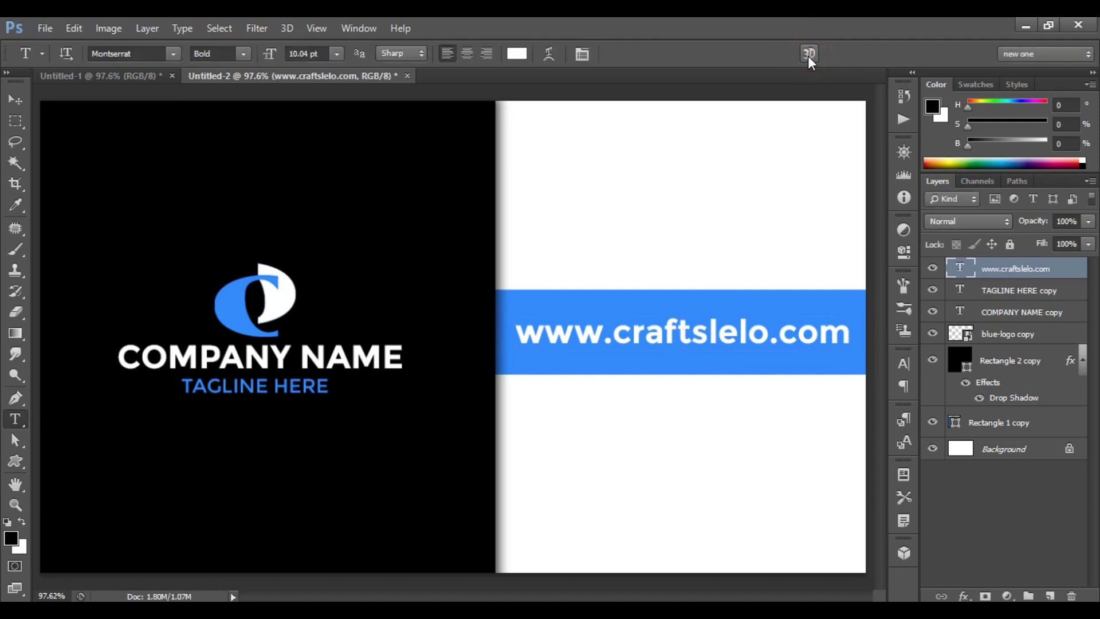